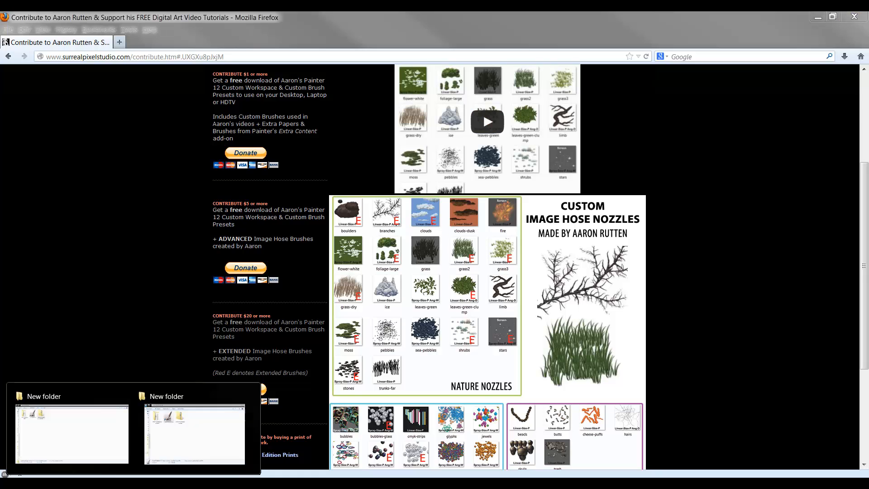
Switch to the New folder window, look inside the zipped rutten-workspace-master archive, and close the archive window.
click(173, 429)
click(451, 218)
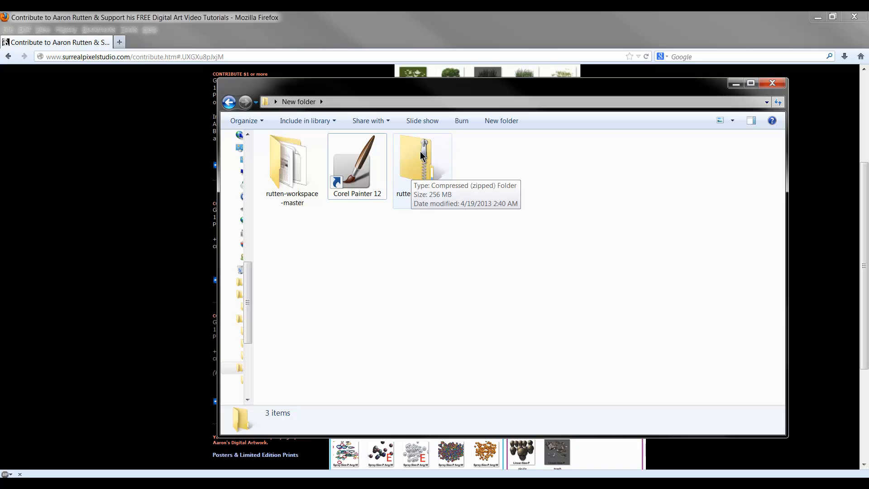
double_click(430, 163)
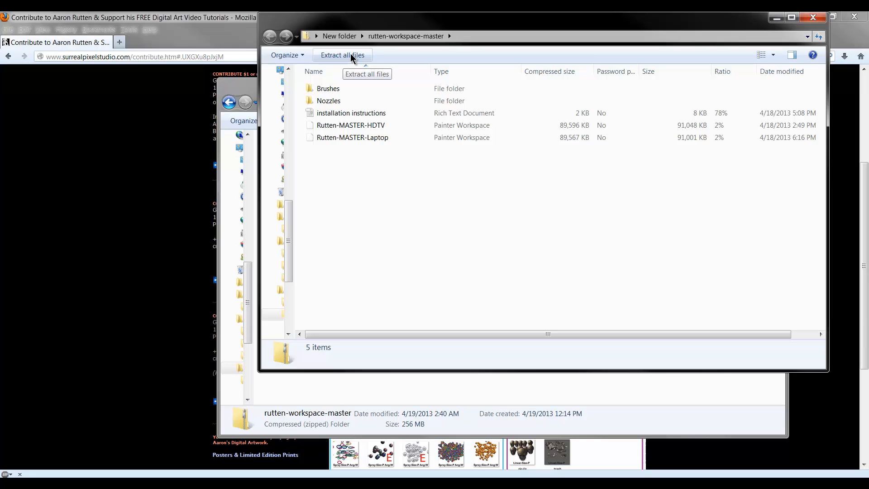
click(813, 17)
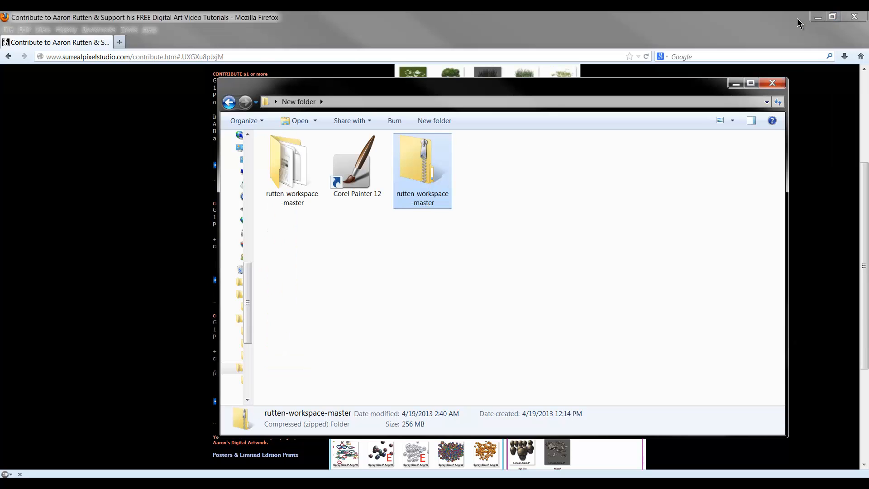
Open the installation instructions document from the extracted rutten-workspace-master folder and read through the steps.
double_click(296, 175)
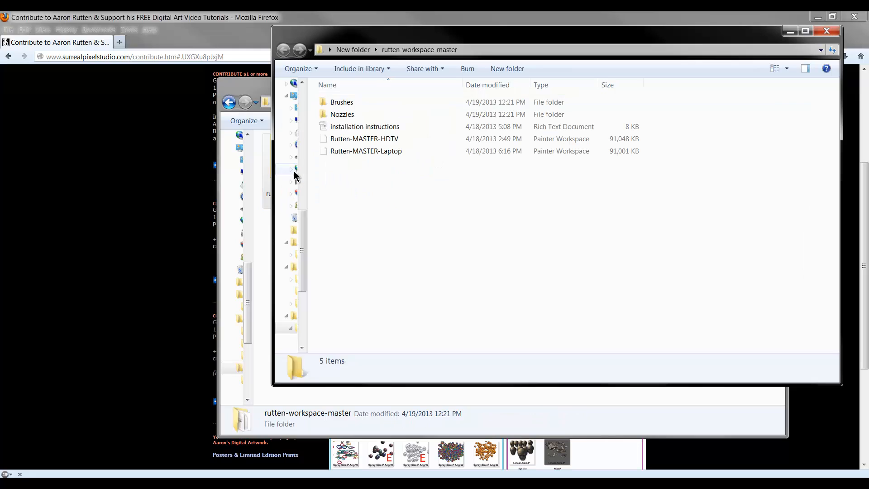
drag(403, 34, 383, 83)
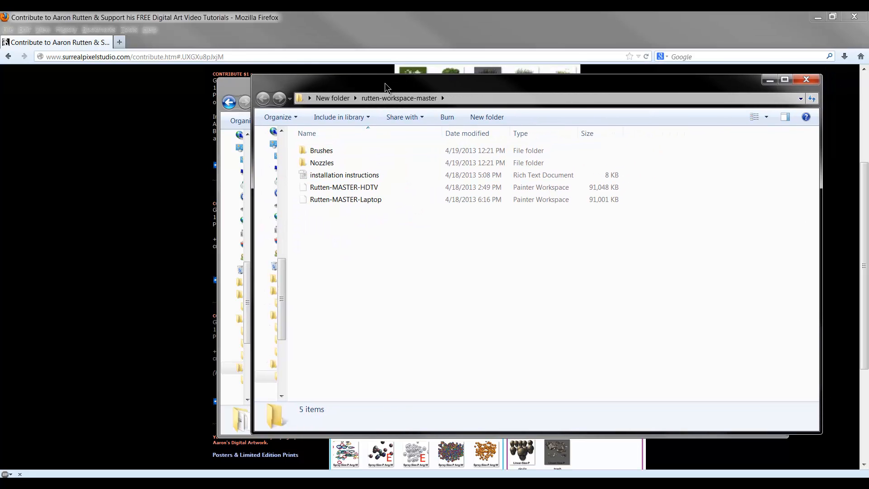
double_click(335, 178)
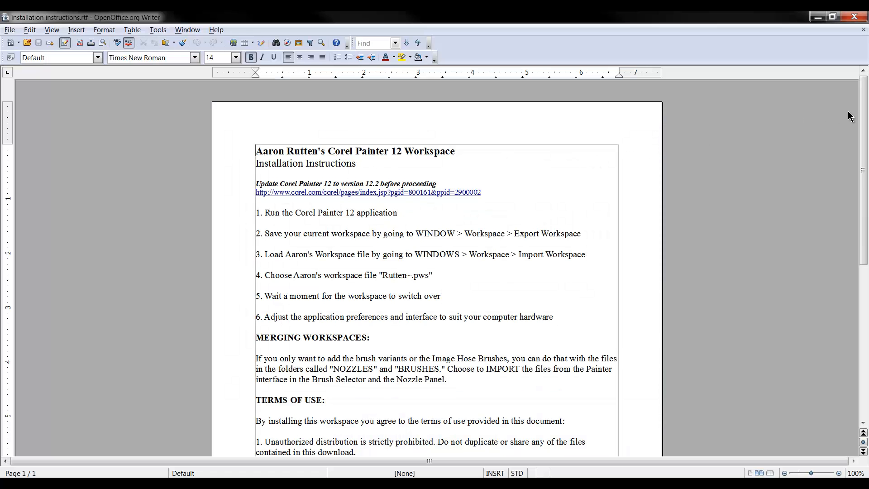
mouse_move(863, 119)
mouse_down()
mouse_move(865, 145)
mouse_move(866, 128)
mouse_up()
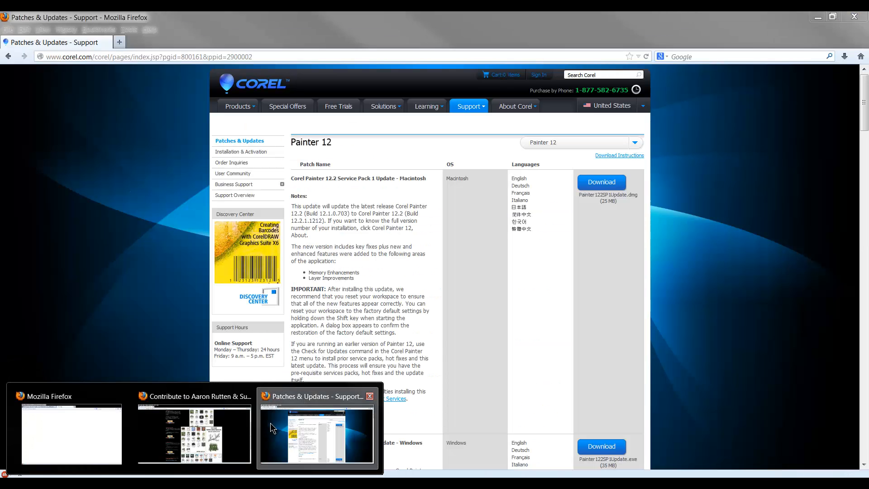
Switch to Firefox and examine the Painter 12 updates on Corel's Patches & Updates support page.
click(271, 423)
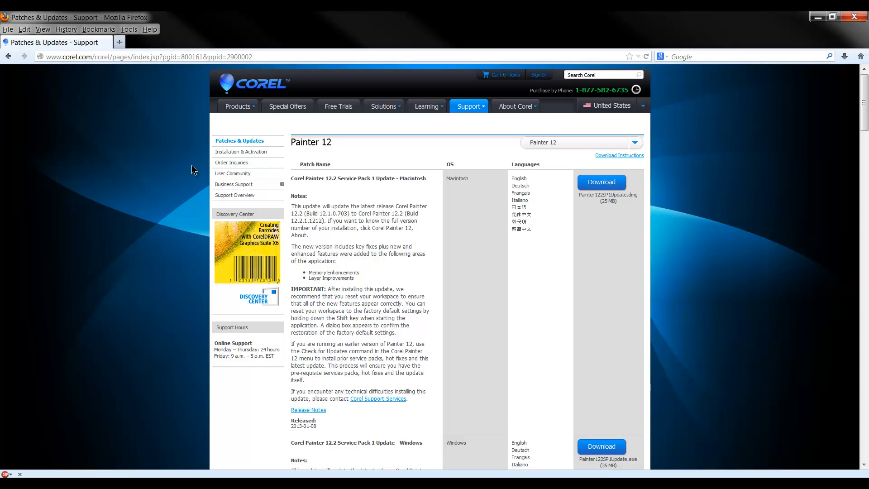
mouse_move(470, 108)
Return to the extracted rutten-workspace-master folder and inspect the Rutten-MASTER-HDTV and Rutten-MASTER-Laptop workspace files.
mouse_move(195, 483)
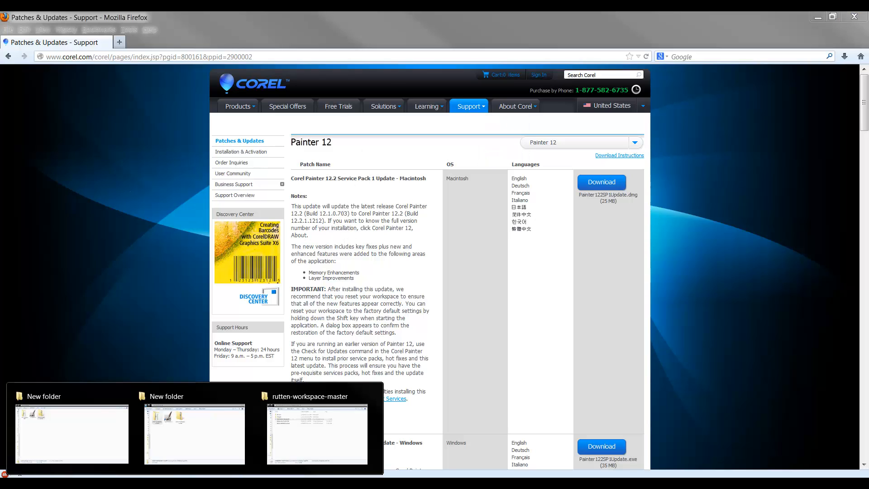
click(232, 428)
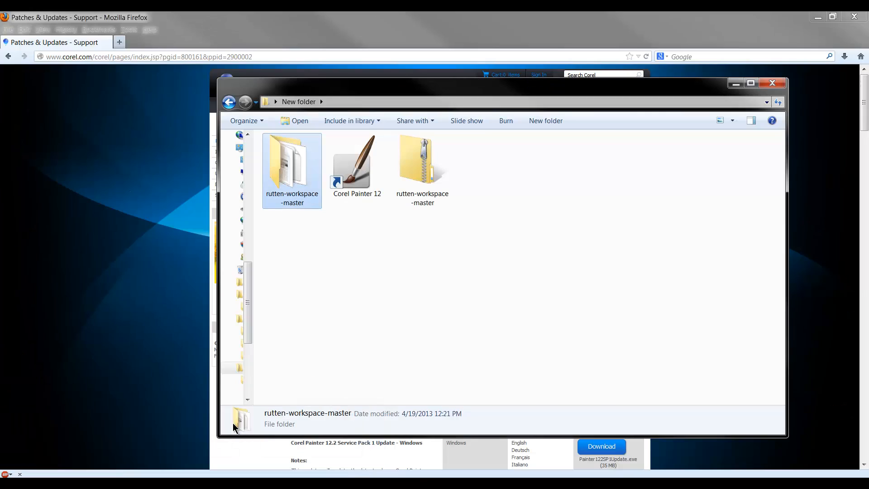
double_click(292, 194)
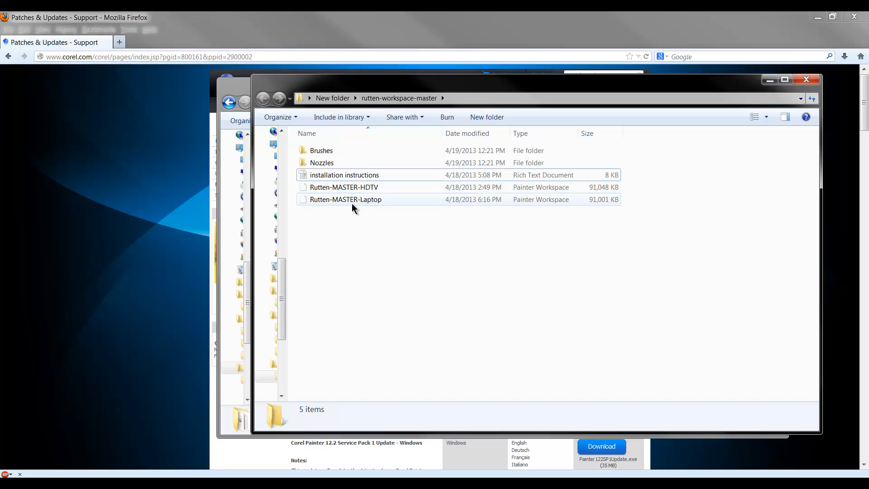
click(357, 188)
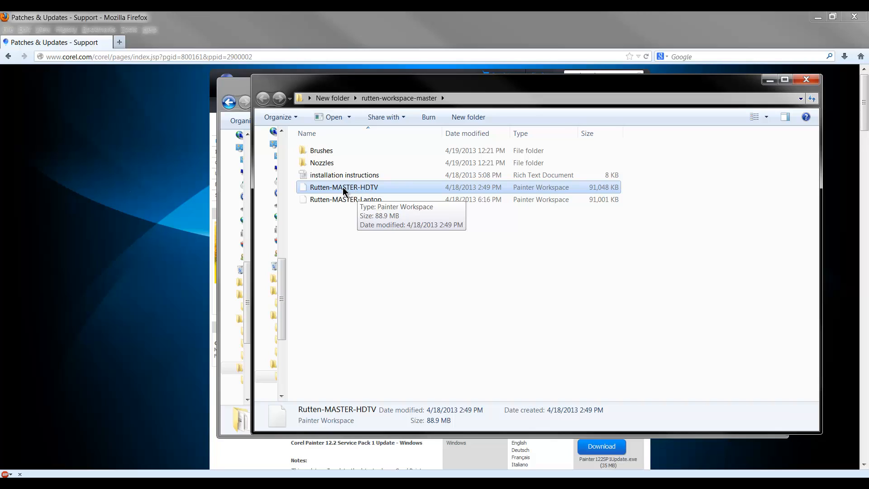
click(363, 203)
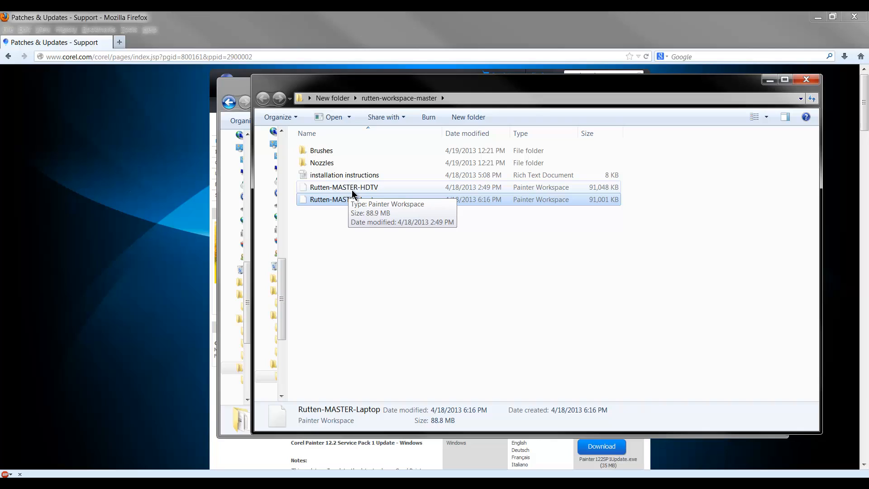
Look through the contents of the Brushes and Nozzles subfolders, closing each folder window after viewing.
double_click(332, 155)
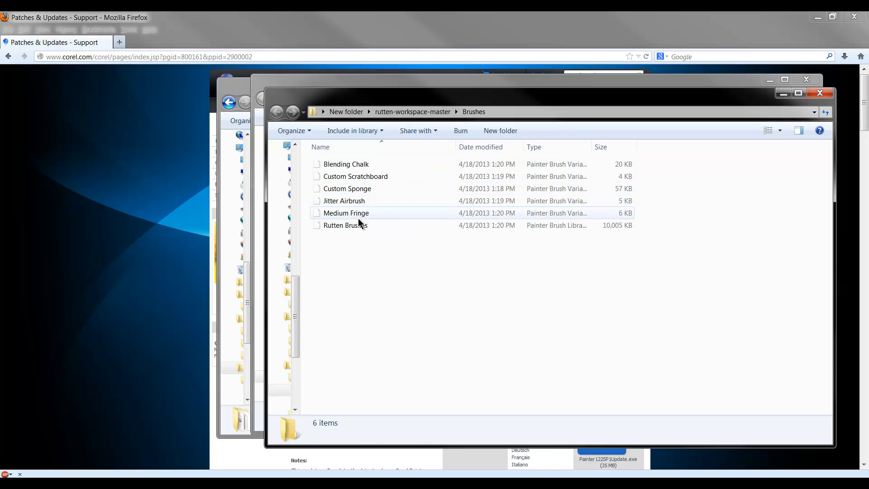
click(818, 94)
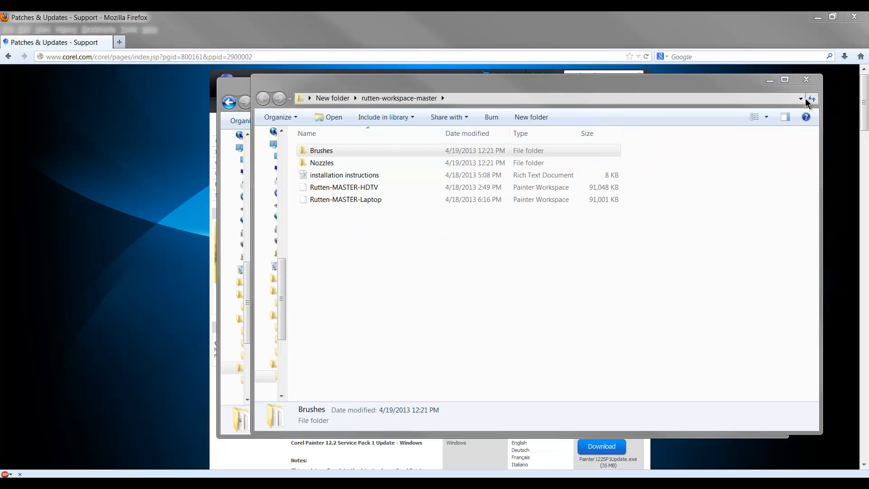
double_click(330, 164)
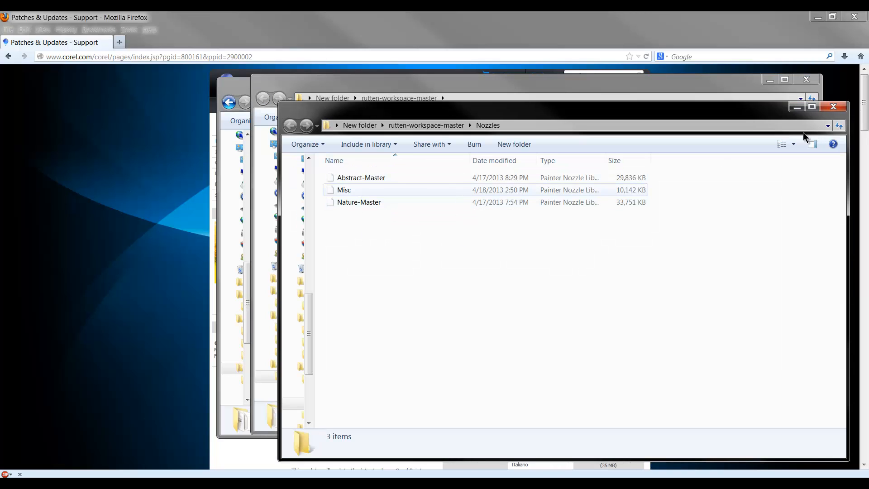
click(833, 107)
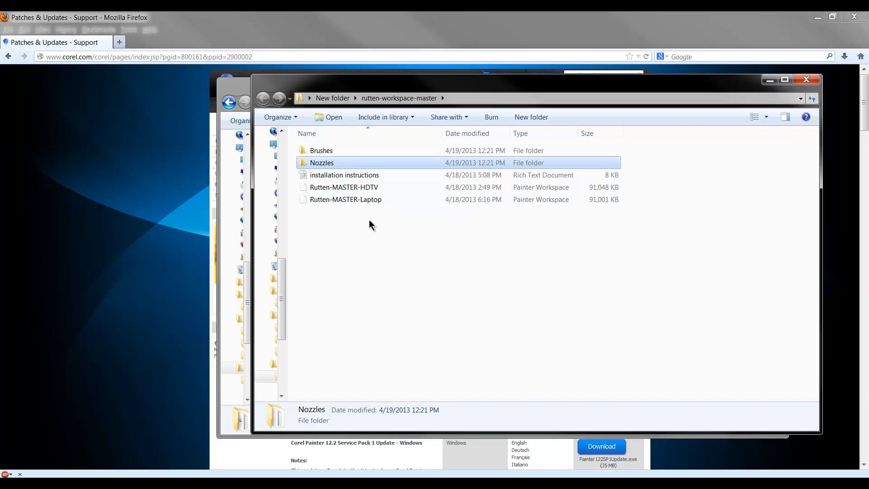
click(338, 218)
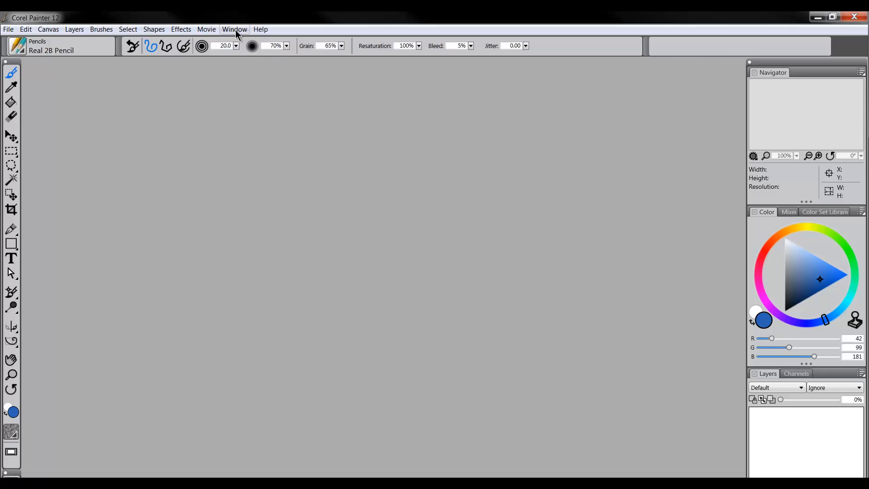
click(235, 30)
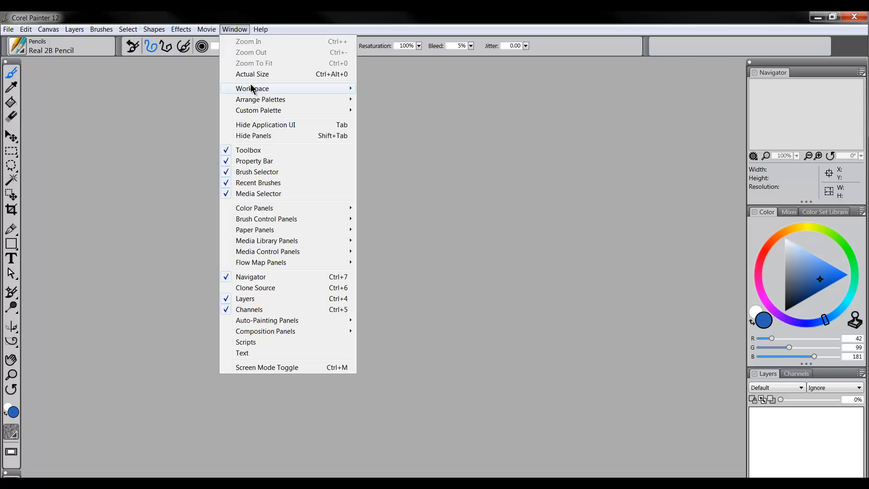
mouse_move(251, 88)
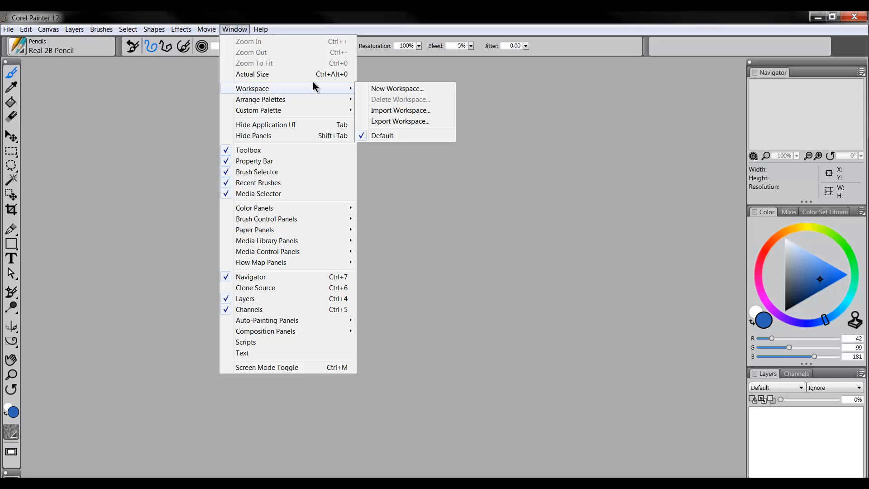
click(381, 121)
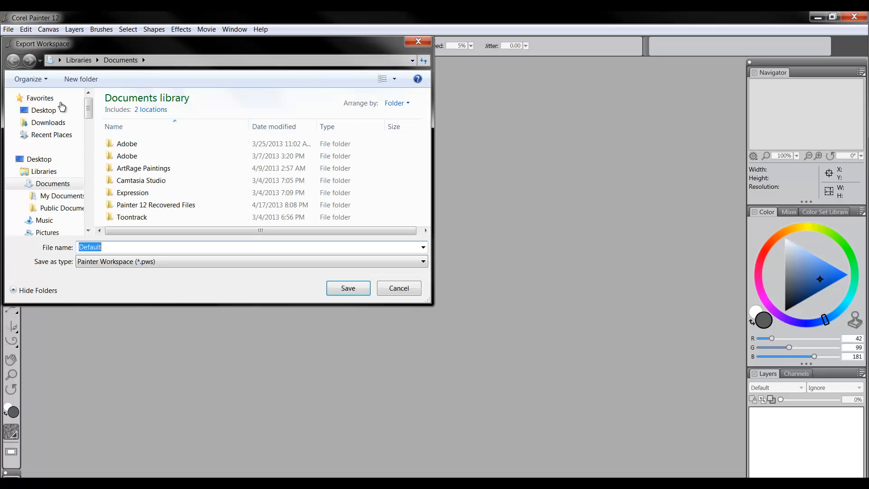
click(395, 289)
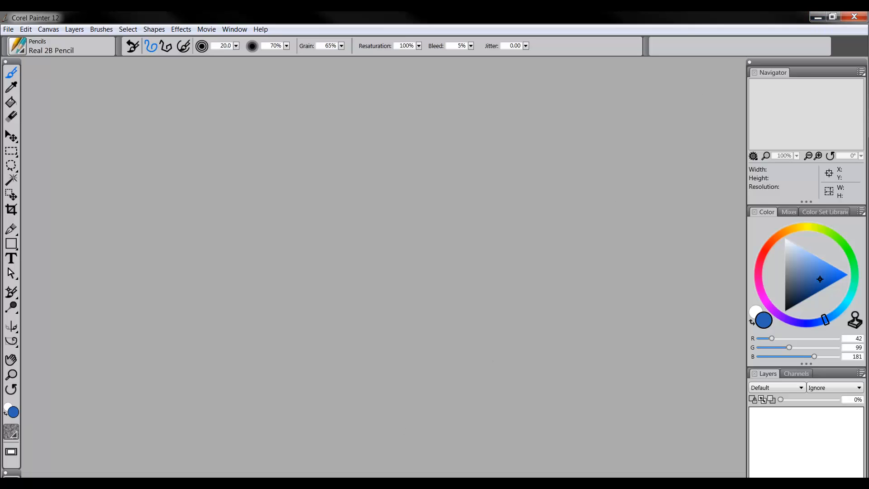
Close Corel Painter 12 and minimize the rutten-workspace-master window to get back to the New folder window.
click(853, 18)
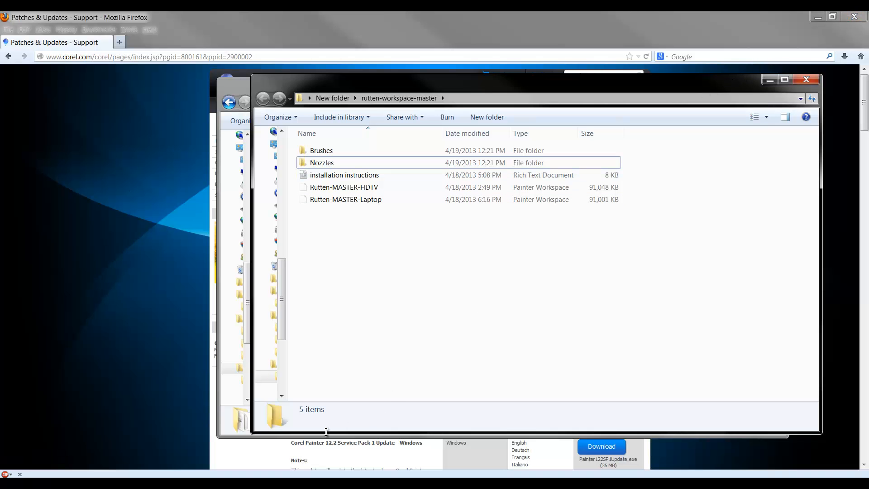
click(770, 80)
click(347, 230)
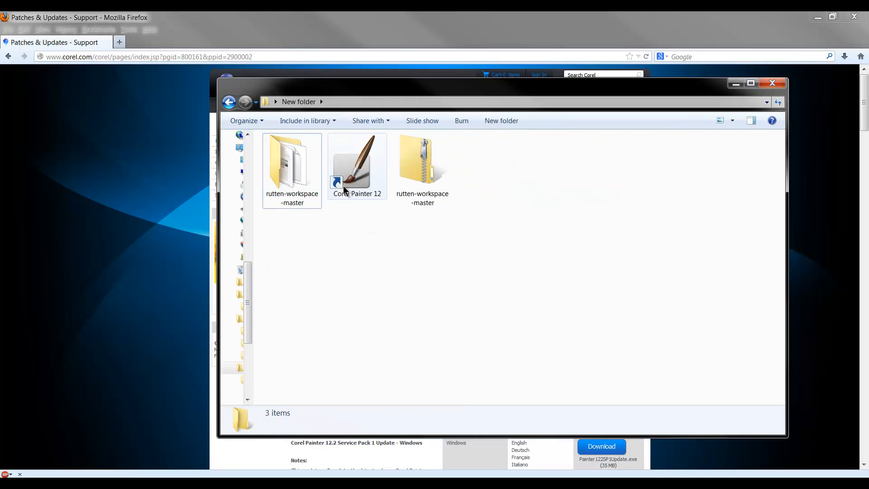
Relaunch Corel Painter 12 with a factory-default restore of all workspaces, and dismiss the welcome screen.
click(352, 165)
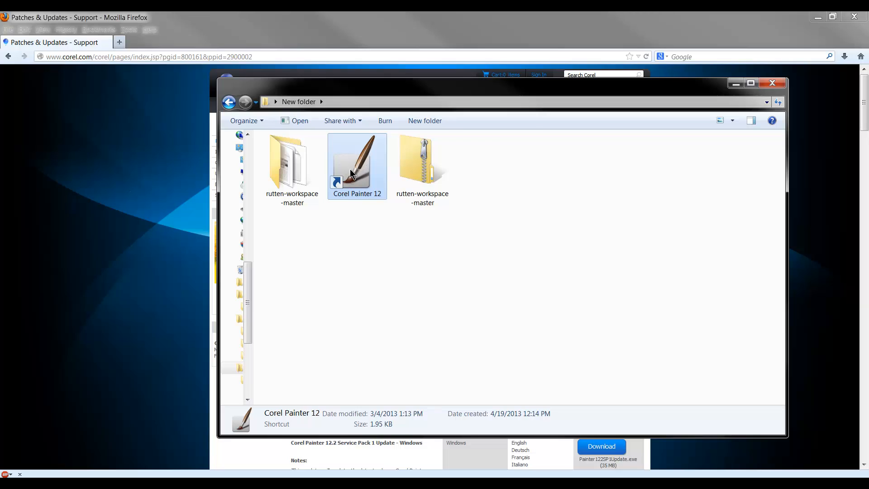
mouse_move(352, 171)
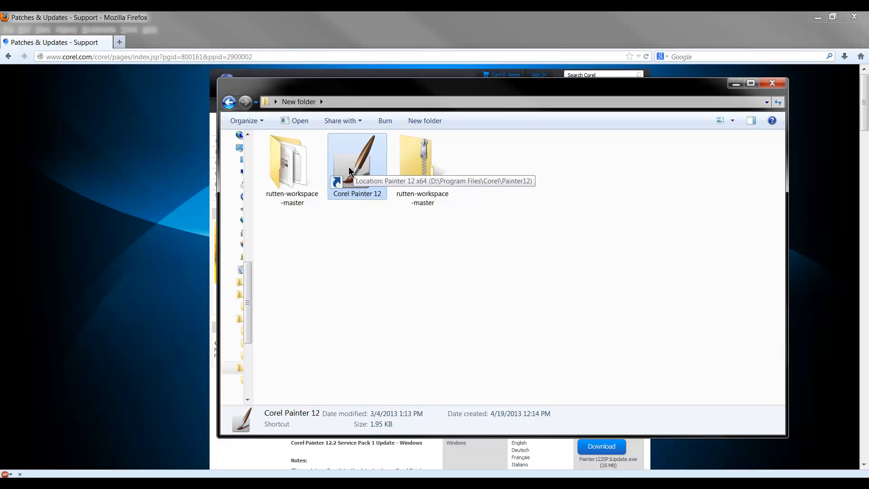
double_click(349, 168)
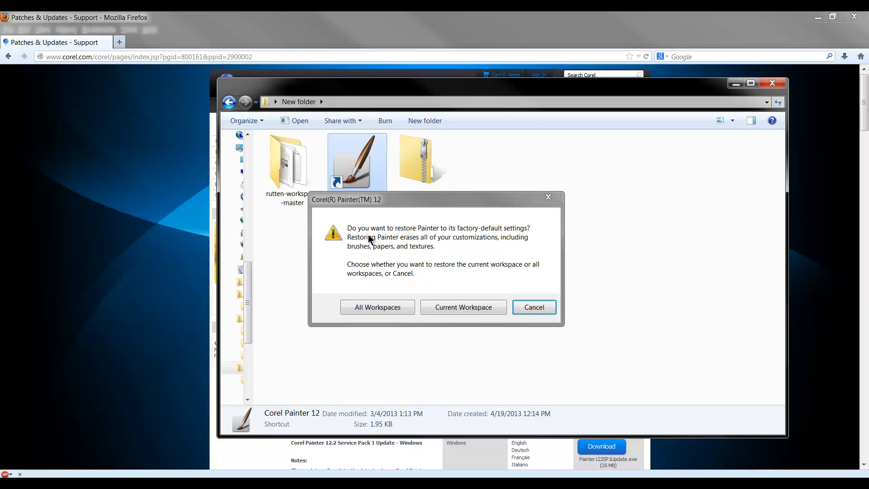
click(384, 308)
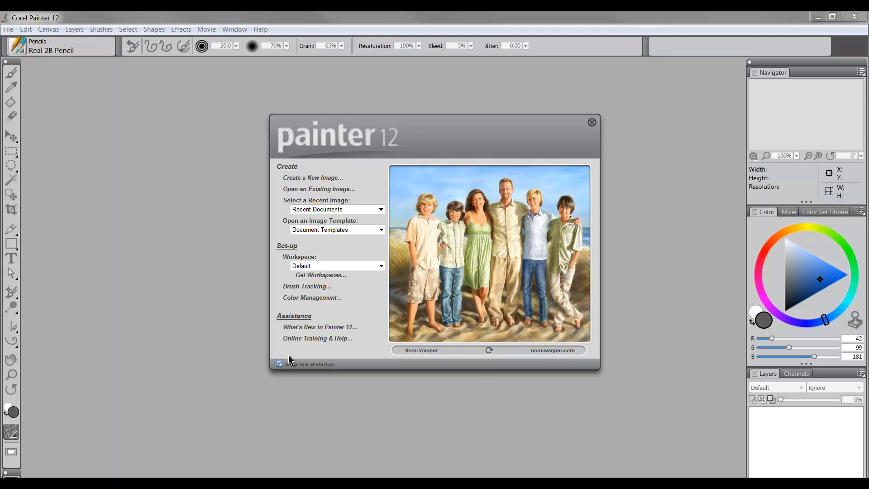
click(592, 123)
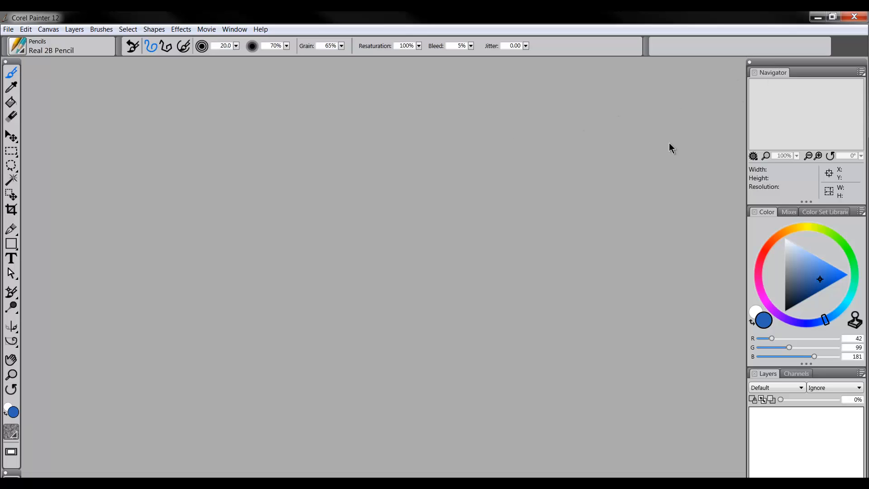
Import the Rutten-MASTER-HDTV workspace from the rutten-workspace-master folder inside New folder on the desktop.
click(241, 31)
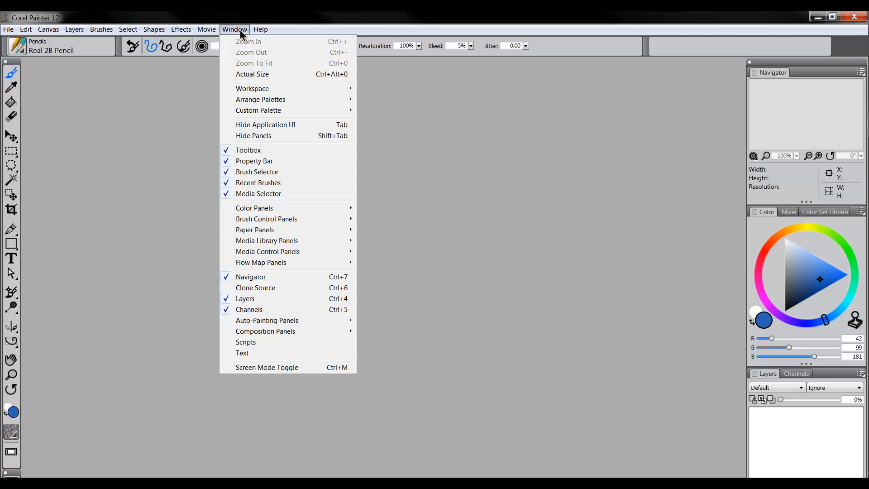
mouse_move(267, 89)
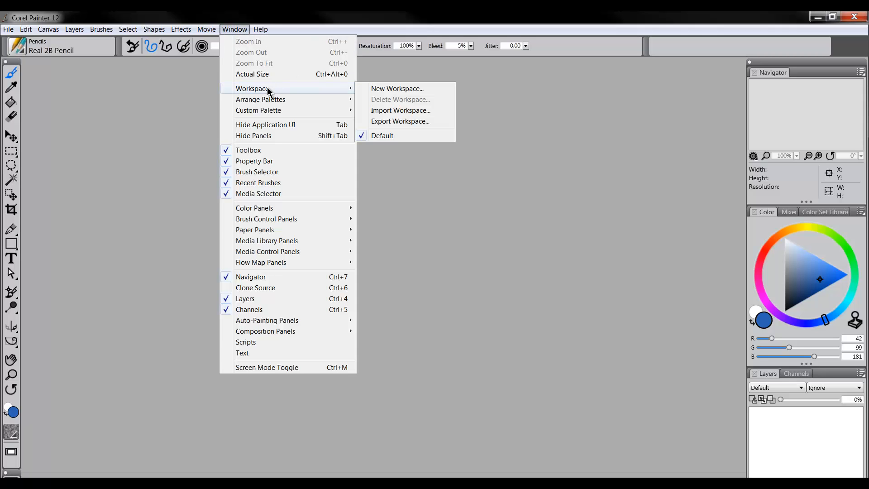
click(387, 111)
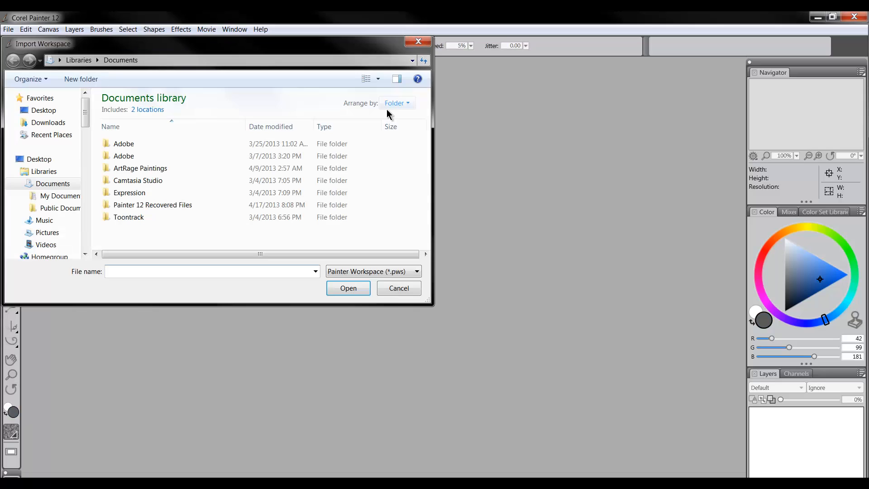
click(47, 114)
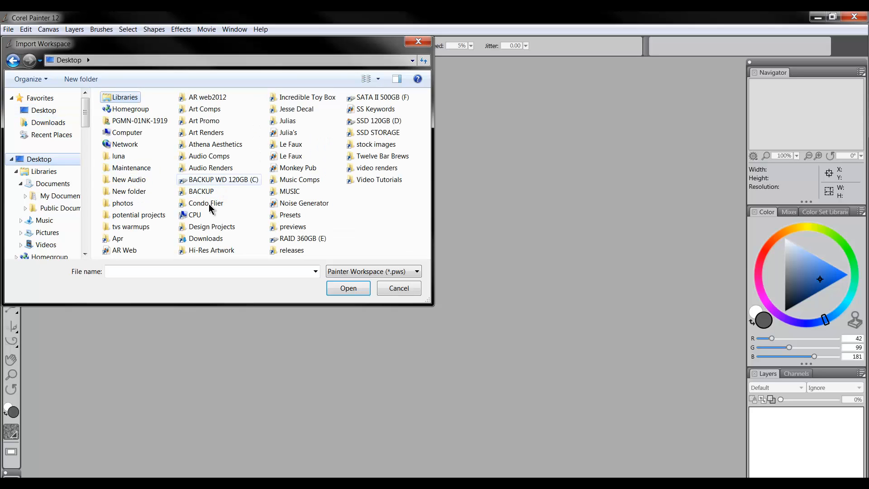
double_click(123, 189)
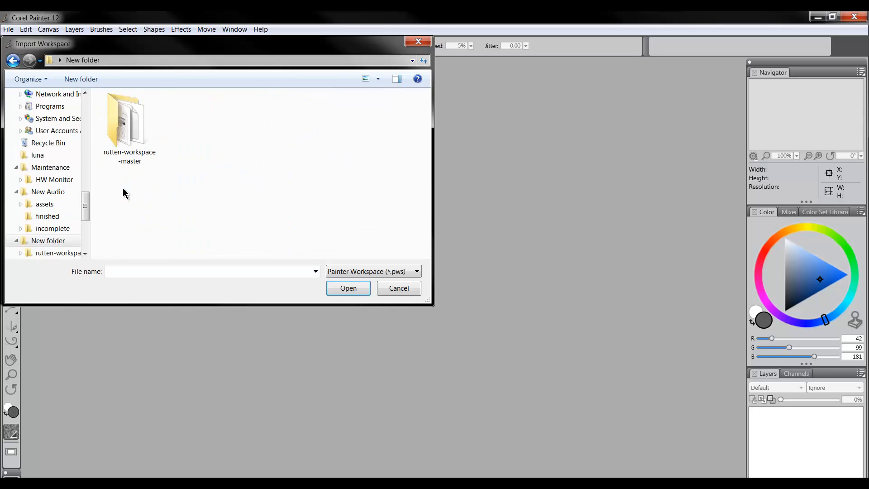
double_click(121, 137)
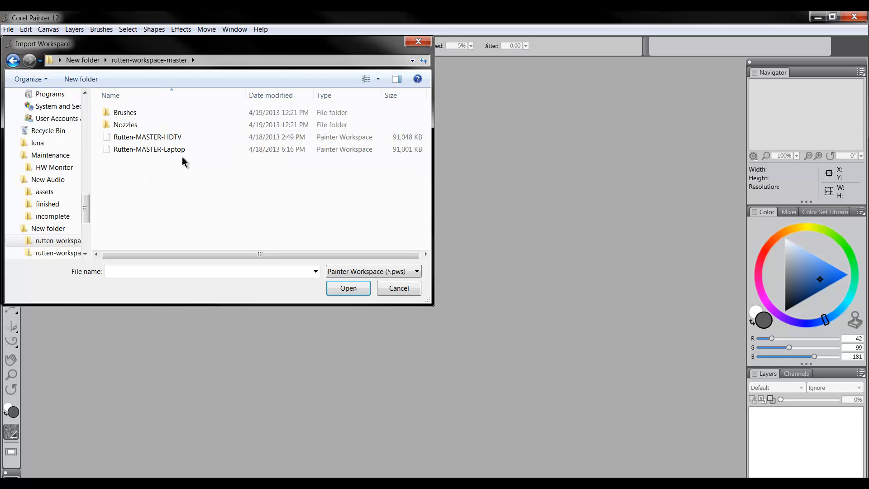
click(171, 137)
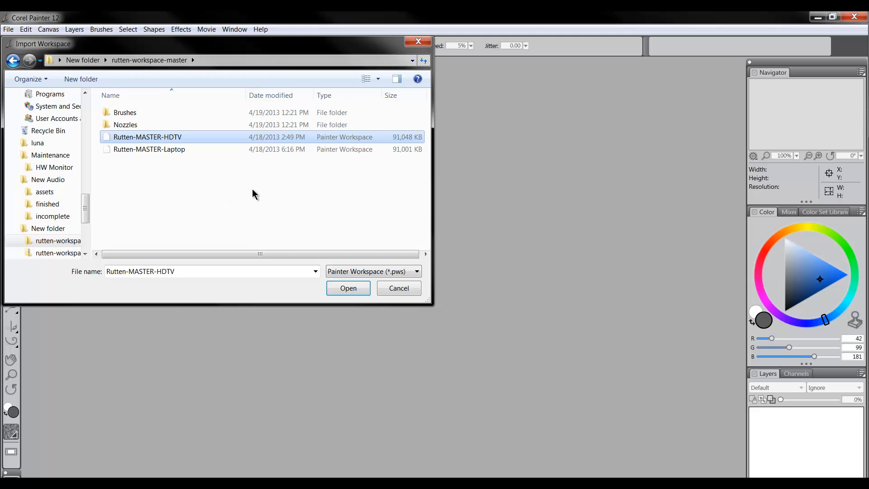
click(339, 286)
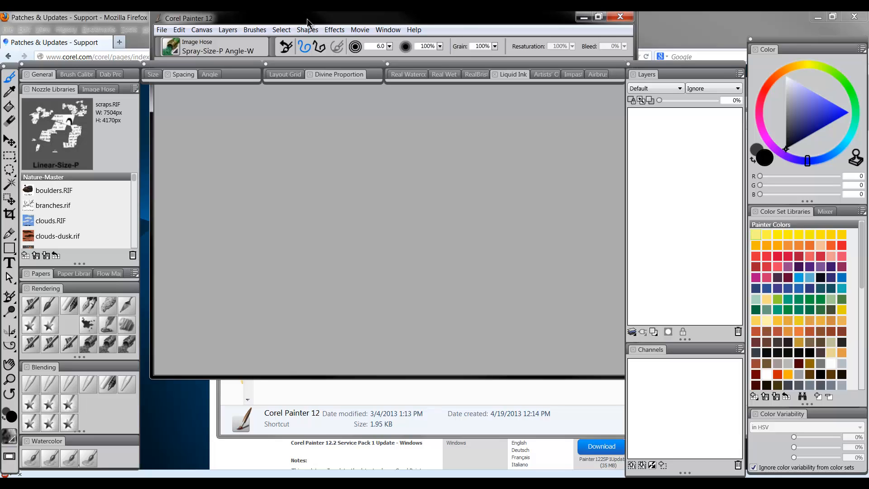
Maximize the Painter window so the imported workspace fills the screen.
click(604, 16)
drag(517, 23, 514, 27)
double_click(514, 27)
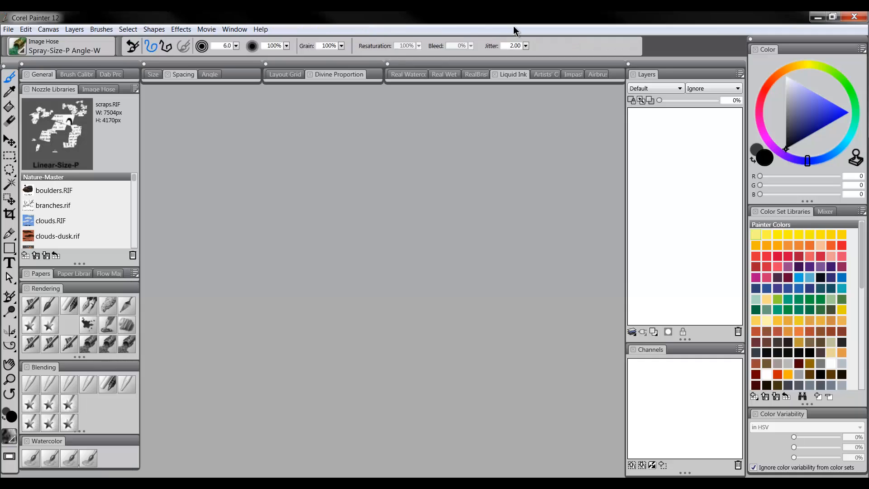
double_click(513, 20)
double_click(509, 28)
double_click(506, 20)
drag(500, 29, 373, 30)
Expand and collapse the Spacing and Divine Proportion panels to view their contents.
mouse_move(184, 67)
mouse_down()
mouse_move(187, 99)
mouse_move(246, 135)
mouse_move(222, 130)
mouse_move(189, 64)
mouse_up()
click(183, 75)
click(183, 74)
click(183, 73)
click(183, 74)
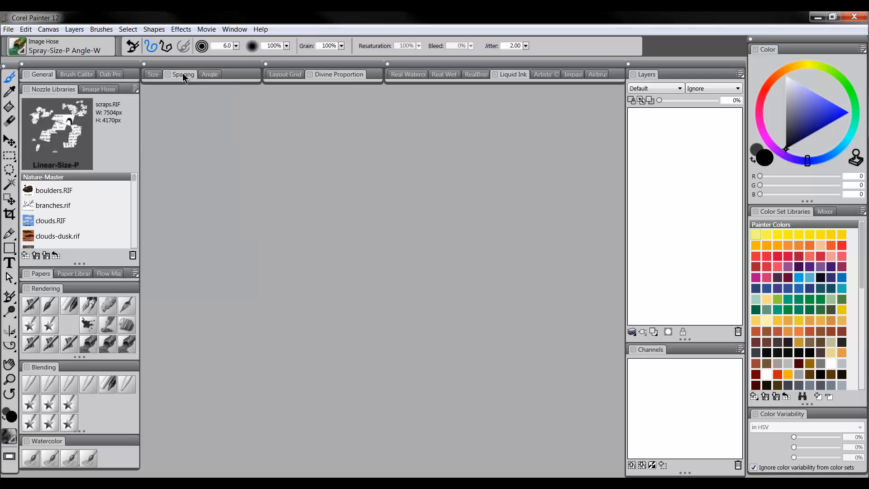
click(341, 77)
click(342, 77)
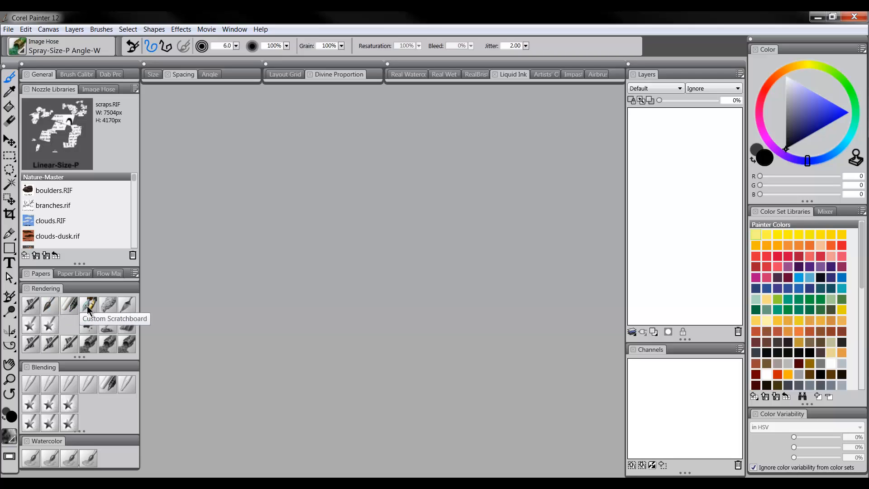
Try brushes from the custom palettes, picking Digital Airbrush, Custom Scratchboard and finally Blending Chalk.
click(30, 313)
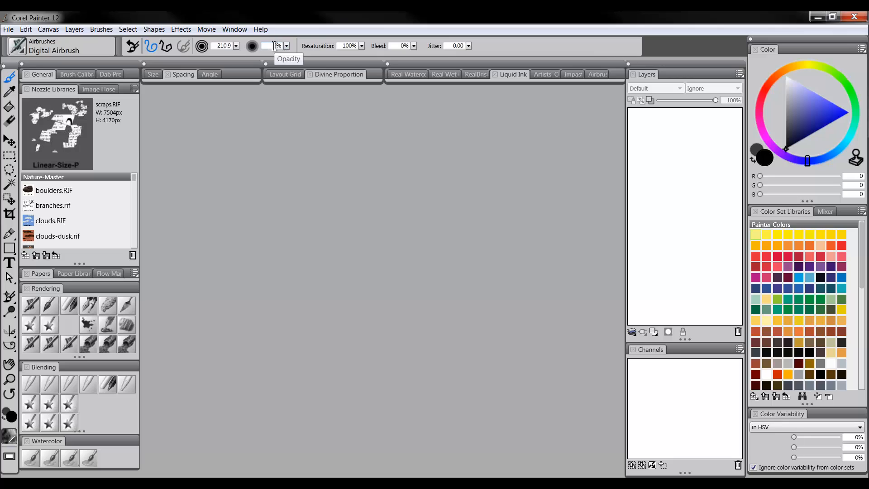
click(89, 305)
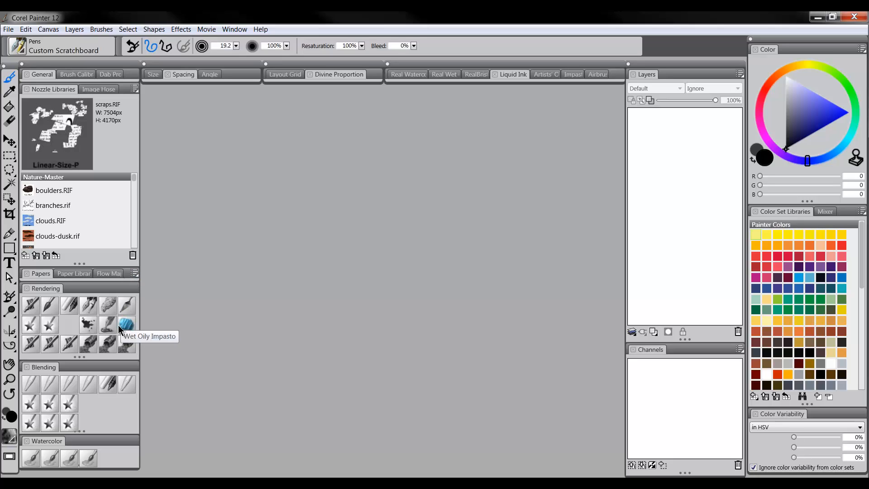
click(106, 384)
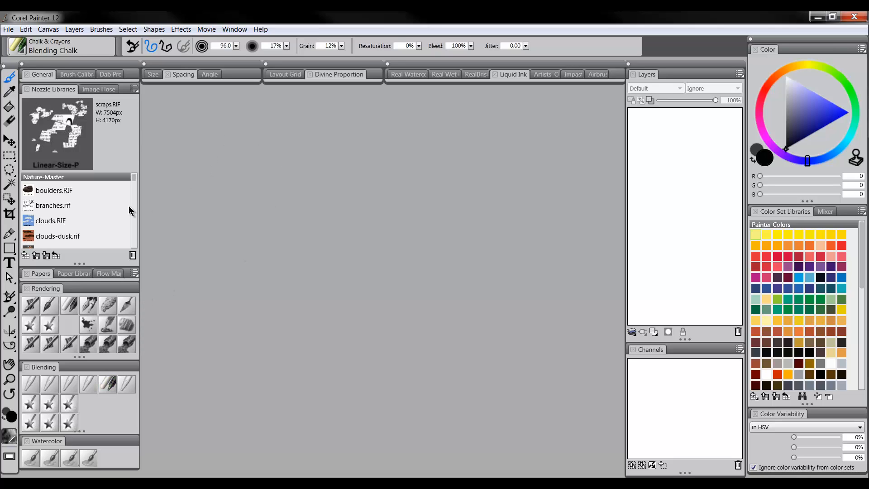
mouse_move(133, 179)
mouse_down()
mouse_move(134, 196)
mouse_move(135, 174)
mouse_up()
Check the list of installed workspaces and close it without switching workspace.
click(232, 27)
mouse_move(255, 89)
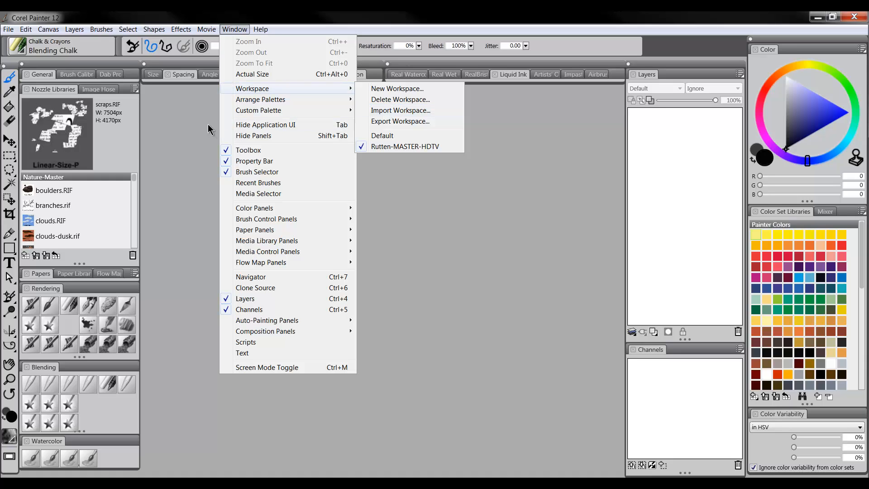
click(193, 128)
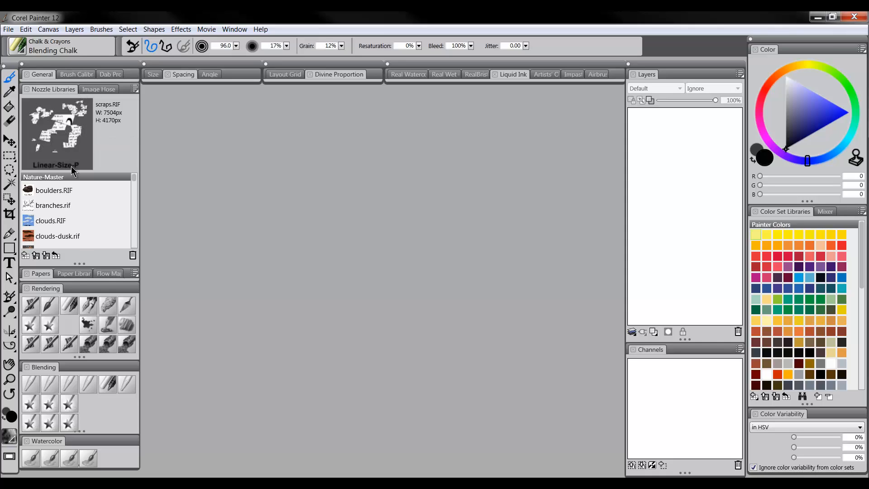
Expand the Paper Libraries panel to examine its paper textures, and collapse it again.
click(69, 275)
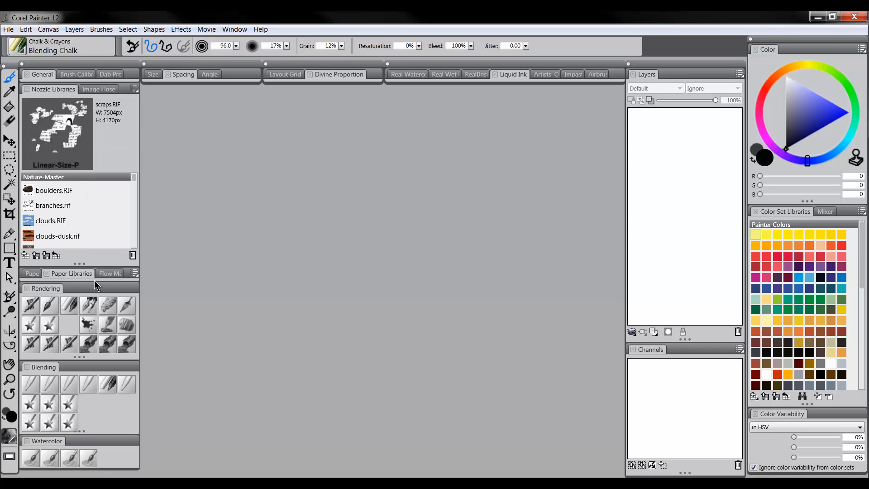
double_click(78, 273)
mouse_move(134, 306)
mouse_down()
mouse_move(134, 374)
mouse_move(138, 290)
mouse_up()
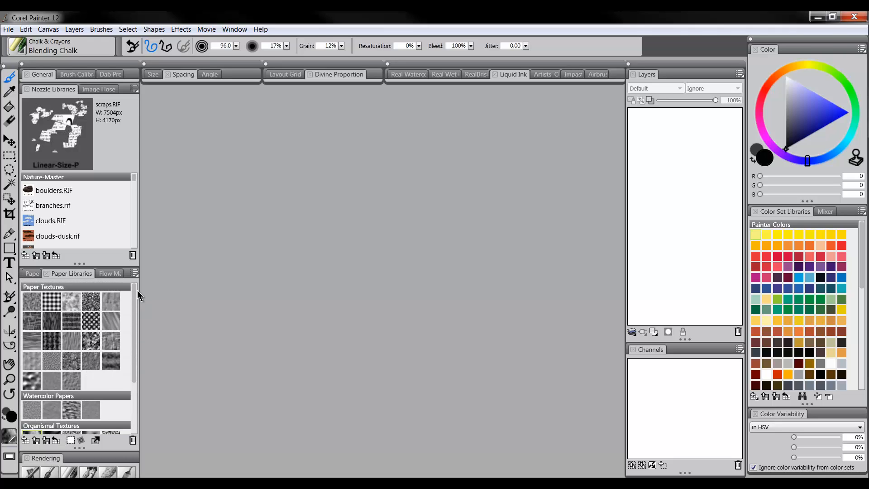
double_click(77, 274)
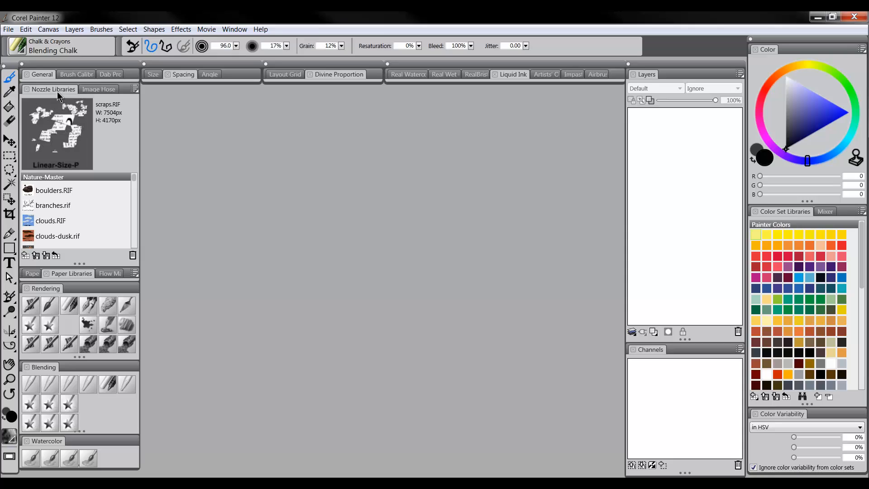
Browse the nozzle library import to the rutten-workspace-master Nozzles folder, view its files and cancel without importing.
click(134, 89)
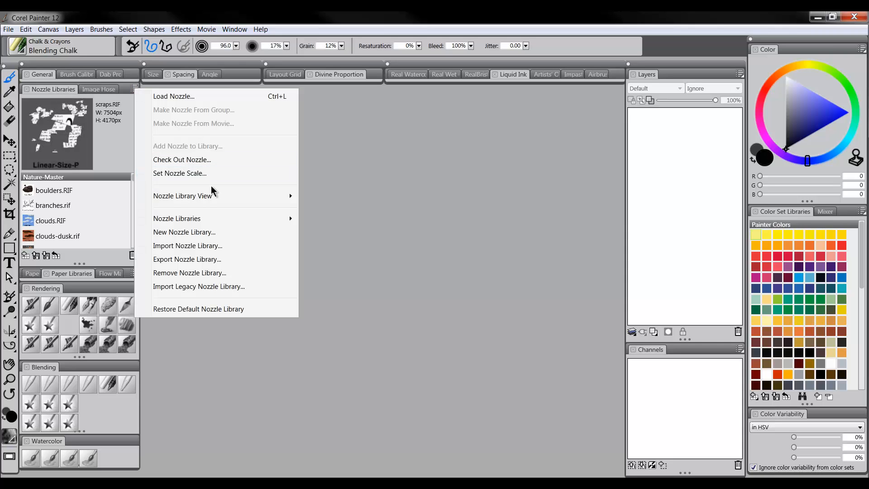
click(189, 245)
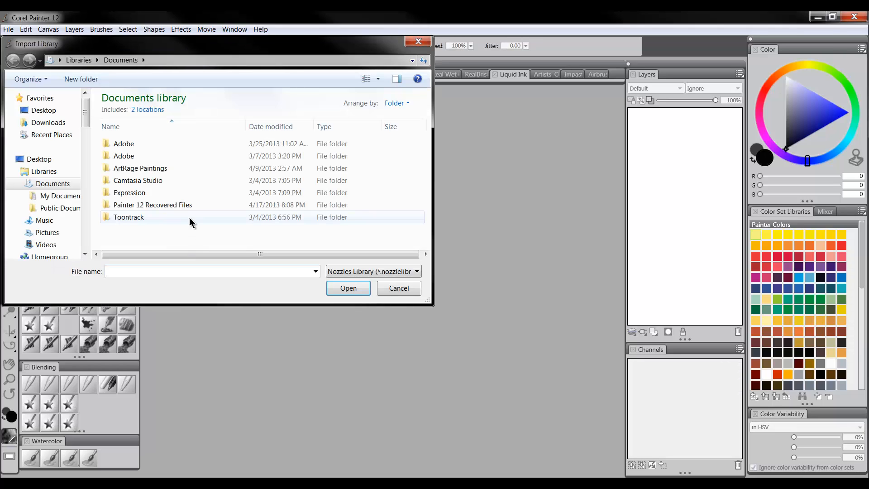
click(44, 111)
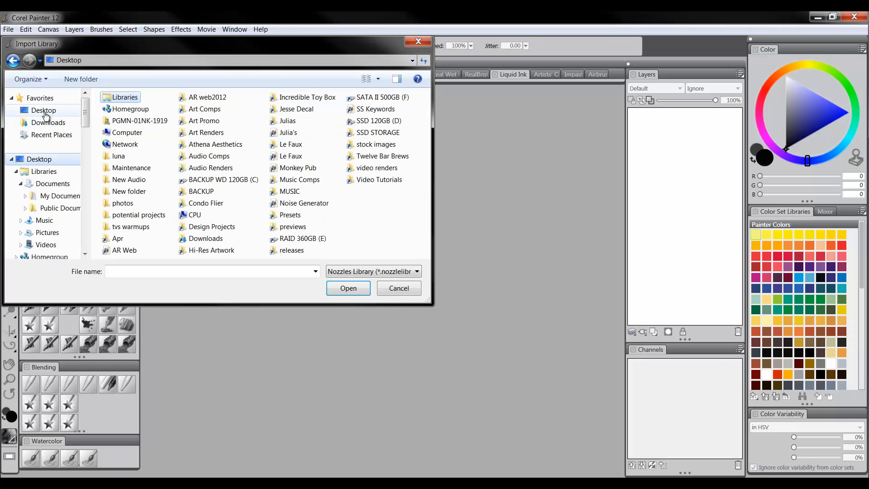
double_click(134, 193)
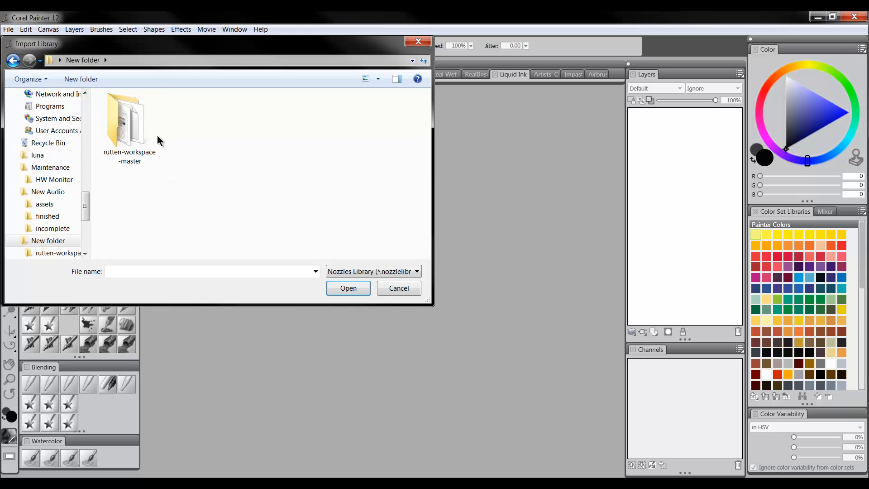
double_click(138, 129)
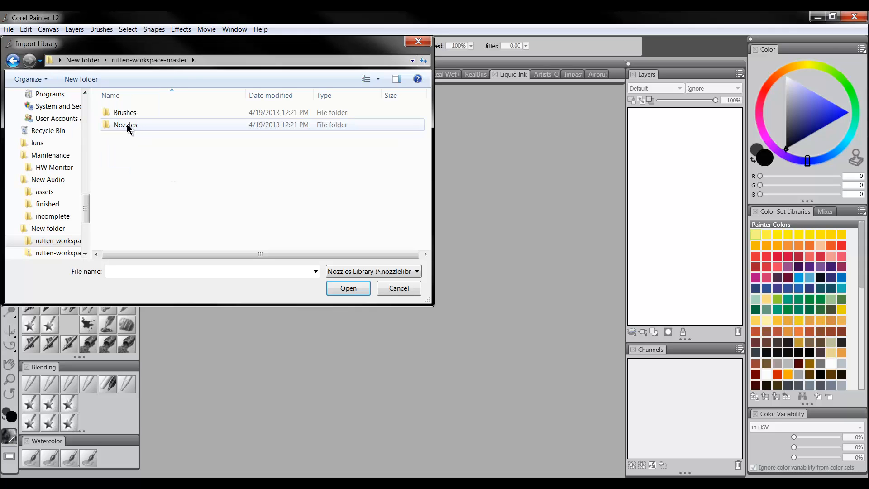
double_click(127, 124)
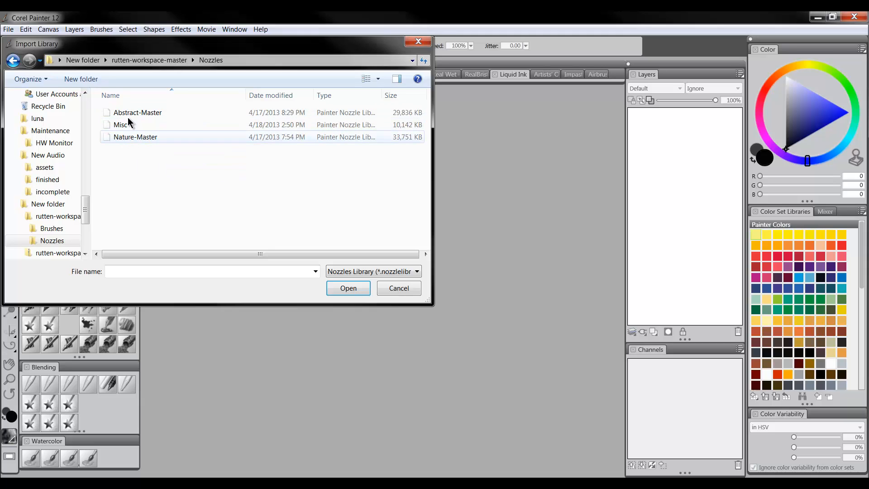
click(402, 288)
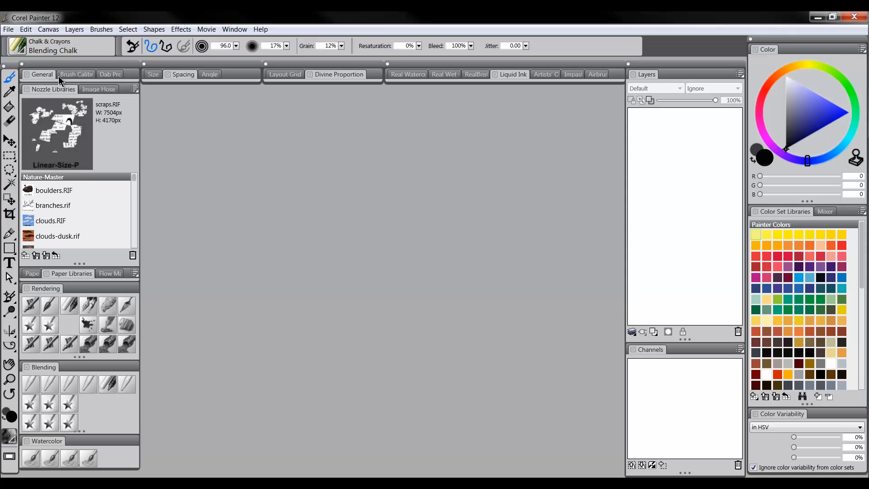
Browse the brush variant import to the rutten-workspace-master Brushes folder, view its files and cancel without importing.
click(22, 47)
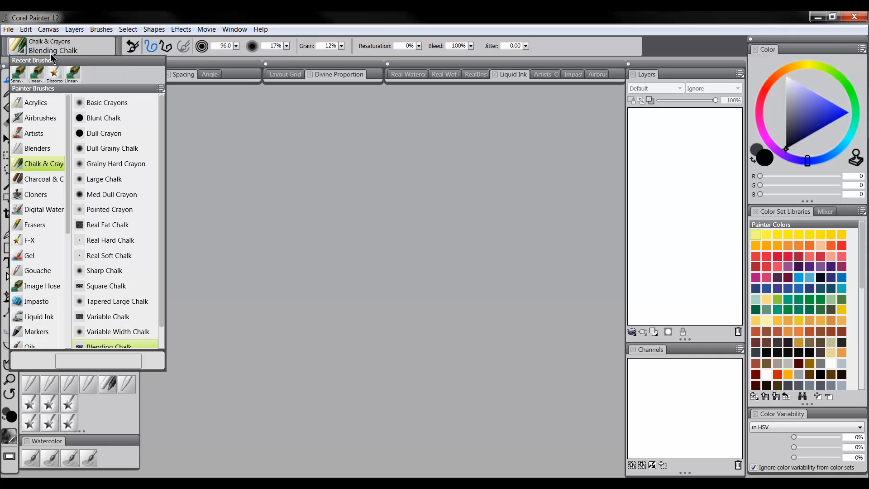
click(160, 89)
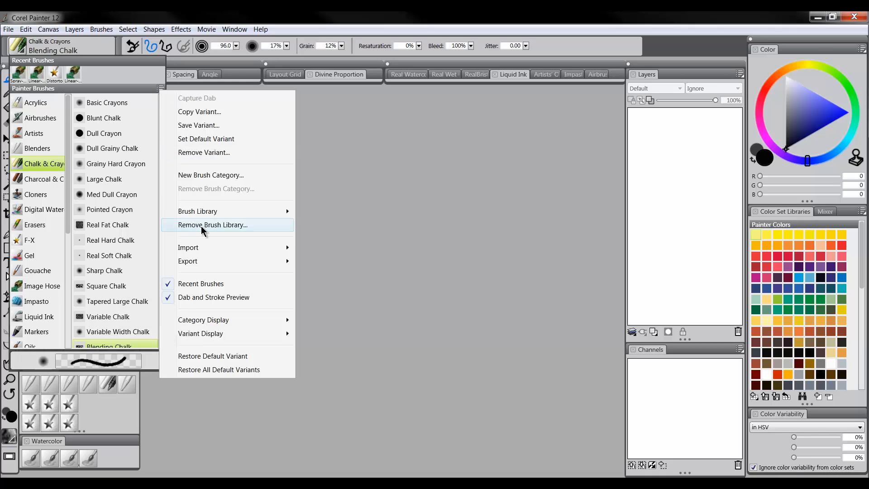
mouse_move(202, 247)
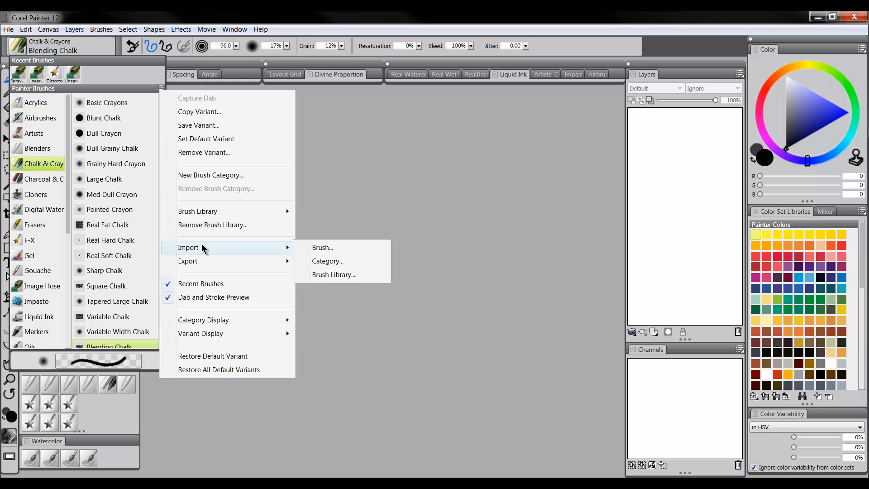
click(324, 248)
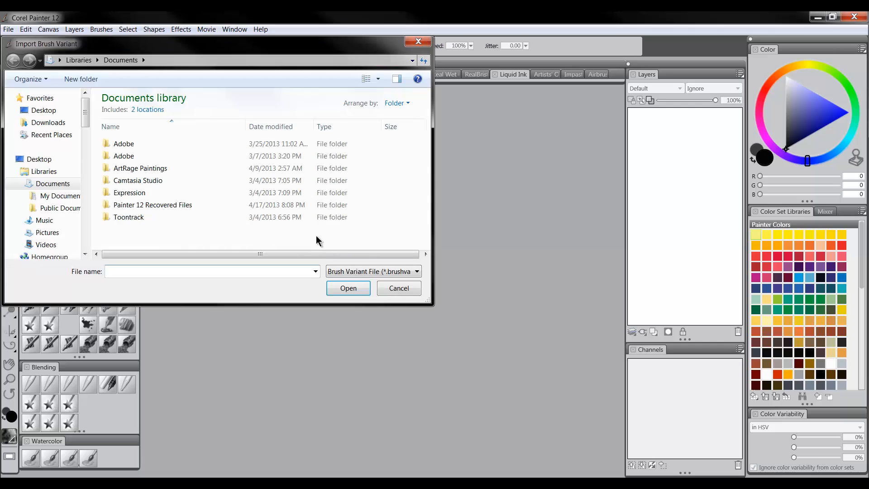
click(43, 111)
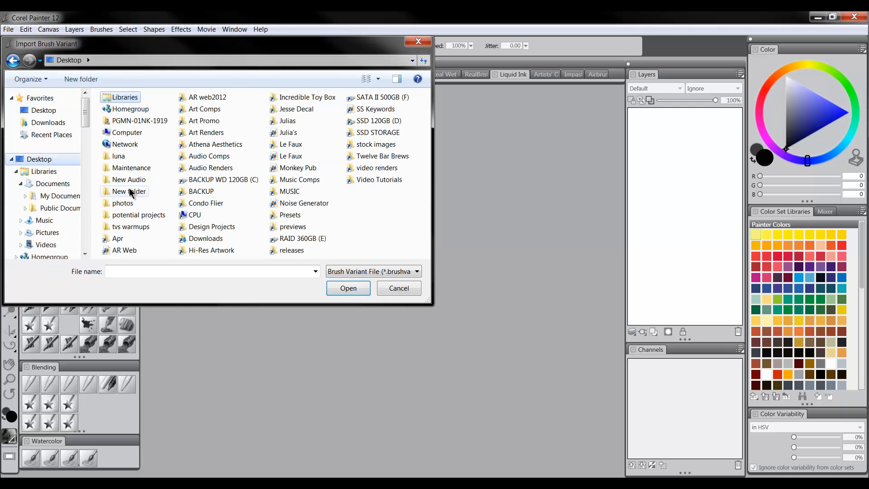
double_click(131, 191)
double_click(128, 127)
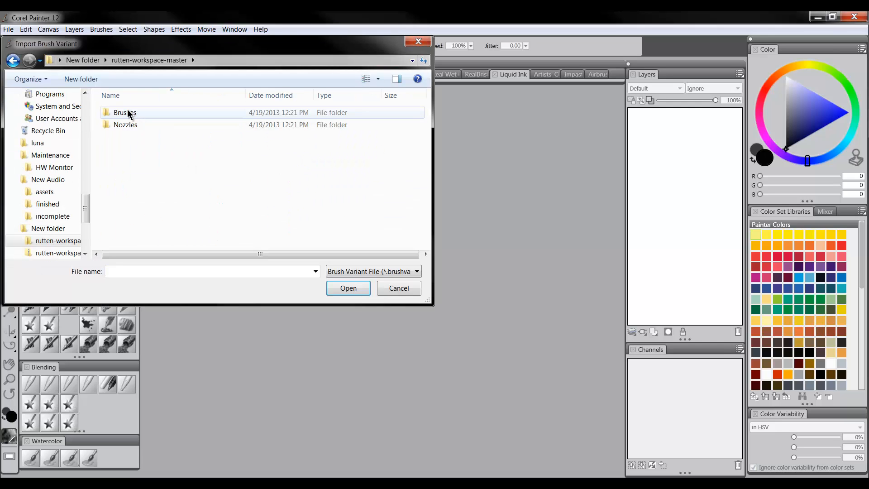
double_click(127, 111)
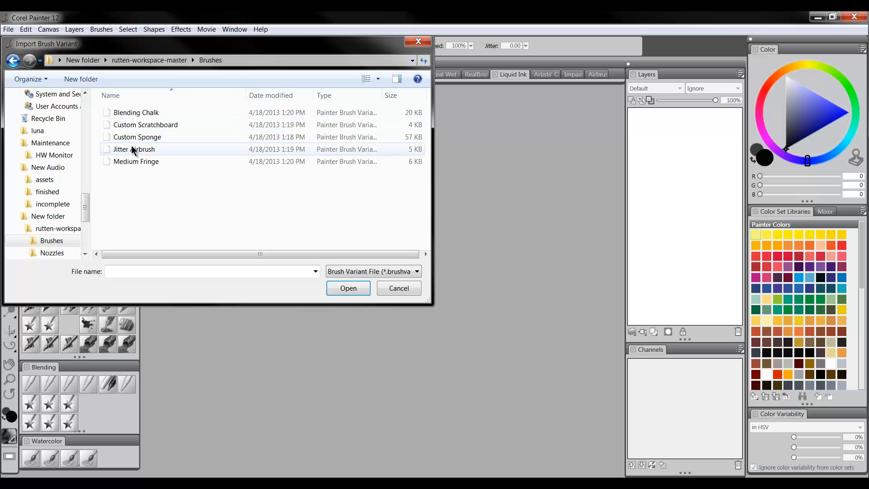
click(398, 290)
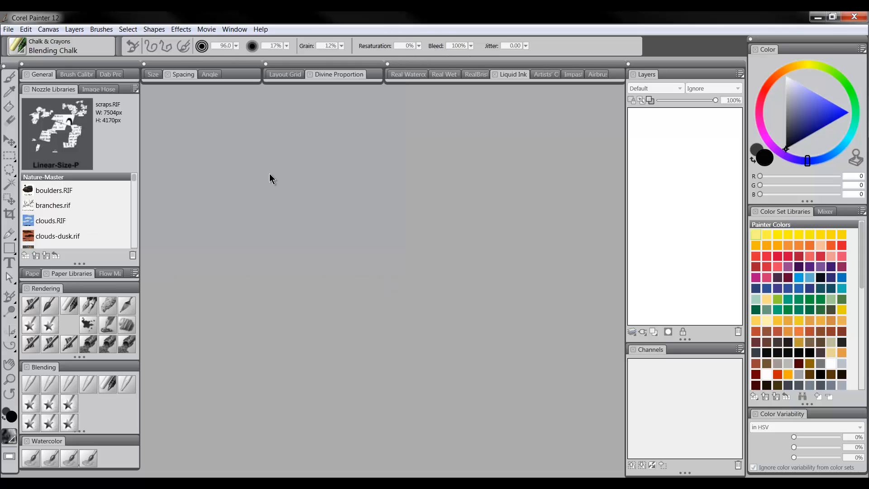
Browse the brush library import to the rutten-workspace-master Brushes folder, view the Rutten Brushes file and cancel without importing.
click(17, 47)
click(161, 89)
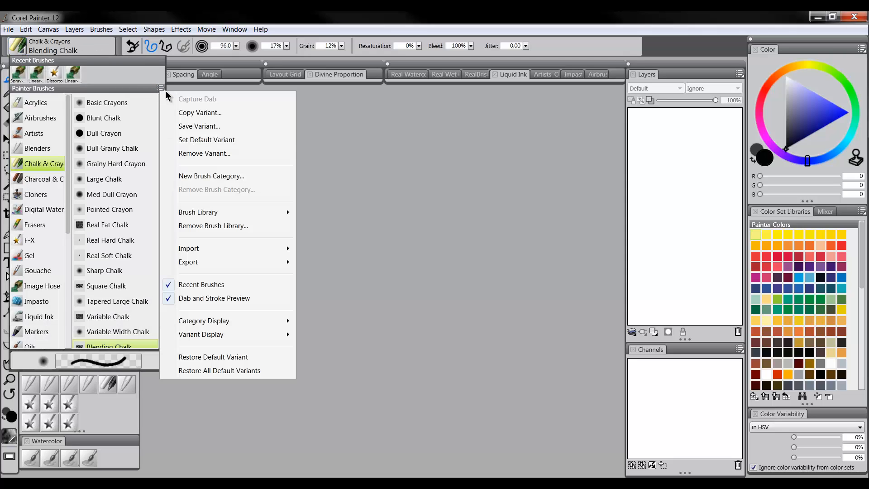
mouse_move(213, 250)
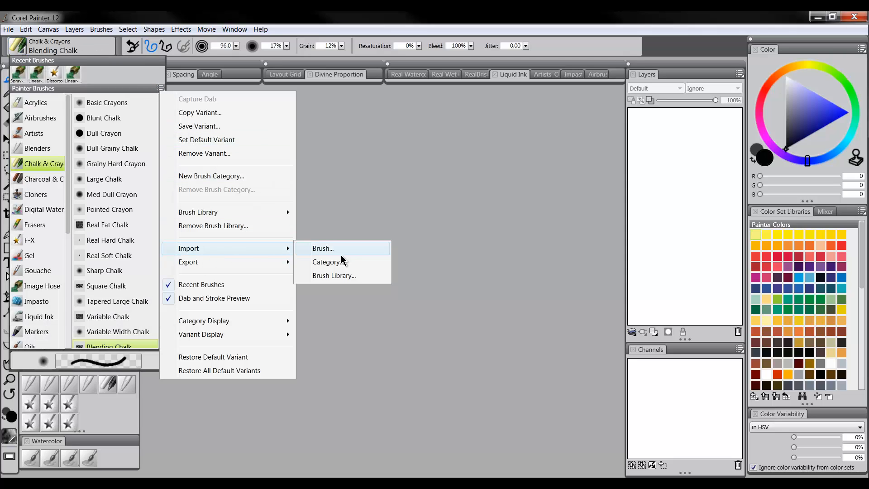
click(335, 275)
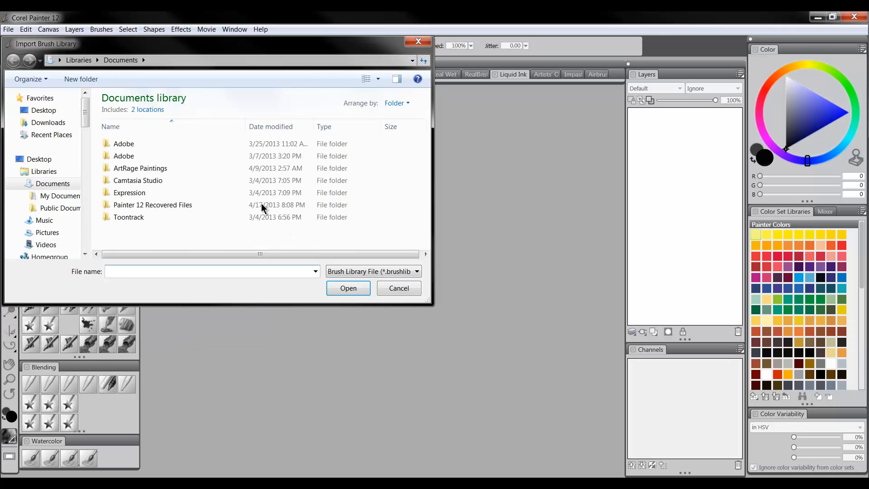
click(50, 111)
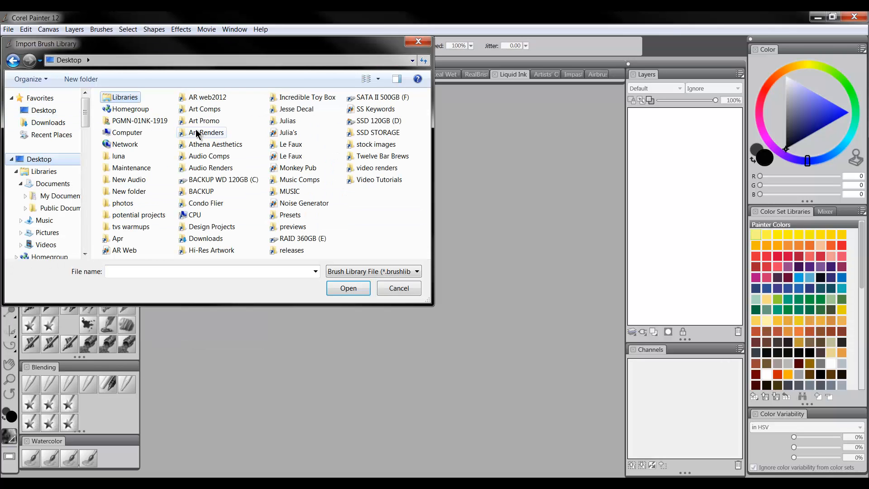
double_click(131, 189)
double_click(122, 143)
double_click(126, 113)
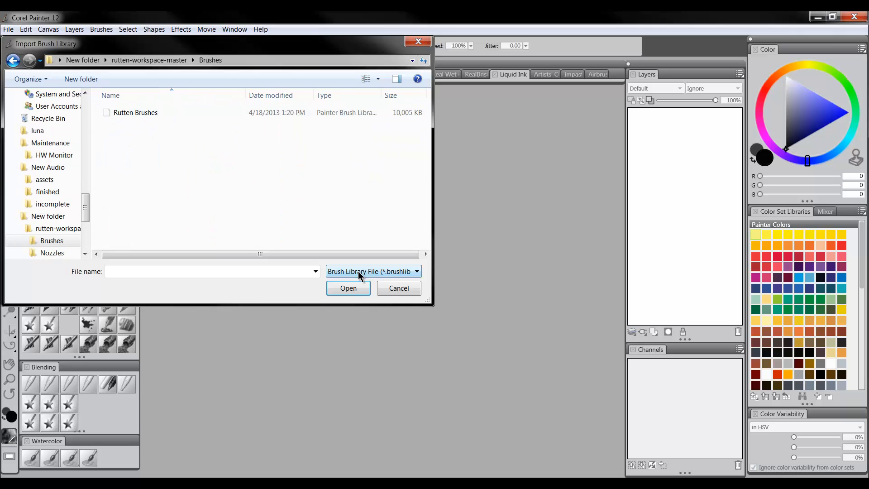
click(396, 292)
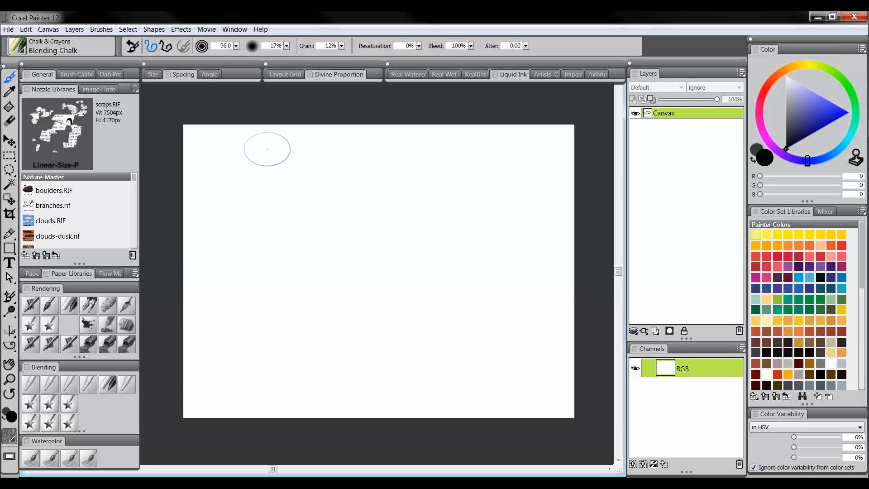
Open the Interface preferences and set the default view mode to Full screen.
click(25, 29)
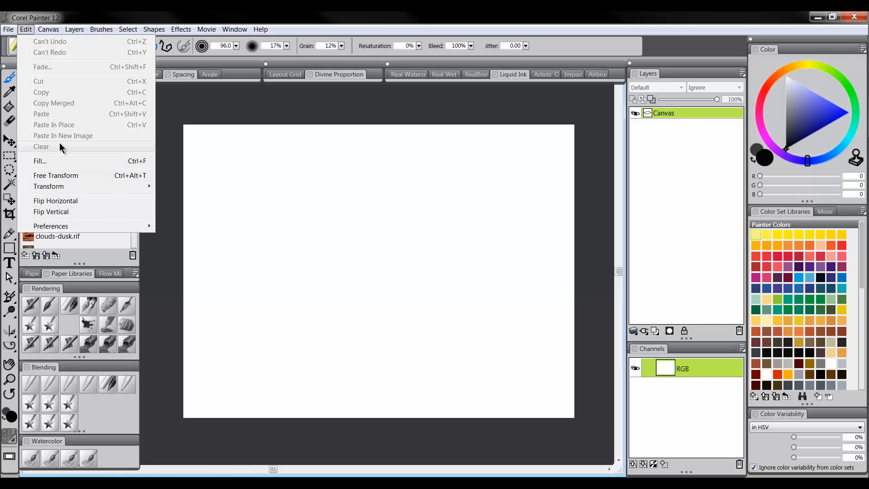
mouse_move(52, 222)
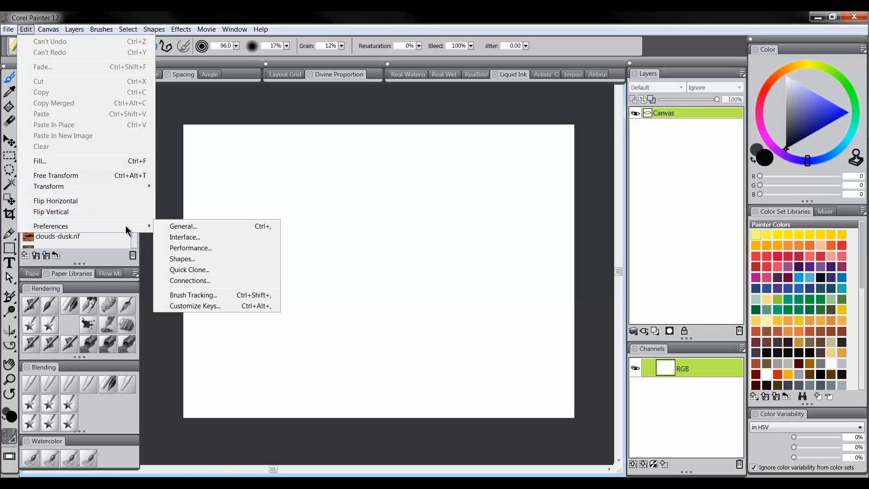
click(181, 225)
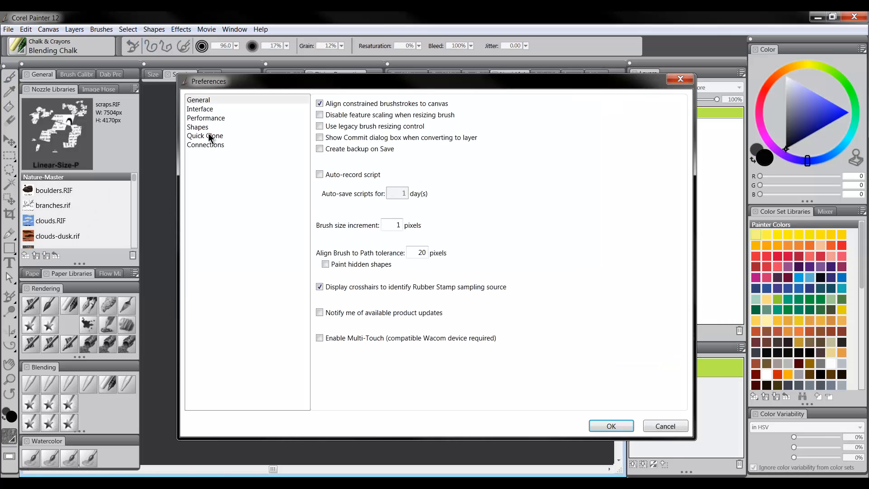
click(202, 110)
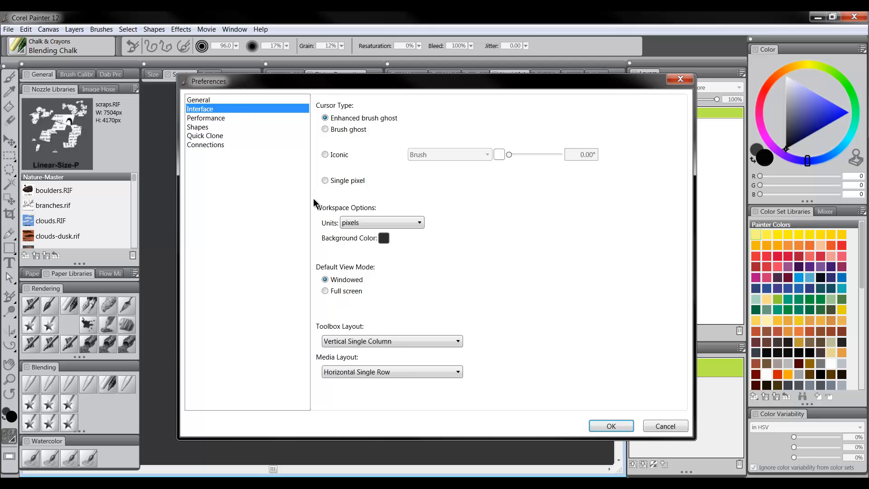
click(326, 291)
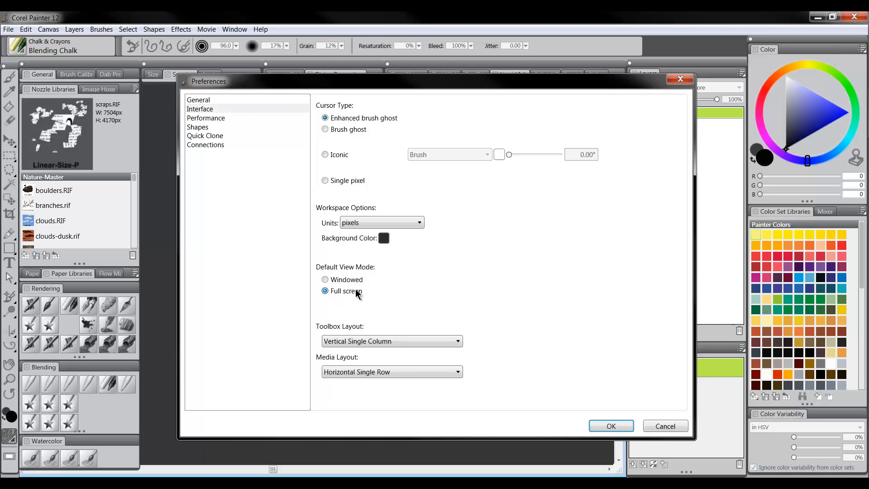
Review the Performance, Shapes, Quick Clone and Connections preferences, and accept the preference settings.
click(215, 120)
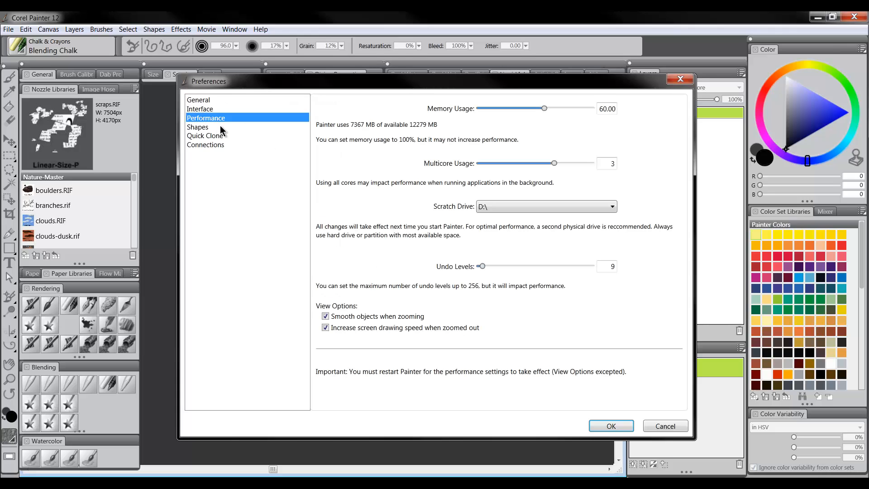
click(220, 127)
click(219, 136)
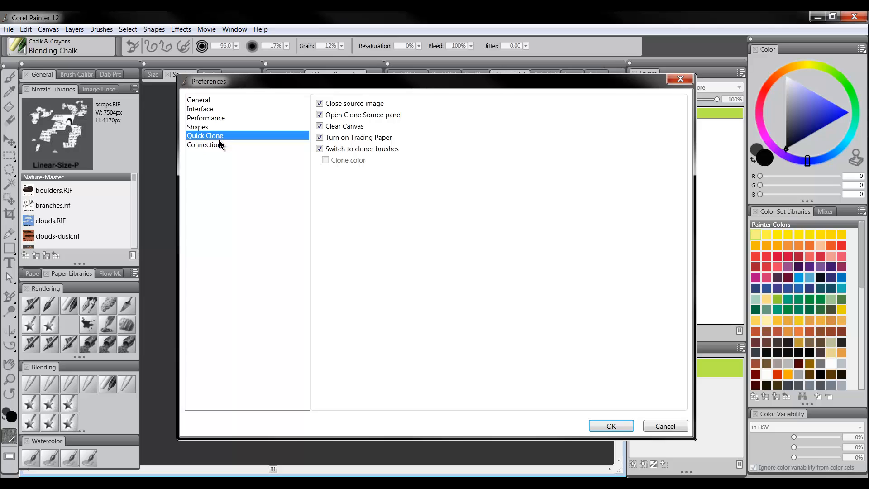
click(227, 145)
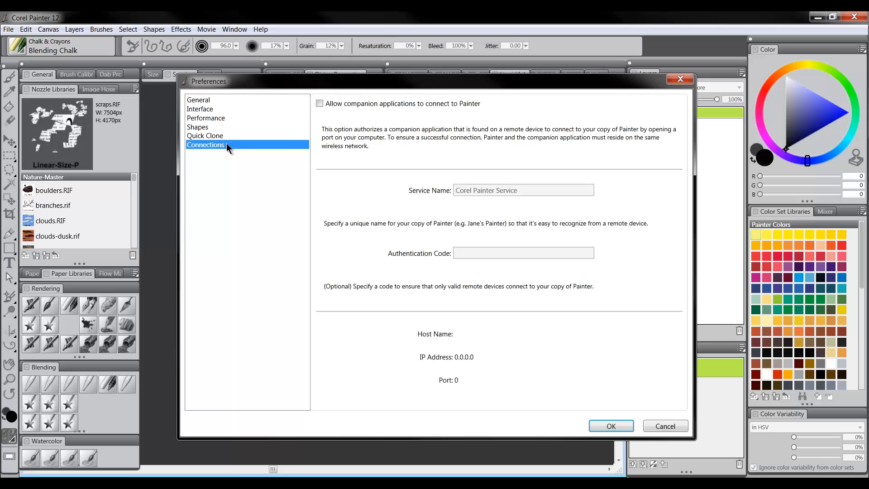
click(611, 426)
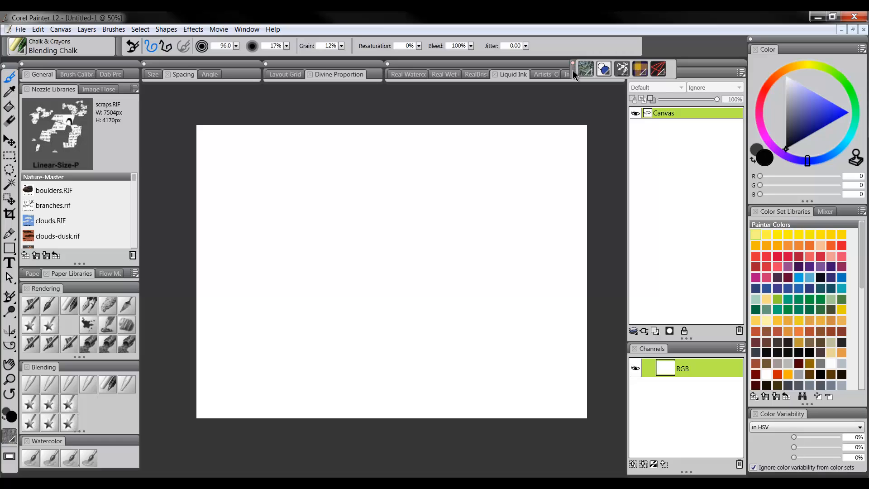
Move the floating media selector strip away from the Layers panel and close it.
drag(572, 69, 527, 99)
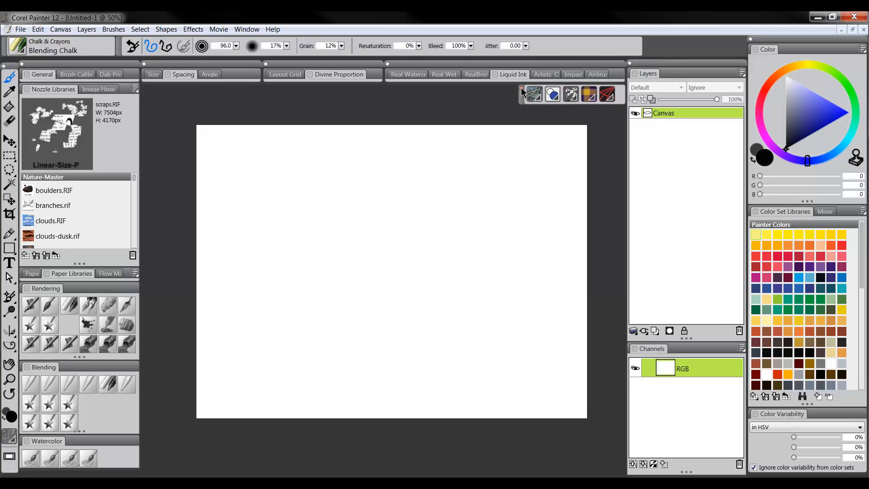
click(521, 89)
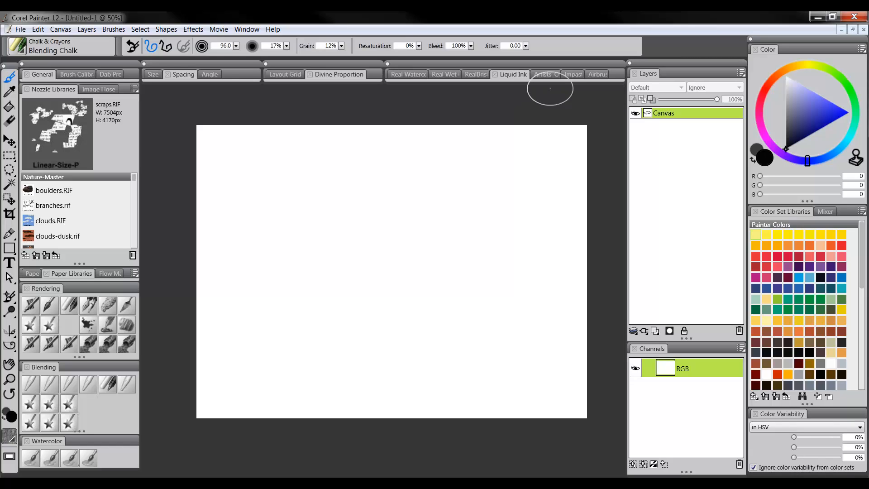
Try the Paint Bucket on the blank canvas with Source Image as the fill, and undo the fill.
click(14, 107)
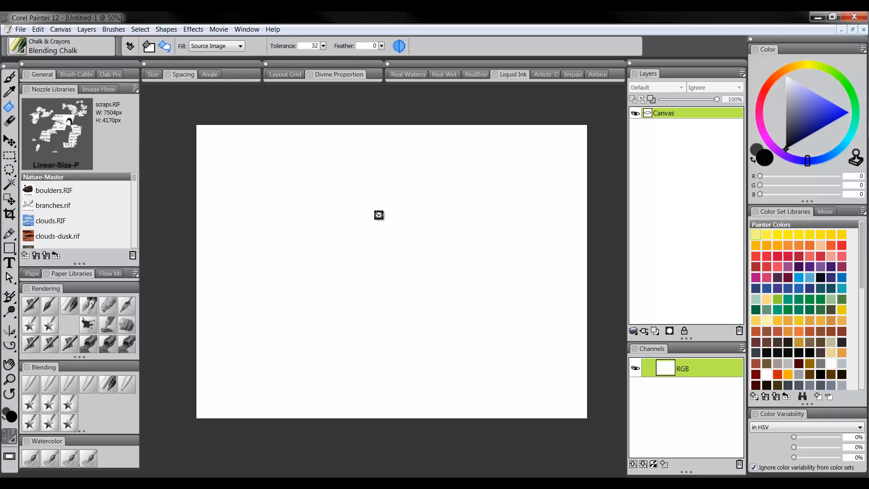
click(375, 213)
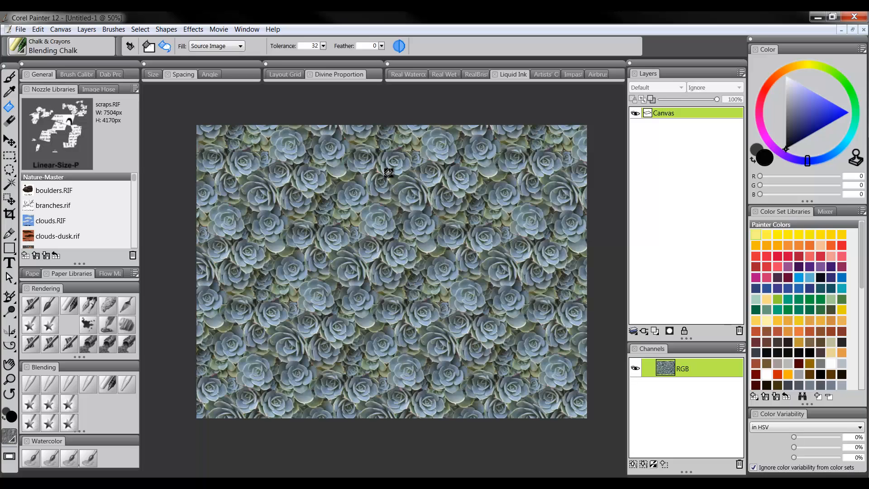
key(ctrl+z)
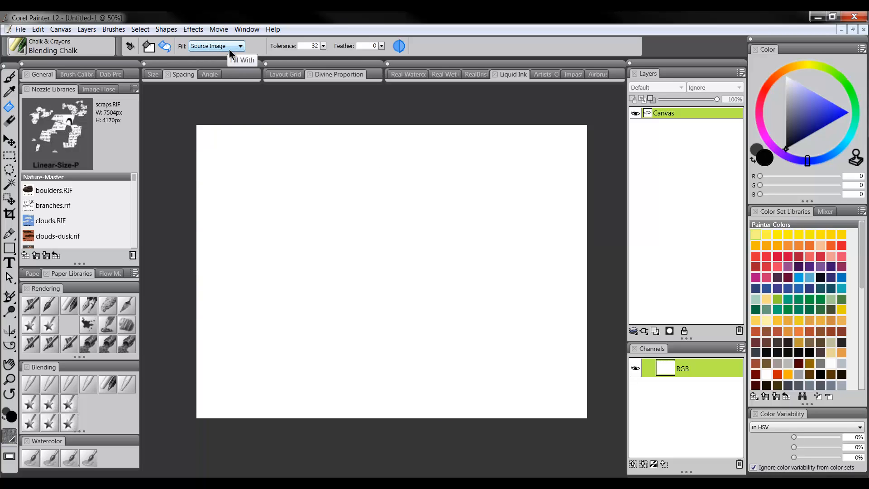
Switch the Paint Bucket fill to Current Color, test it on the canvas in black and in light blue, and undo the fills.
click(214, 48)
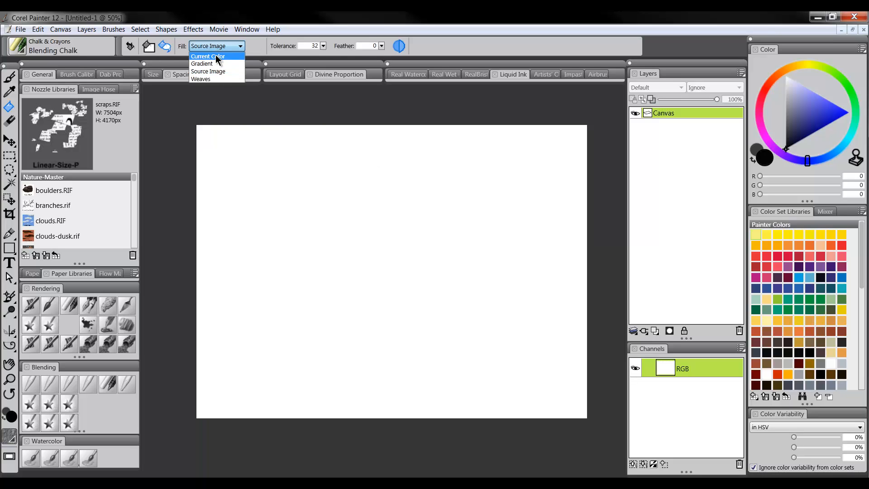
click(216, 56)
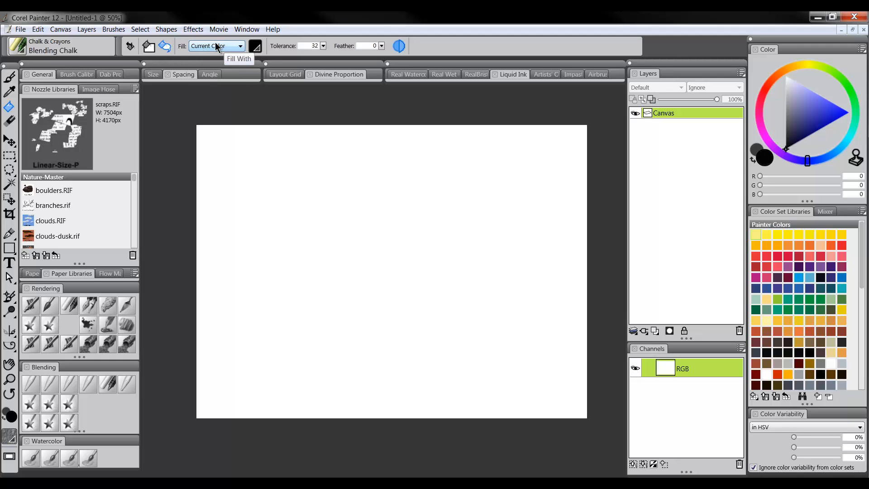
click(315, 170)
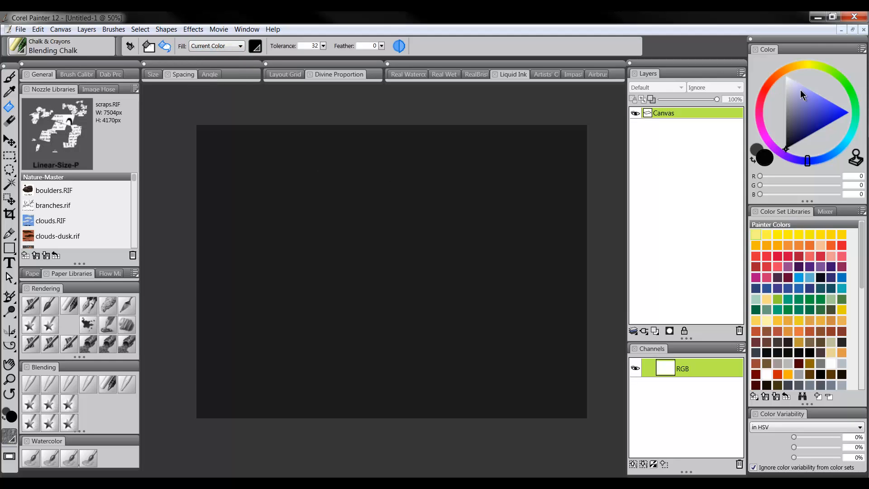
click(821, 96)
click(460, 254)
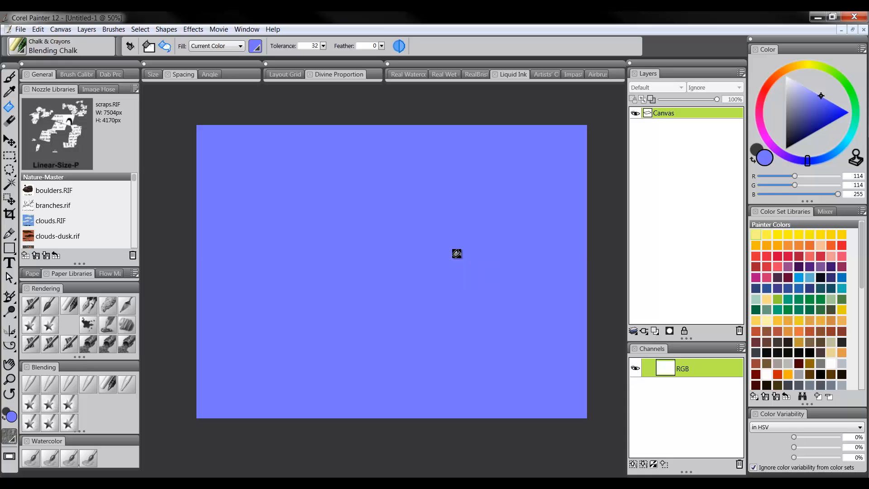
key(ctrl+z)
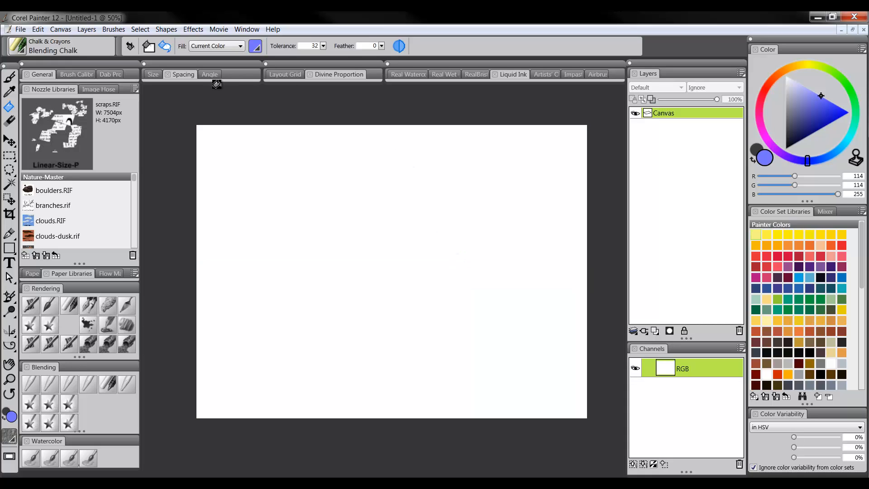
click(214, 47)
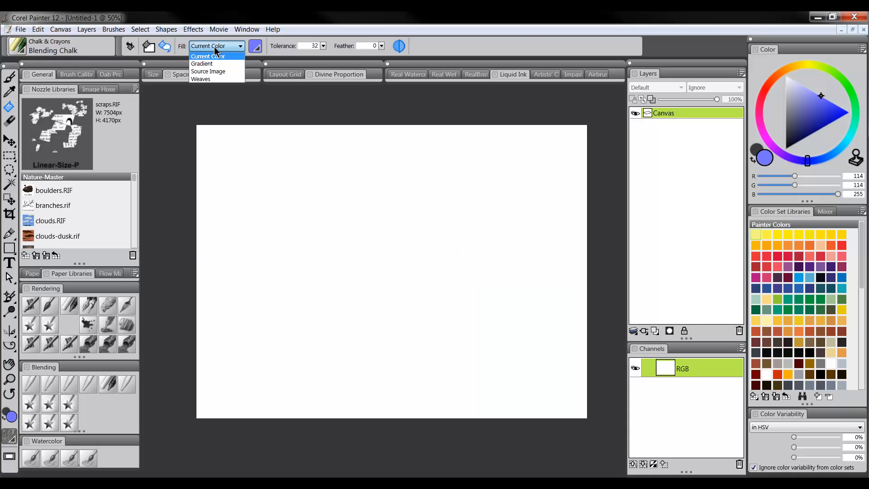
click(214, 47)
click(217, 48)
click(219, 47)
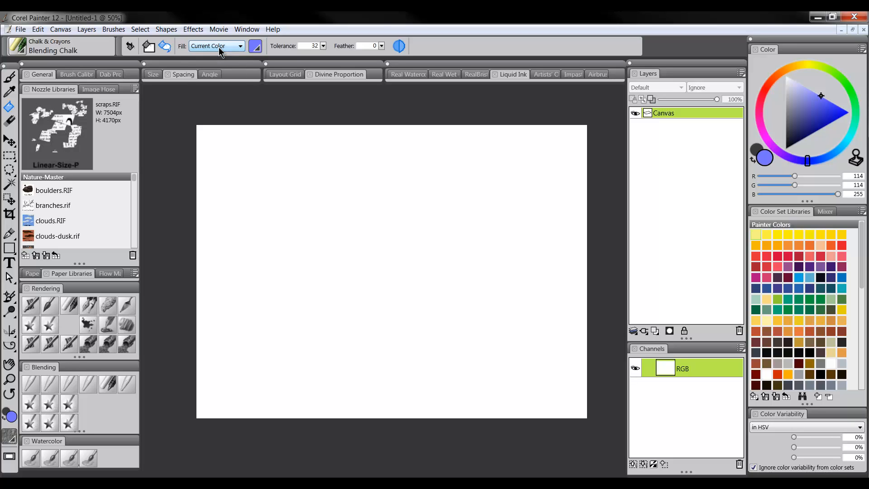
click(219, 47)
click(220, 49)
Check which workspaces can be switched to, and close the list without changing the active workspace.
click(247, 29)
mouse_move(309, 87)
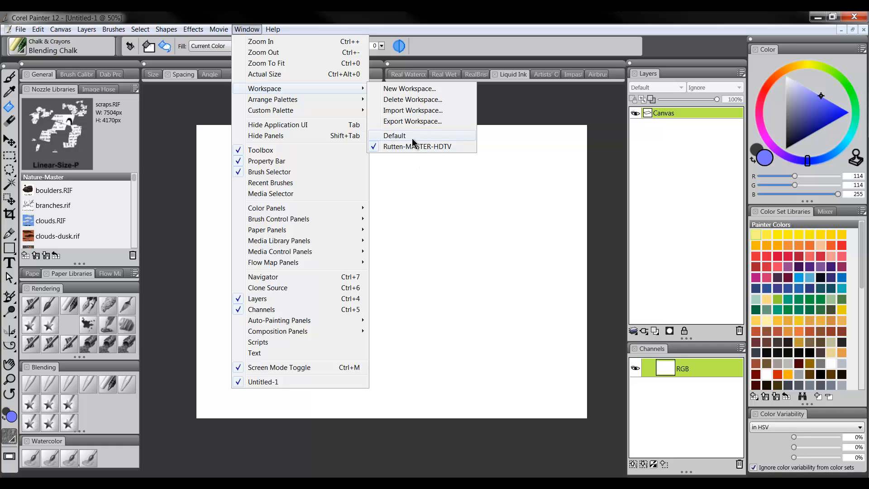
click(292, 17)
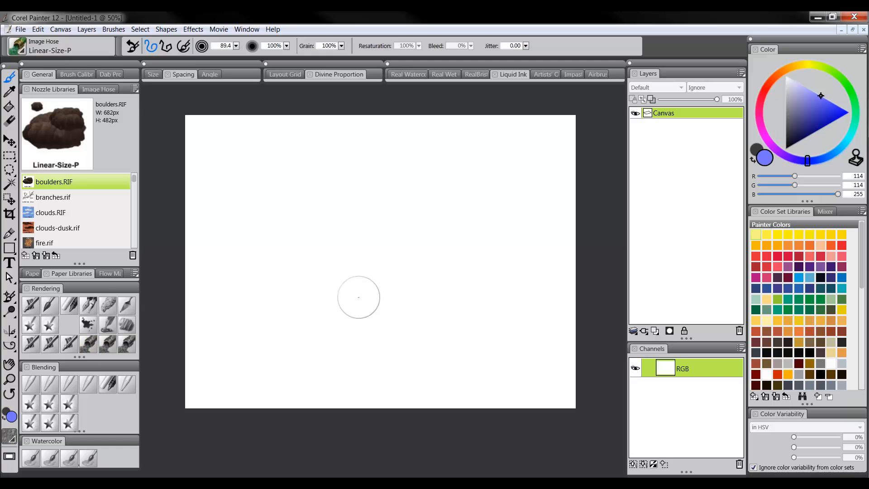
Test the Image Hose boulders nozzle with short strokes at brush sizes 89.4 and 42.5, undoing each one.
drag(357, 297, 398, 296)
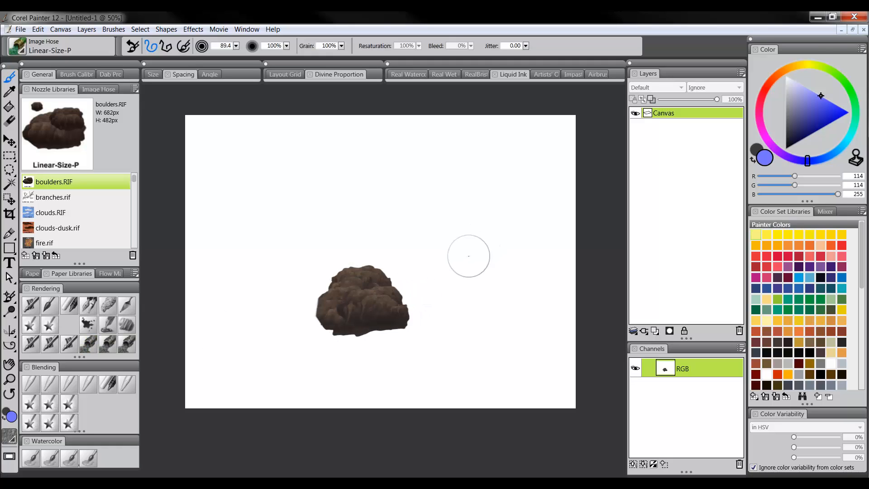
key(ctrl+z)
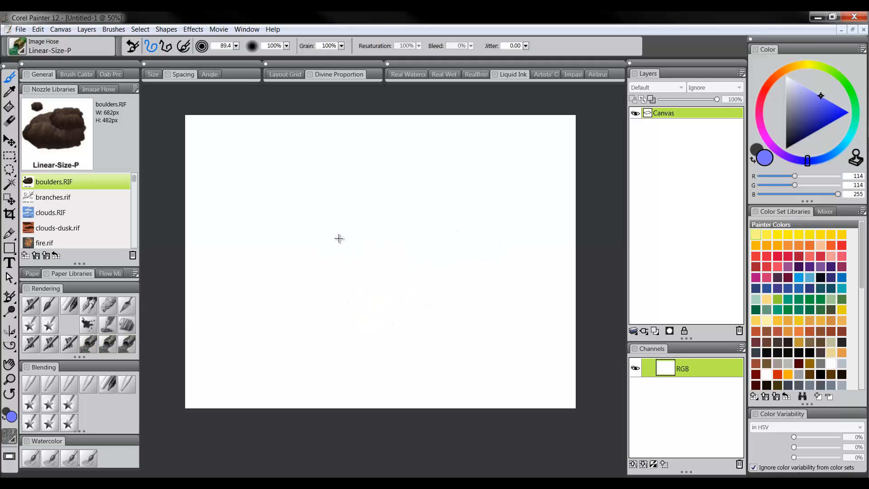
mouse_move(352, 257)
mouse_down()
mouse_move(363, 275)
mouse_move(331, 277)
mouse_move(328, 289)
mouse_move(388, 285)
mouse_move(368, 295)
mouse_move(384, 257)
mouse_move(385, 272)
mouse_move(402, 275)
mouse_move(400, 248)
mouse_move(410, 286)
mouse_up()
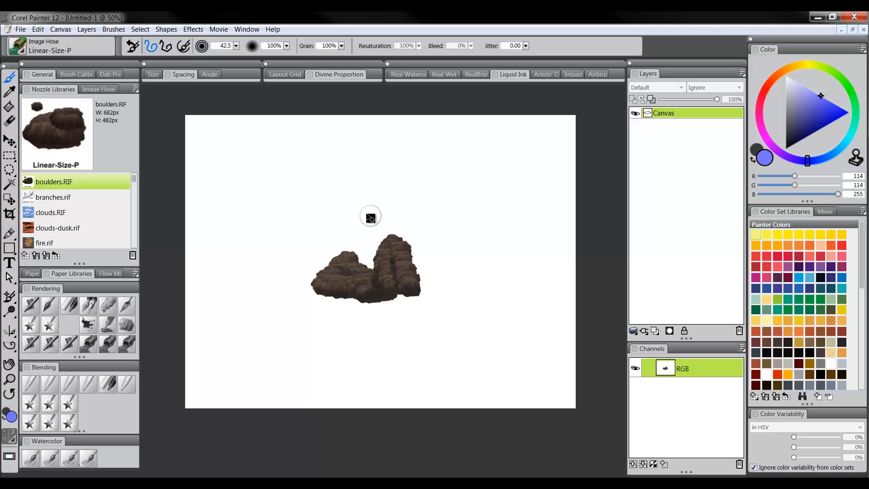
key(ctrl+z)
Test the boulders nozzle at brush size 128.1 with one upward and one downward vertical stroke, and undo both.
drag(360, 335, 357, 168)
mouse_move(440, 177)
mouse_down()
mouse_move(454, 194)
mouse_move(460, 335)
mouse_up()
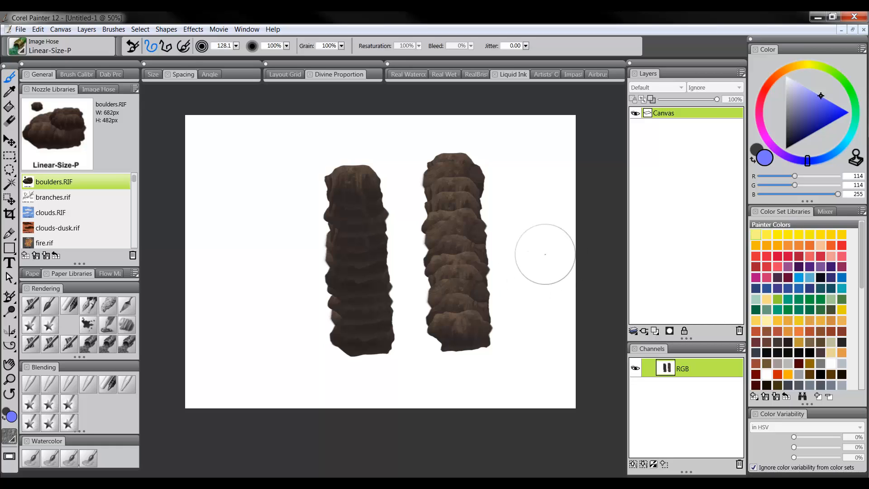
key(ctrl+z)
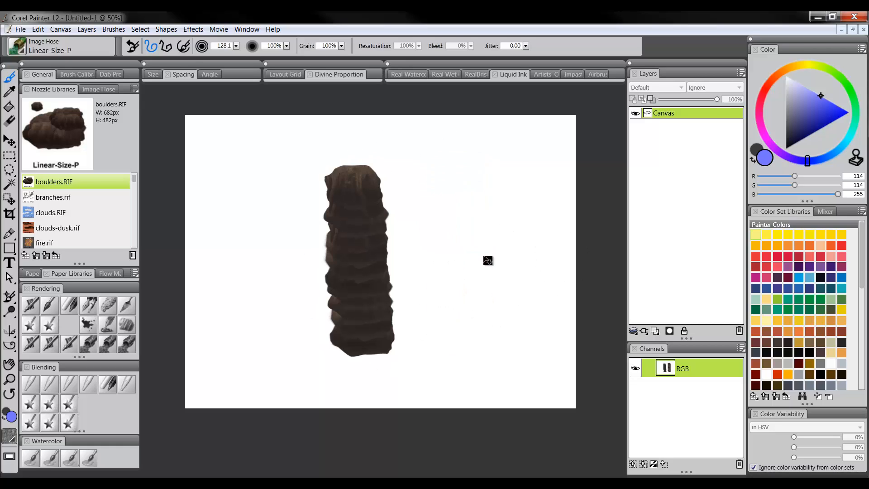
key(ctrl+z)
Paint a tall arch of boulders on the canvas with the Image Hose at brush size 68.3.
mouse_move(269, 333)
mouse_down()
mouse_move(267, 258)
mouse_move(281, 218)
mouse_move(311, 189)
mouse_move(361, 203)
mouse_move(398, 276)
mouse_move(410, 346)
mouse_up()
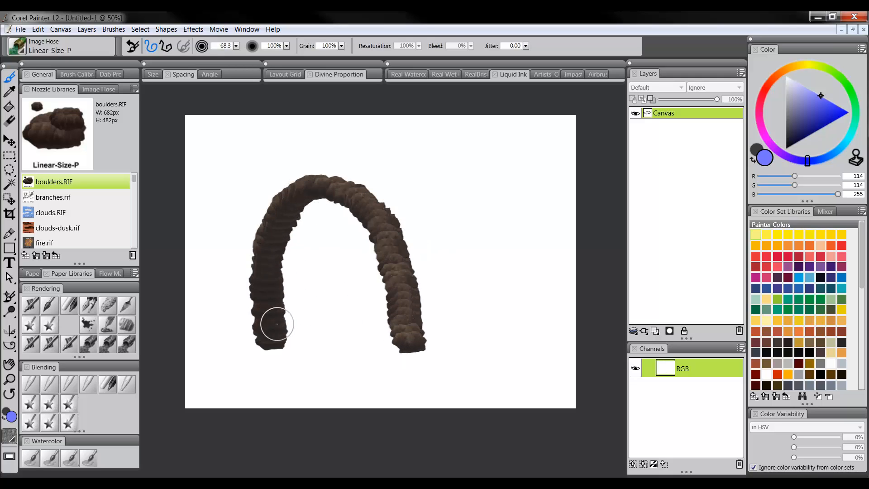
Thicken both legs and the top of the boulder arch with more Image Hose strokes at brush size 68.3.
mouse_move(269, 335)
mouse_down()
mouse_move(270, 225)
mouse_move(268, 341)
mouse_move(271, 227)
mouse_move(288, 210)
mouse_move(269, 256)
mouse_move(309, 188)
mouse_move(343, 192)
mouse_move(320, 183)
mouse_move(375, 203)
mouse_move(411, 324)
mouse_up()
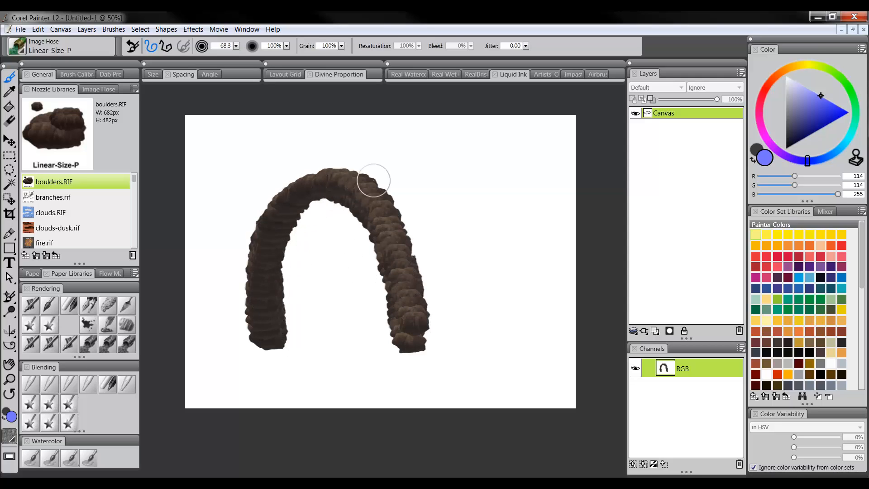
mouse_move(412, 326)
mouse_down()
mouse_move(431, 316)
mouse_move(426, 339)
mouse_move(430, 332)
mouse_move(408, 324)
mouse_move(424, 337)
mouse_move(430, 309)
mouse_move(405, 322)
mouse_move(418, 338)
mouse_move(420, 312)
mouse_up()
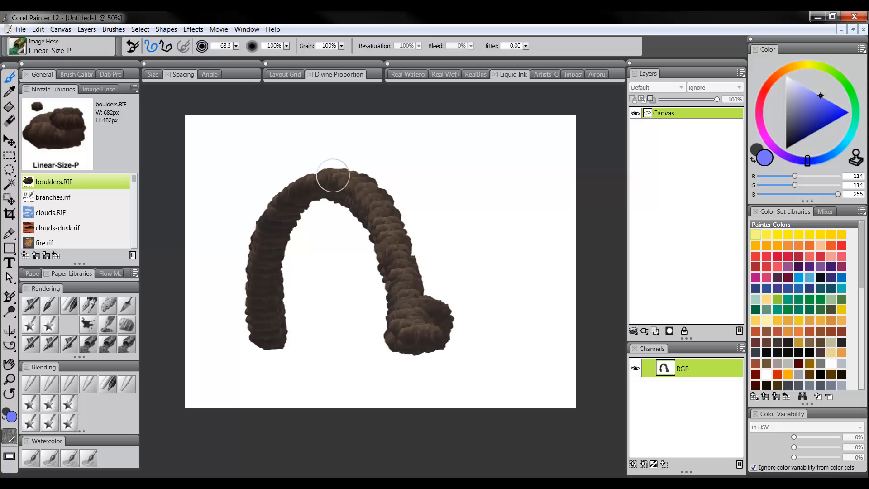
mouse_move(333, 175)
mouse_down()
mouse_move(381, 191)
mouse_move(390, 210)
mouse_move(387, 193)
mouse_move(384, 211)
mouse_move(414, 237)
mouse_move(408, 214)
mouse_move(412, 243)
mouse_move(401, 257)
mouse_move(435, 260)
mouse_move(415, 294)
mouse_move(444, 302)
mouse_move(432, 333)
mouse_up()
mouse_move(262, 349)
mouse_down()
mouse_move(272, 327)
mouse_move(261, 330)
mouse_move(272, 294)
mouse_move(269, 242)
mouse_move(259, 251)
mouse_move(292, 196)
mouse_move(319, 183)
mouse_up()
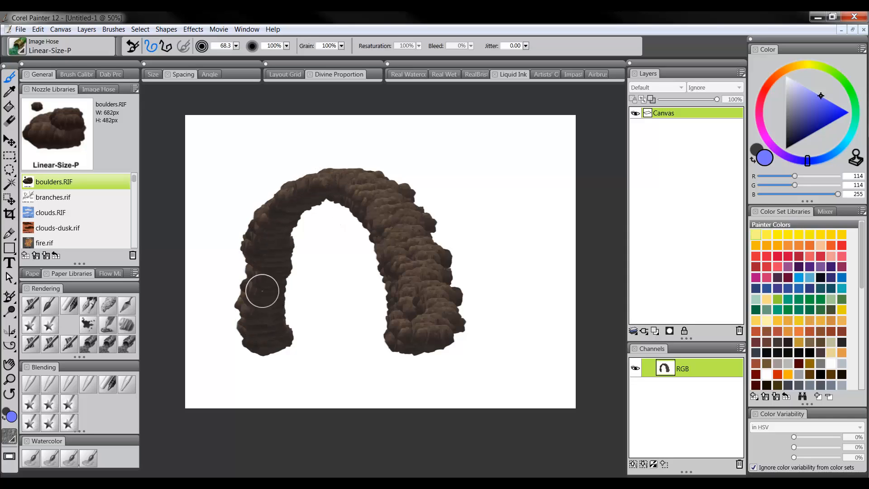
mouse_move(262, 291)
mouse_down()
mouse_move(247, 339)
mouse_move(233, 342)
mouse_move(272, 214)
mouse_move(309, 189)
mouse_move(360, 194)
mouse_move(366, 179)
mouse_move(387, 195)
mouse_move(403, 237)
mouse_move(406, 329)
mouse_move(421, 336)
mouse_move(461, 313)
mouse_move(432, 337)
mouse_move(424, 335)
mouse_move(436, 315)
mouse_move(432, 299)
mouse_move(395, 303)
mouse_move(423, 257)
mouse_move(402, 255)
mouse_move(413, 222)
mouse_up()
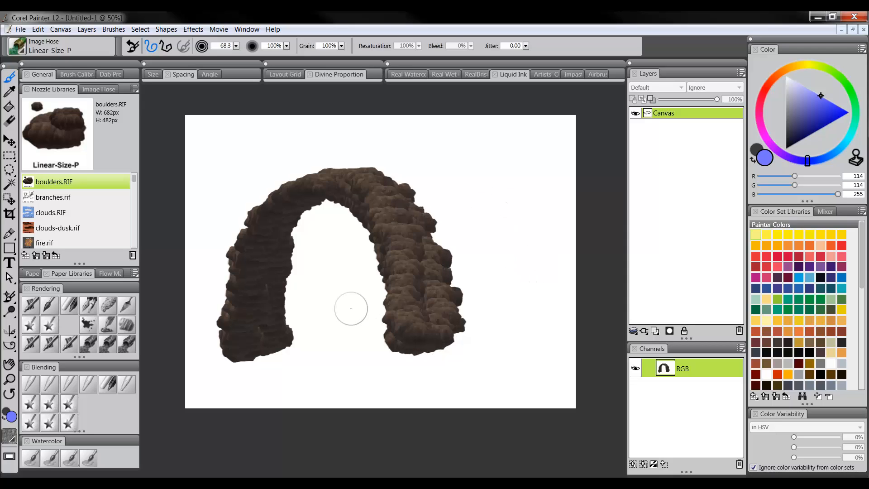
mouse_move(260, 246)
mouse_down()
mouse_move(244, 259)
mouse_move(278, 271)
mouse_move(237, 316)
mouse_move(271, 330)
mouse_up()
Paint a tall boulder pile beside the arch with an extended base, plus a few small scattered boulders in front.
drag(502, 298, 521, 334)
mouse_move(520, 285)
mouse_down()
mouse_move(522, 327)
mouse_move(525, 274)
mouse_move(519, 281)
mouse_up()
mouse_move(507, 296)
mouse_down()
mouse_move(516, 306)
mouse_move(516, 297)
mouse_move(514, 344)
mouse_move(507, 282)
mouse_move(546, 284)
mouse_move(487, 351)
mouse_move(527, 368)
mouse_move(457, 378)
mouse_move(524, 375)
mouse_move(432, 385)
mouse_up()
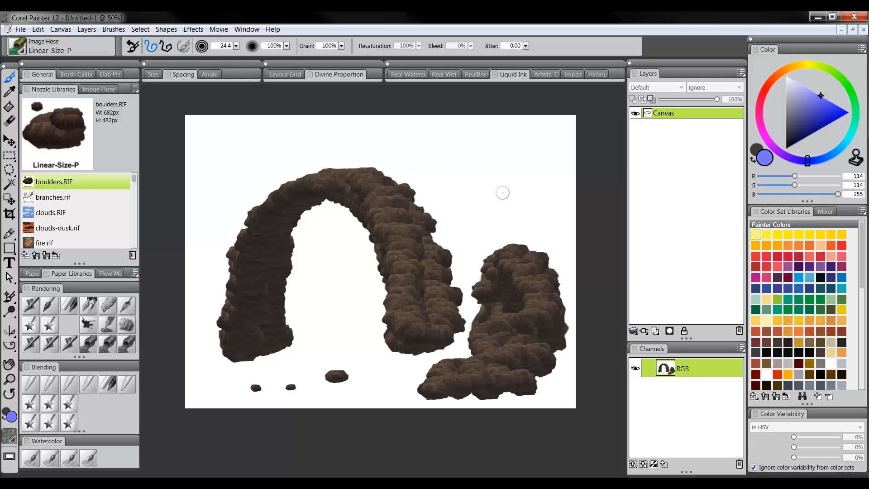
Blend the boulder texture on the pile and arch with the Coarse Oily Blender at brush size 19.8.
click(48, 384)
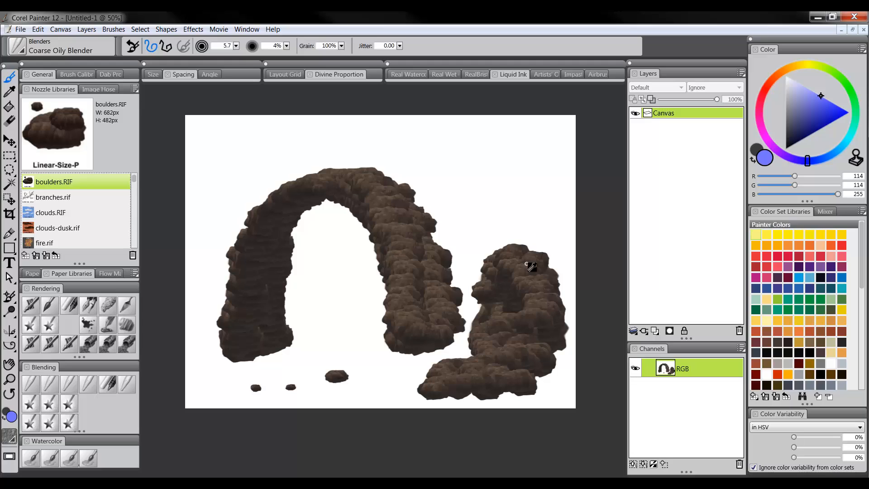
drag(527, 264, 530, 270)
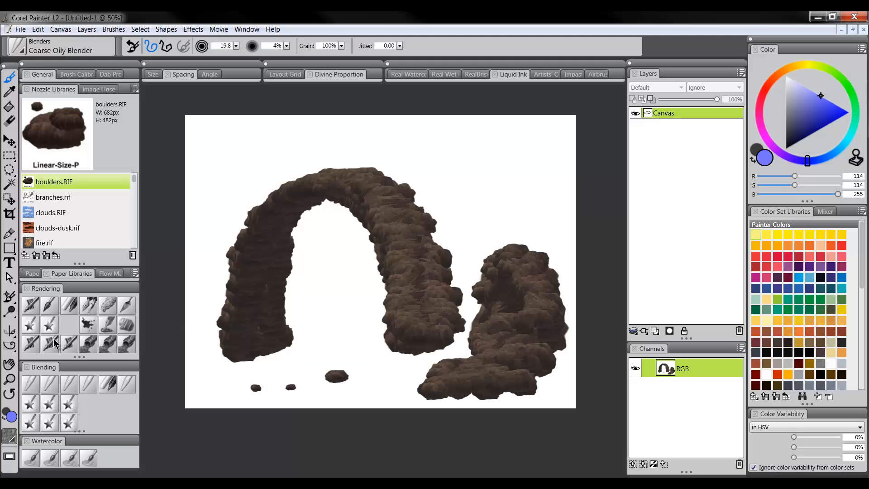
Push the boulder pile's top upward into a peak with the F-X Distorto brush at size 133.1.
click(30, 407)
key(bracketright)
key(bracketright)
key(bracketright)
key(bracketright)
key(bracketright)
key(bracketright)
key(bracketright)
drag(513, 248, 520, 226)
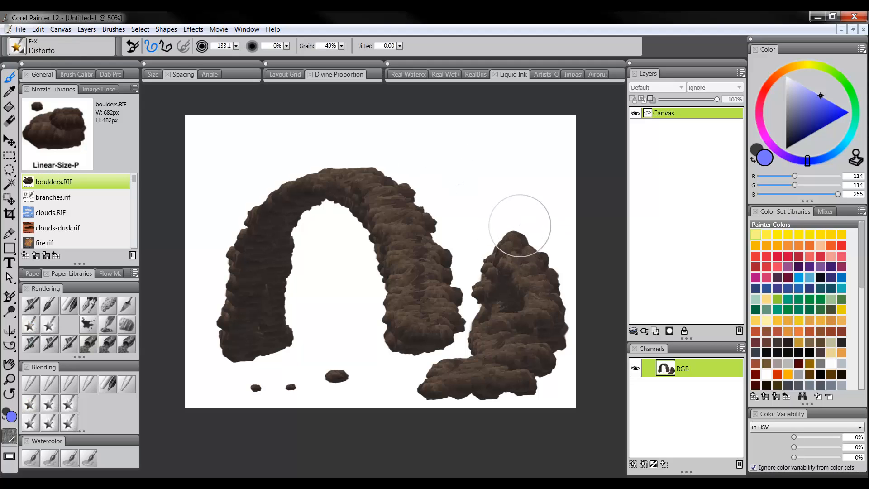
drag(550, 262, 549, 242)
Reshape the arch's edges and the lower edge of the boulder pile with the Distorto brush.
mouse_move(457, 204)
mouse_down()
mouse_move(433, 212)
mouse_move(436, 191)
mouse_move(413, 190)
mouse_move(404, 169)
mouse_move(359, 159)
mouse_move(311, 163)
mouse_move(271, 183)
mouse_move(246, 210)
mouse_up()
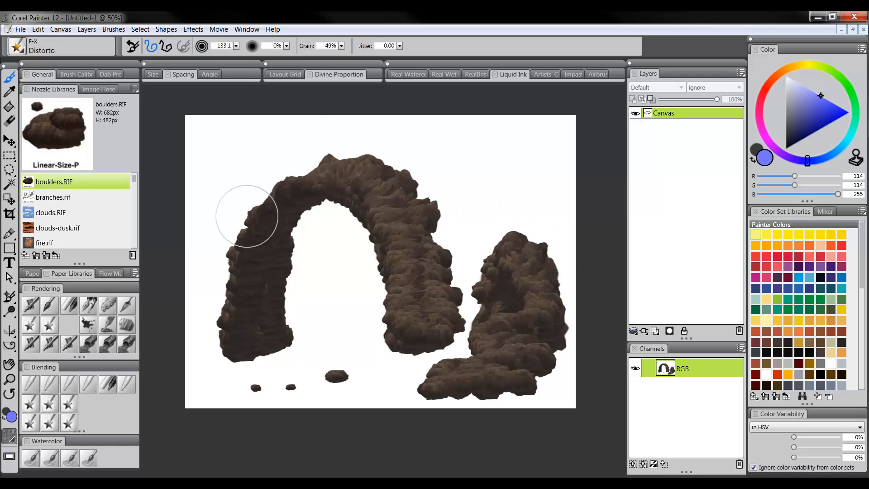
mouse_move(423, 273)
mouse_down()
mouse_move(344, 267)
mouse_move(391, 325)
mouse_up()
drag(413, 394, 427, 392)
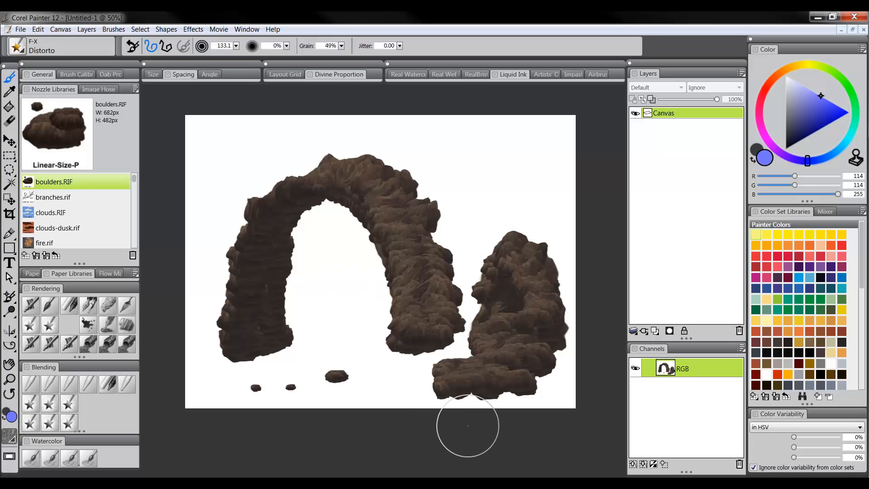
mouse_move(467, 427)
mouse_down()
mouse_move(476, 410)
mouse_move(433, 423)
mouse_move(454, 402)
mouse_move(499, 411)
mouse_move(514, 396)
mouse_up()
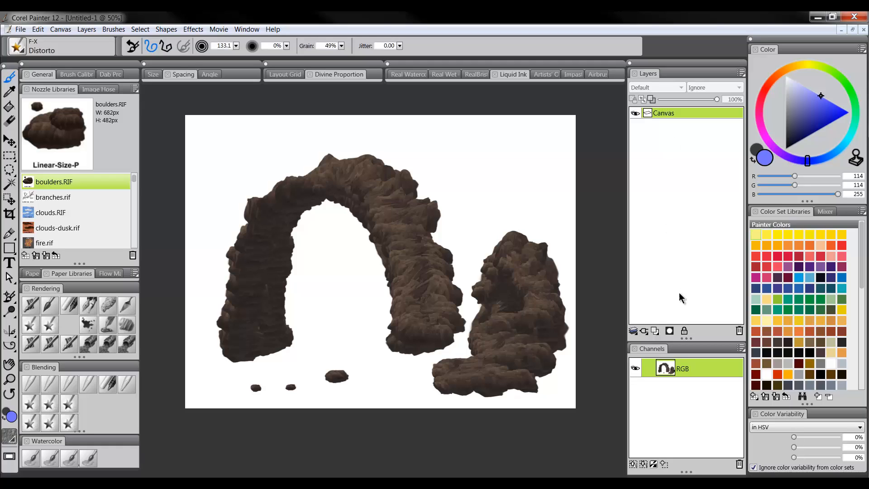
Clear the canvas, and paint a large boulder mound on a new layer with the Image Hose at brush size 138.2.
key(Delete)
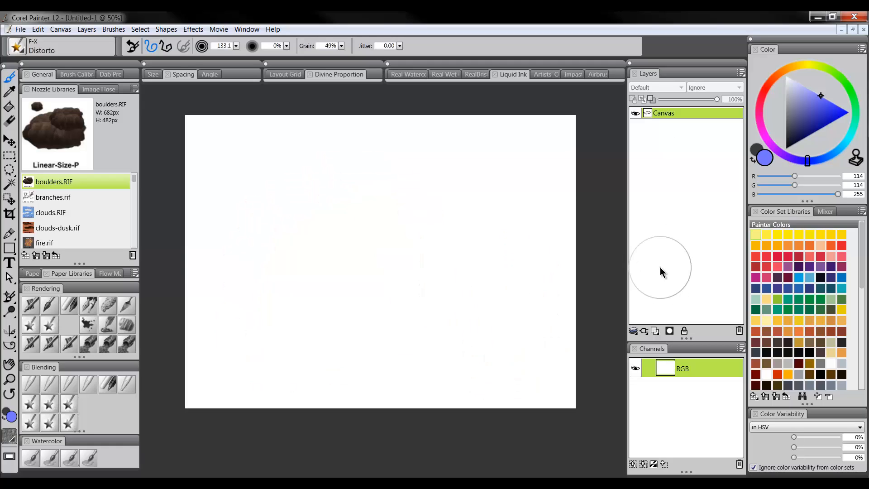
click(657, 330)
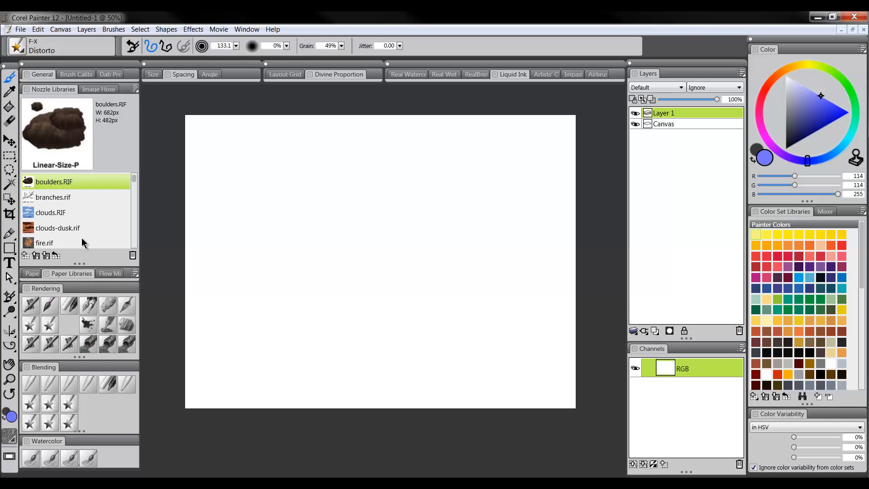
click(93, 345)
mouse_move(391, 228)
mouse_down()
mouse_move(393, 258)
mouse_move(385, 271)
mouse_move(360, 253)
mouse_move(325, 259)
mouse_move(376, 284)
mouse_move(431, 282)
mouse_move(448, 261)
mouse_move(440, 290)
mouse_move(313, 298)
mouse_up()
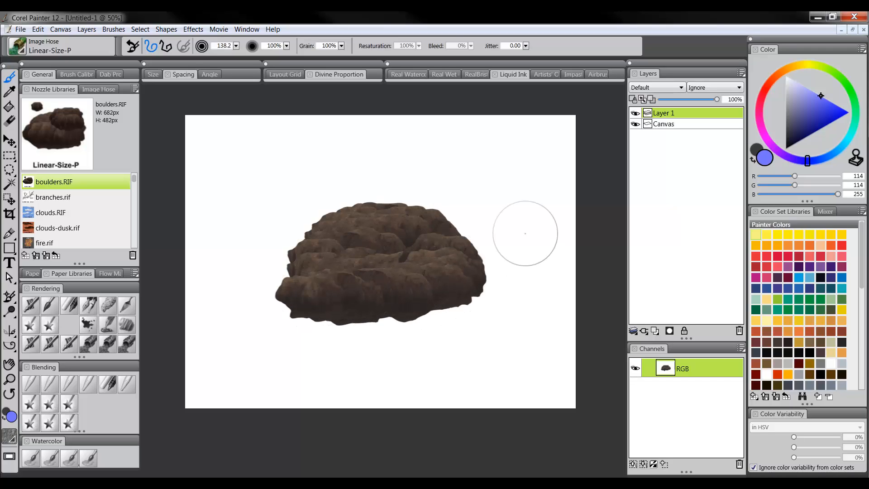
Select the content of Layer 1, and add a new layer above it in Multiply mode.
right_click(654, 112)
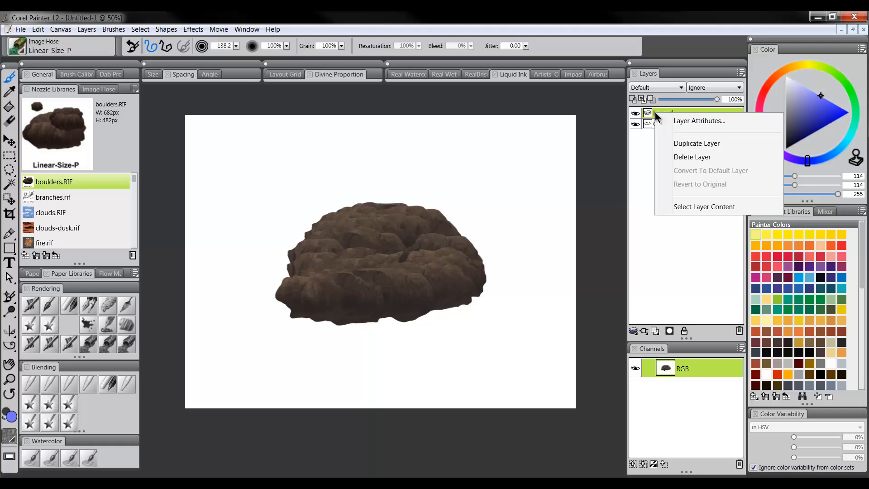
click(703, 205)
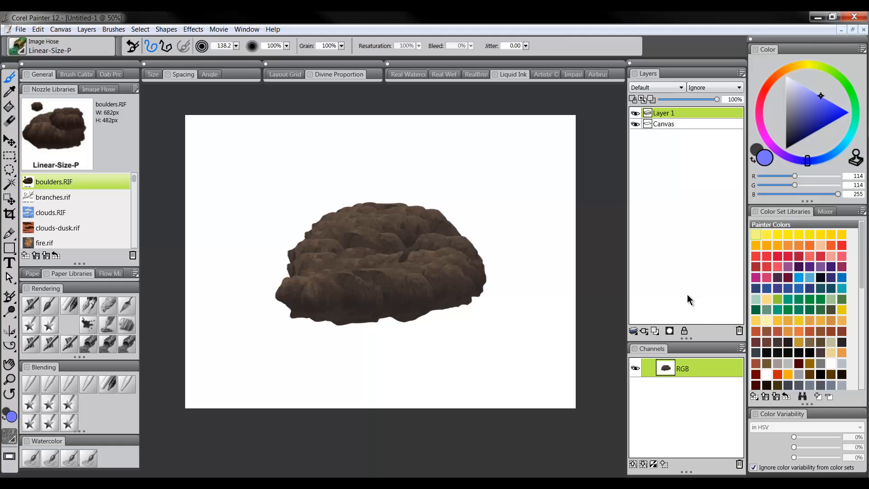
click(655, 331)
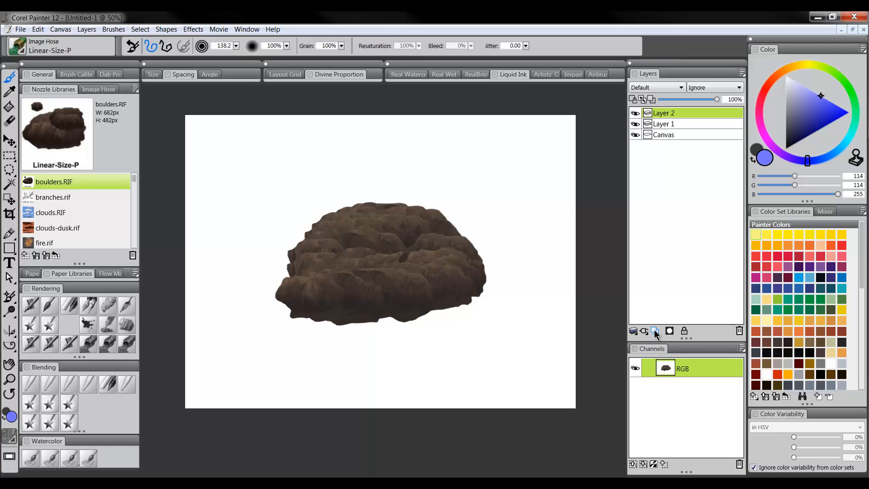
click(656, 86)
click(654, 172)
Tint the boulders red (RGB 216, 74, 64) on Layer 2 with the Digital Airbrush, and set the layer's opacity to 77%.
click(777, 77)
drag(803, 98, 818, 110)
click(767, 85)
click(824, 110)
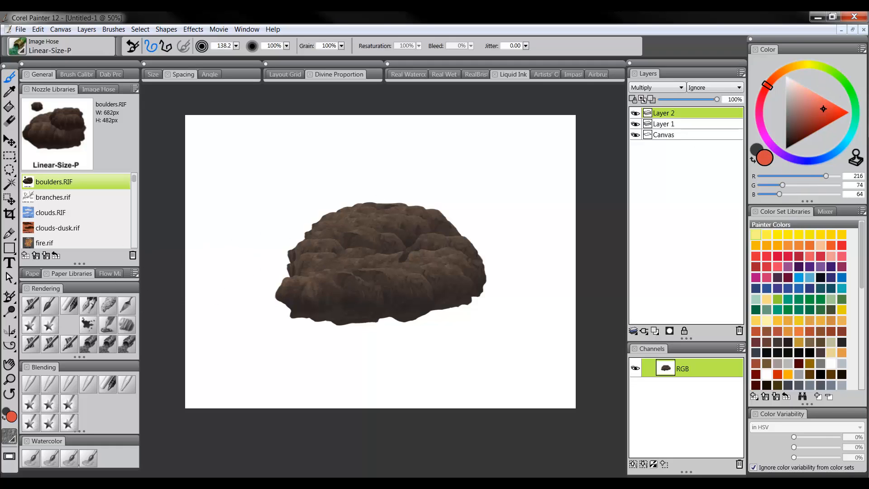
click(29, 310)
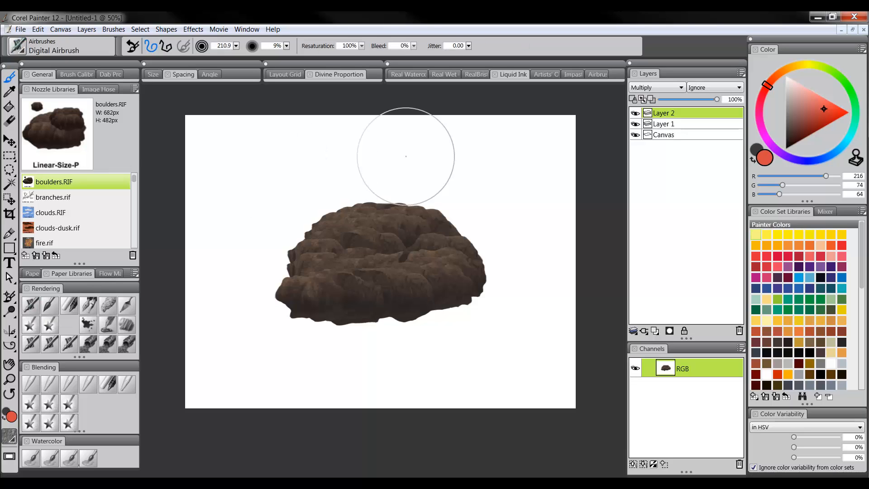
mouse_move(359, 194)
mouse_down()
mouse_move(388, 214)
mouse_move(365, 211)
mouse_move(395, 224)
mouse_move(358, 258)
mouse_move(323, 274)
mouse_move(418, 291)
mouse_move(386, 272)
mouse_move(427, 267)
mouse_move(459, 212)
mouse_move(425, 213)
mouse_move(475, 267)
mouse_move(398, 225)
mouse_up()
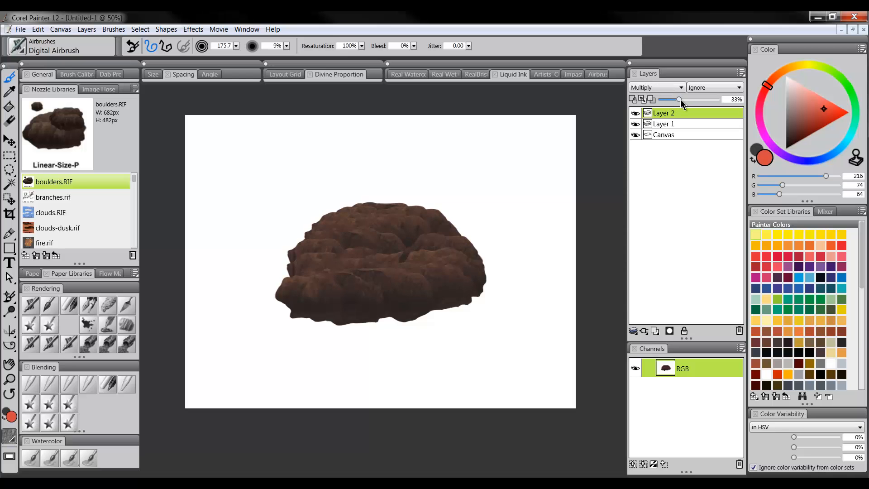
drag(681, 101, 705, 102)
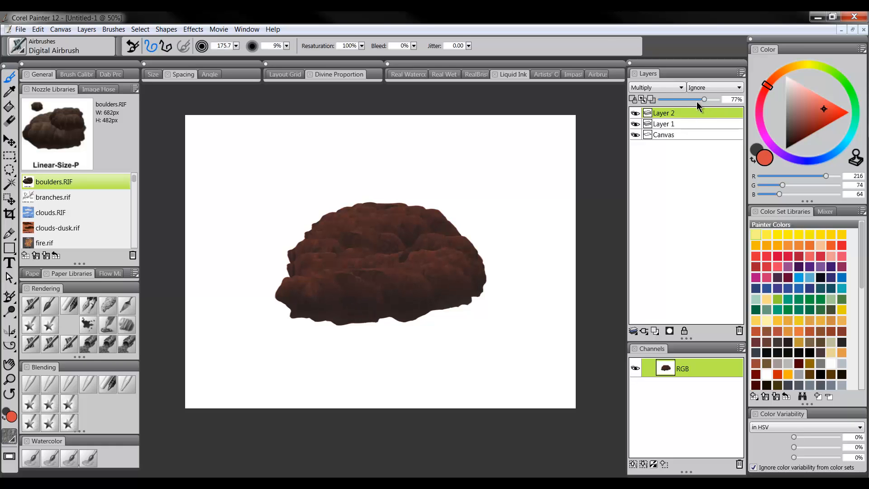
Tint the boulders yellow (RGB 217, 207, 63) on Layer 2, and delete that layer.
click(806, 65)
mouse_move(456, 204)
mouse_down()
mouse_move(399, 222)
mouse_move(365, 213)
mouse_move(423, 231)
mouse_move(340, 245)
mouse_move(360, 275)
mouse_move(320, 301)
mouse_move(387, 304)
mouse_move(305, 321)
mouse_move(477, 268)
mouse_move(420, 224)
mouse_move(315, 220)
mouse_move(333, 222)
mouse_move(390, 284)
mouse_up()
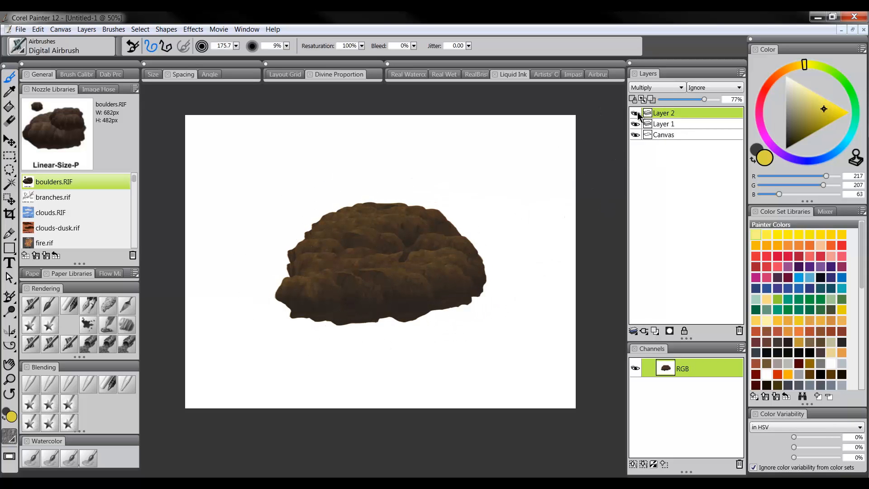
click(739, 331)
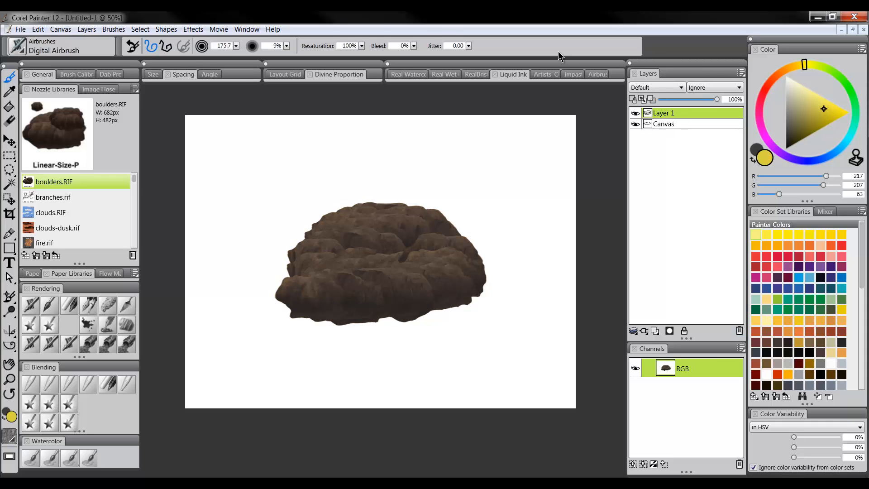
Try a saturation change on the boulders with the Adjust Colors effect, and close its dialog.
click(193, 29)
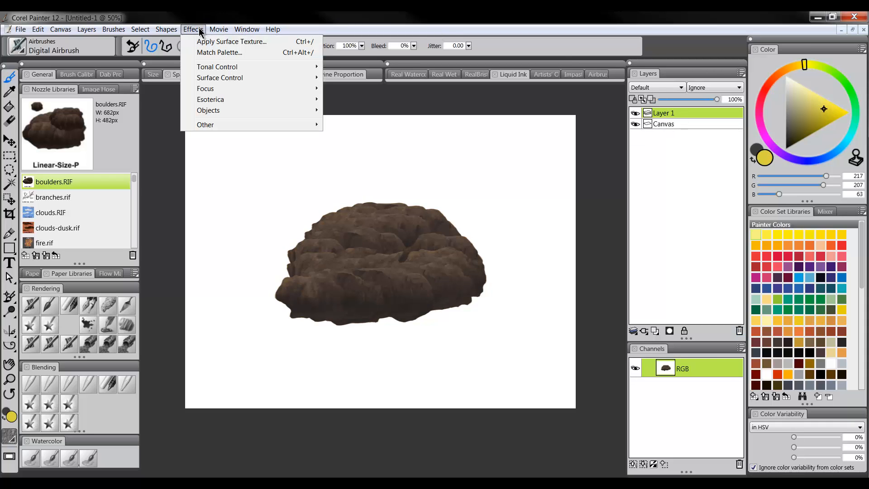
mouse_move(208, 69)
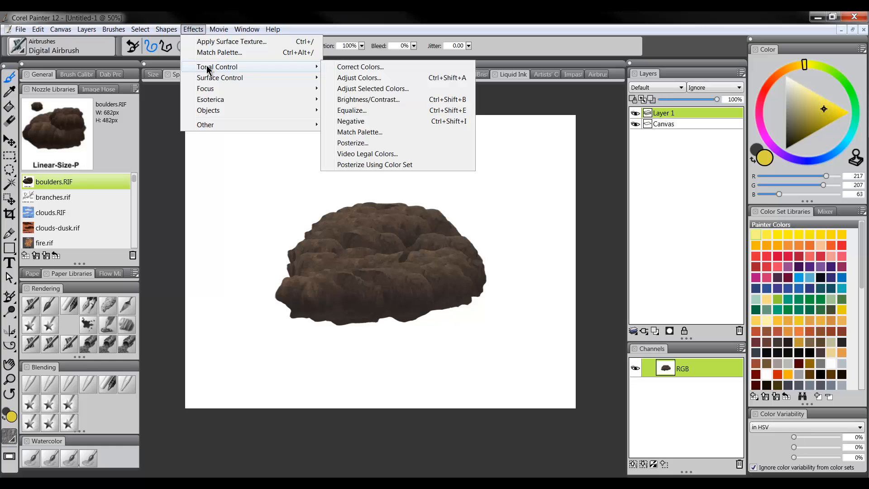
click(346, 79)
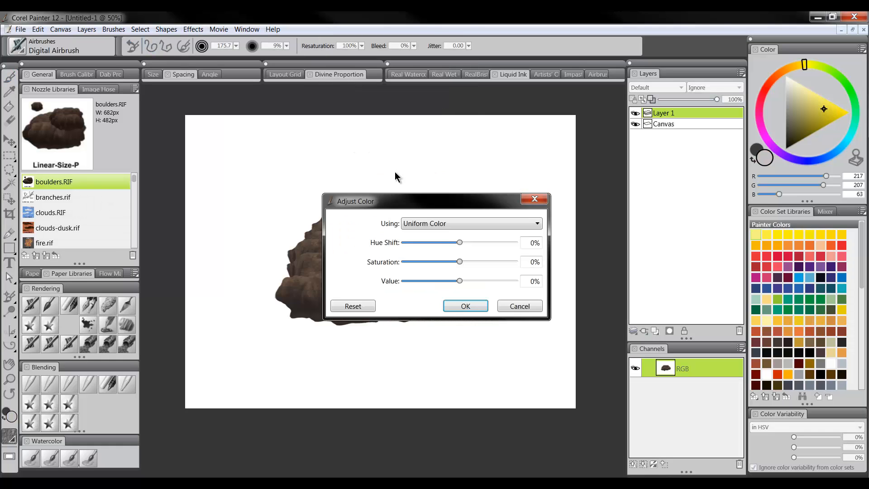
drag(450, 262, 389, 258)
drag(422, 211, 612, 245)
click(649, 338)
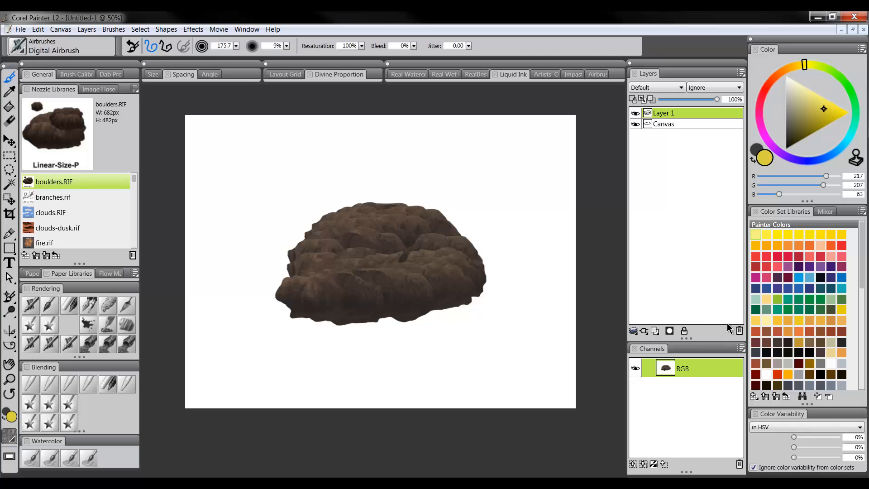
Delete the boulder layer, and set up the branches.rif nozzle with the Linear-Size-P Angle-D Image Hose on a new layer.
click(738, 330)
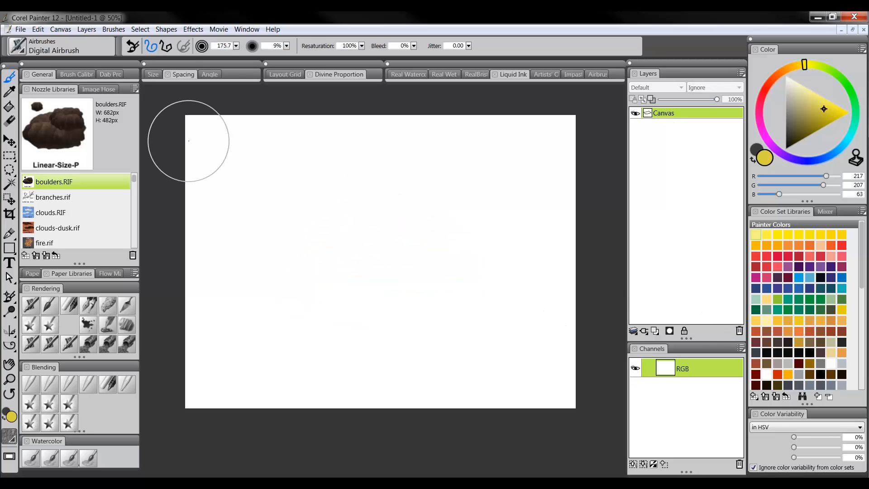
click(64, 197)
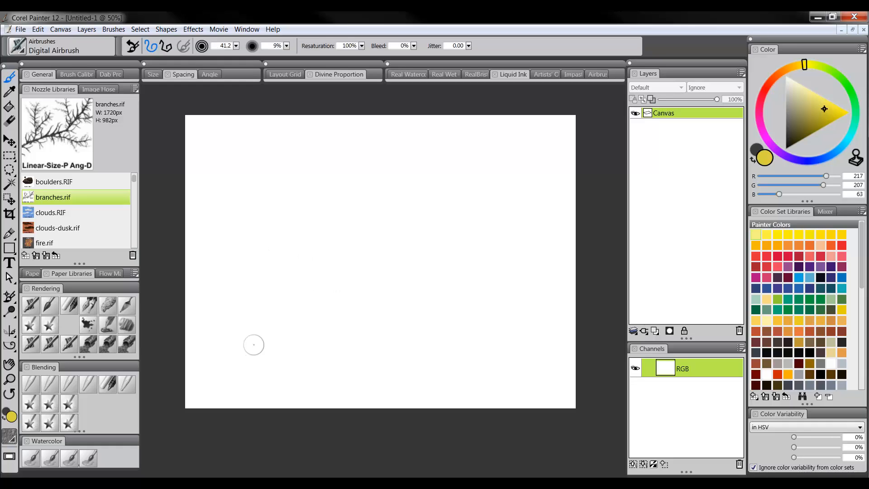
click(127, 346)
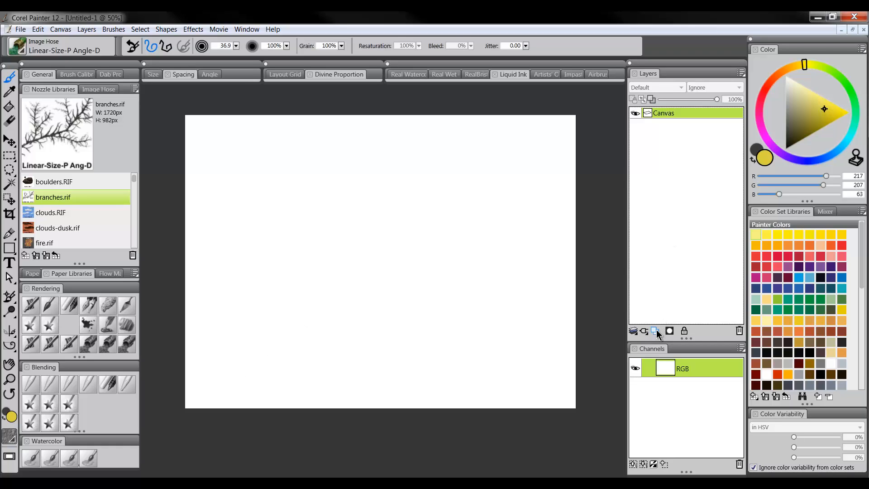
click(655, 331)
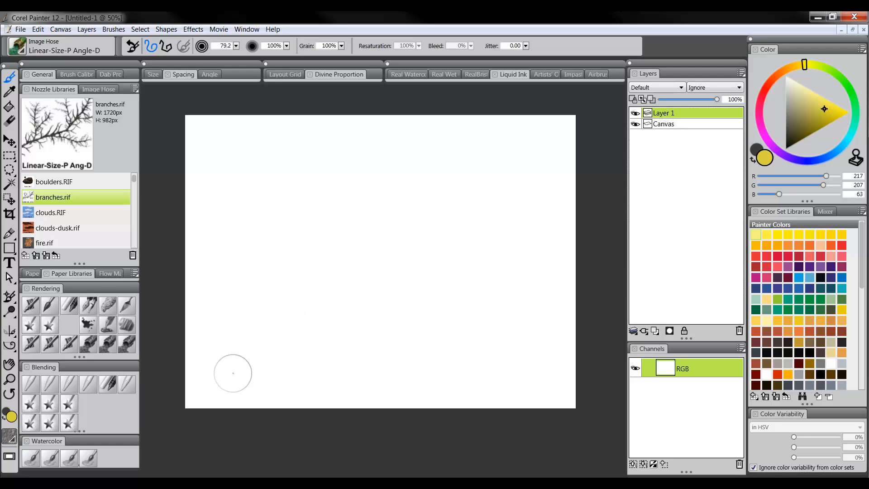
Paint a diagonal branch rising from the lower-left part of the canvas to its middle on Layer 1, redoing unsatisfactory strokes.
drag(233, 373, 273, 329)
key(ctrl+z)
drag(240, 372, 379, 257)
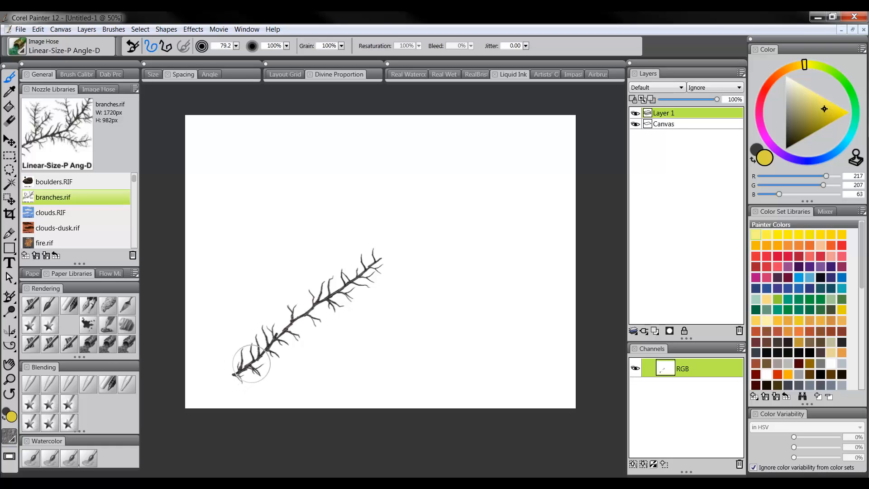
mouse_move(352, 363)
mouse_down()
mouse_move(349, 377)
mouse_move(380, 325)
mouse_move(456, 302)
mouse_up()
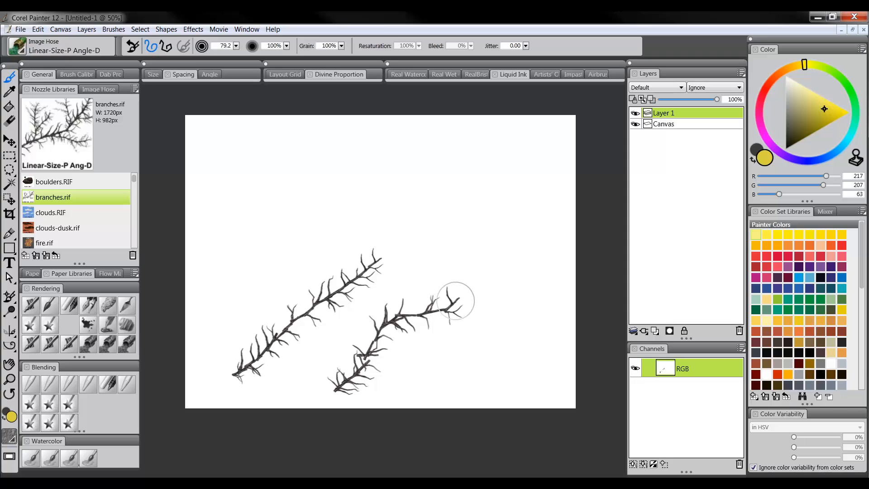
key(ctrl+z)
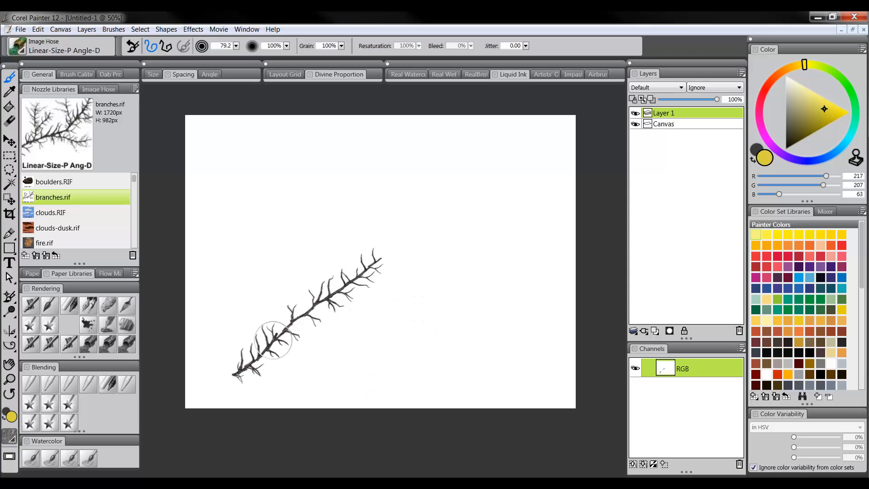
drag(267, 340, 325, 298)
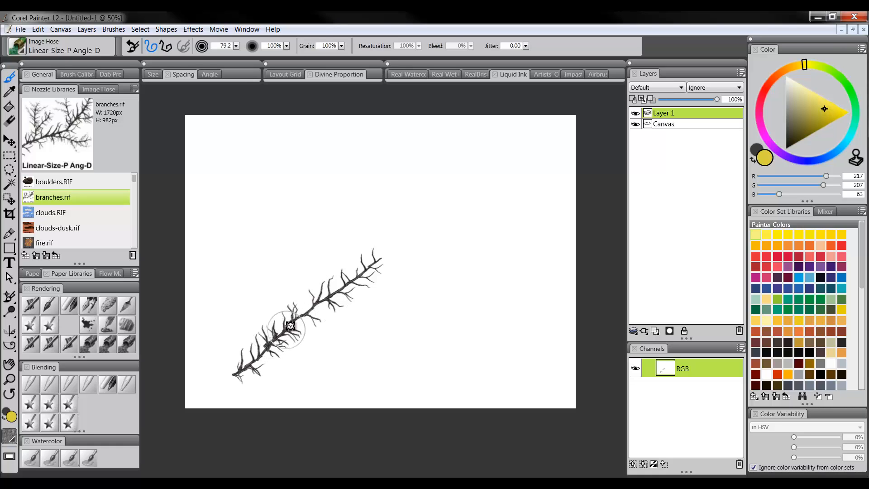
key(ctrl+z)
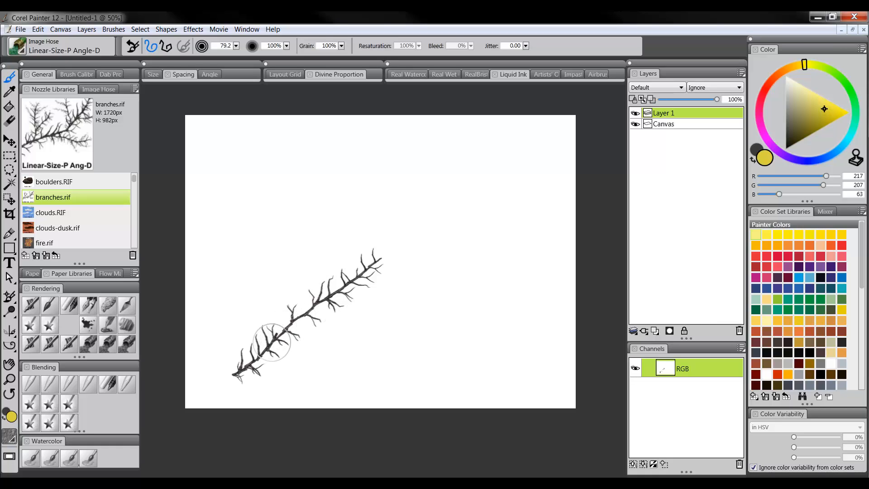
drag(272, 343, 292, 323)
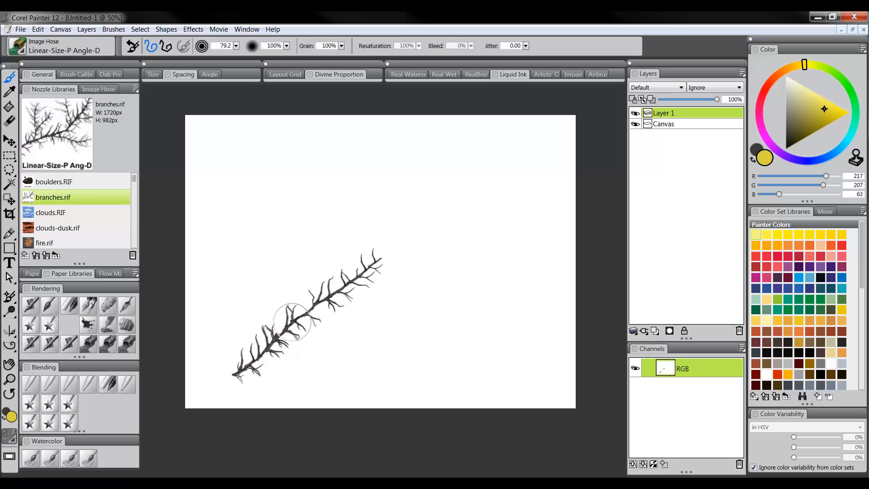
Try thinner and thicker separate branch strokes below the main branch, and undo them.
drag(360, 352, 400, 313)
click(403, 358)
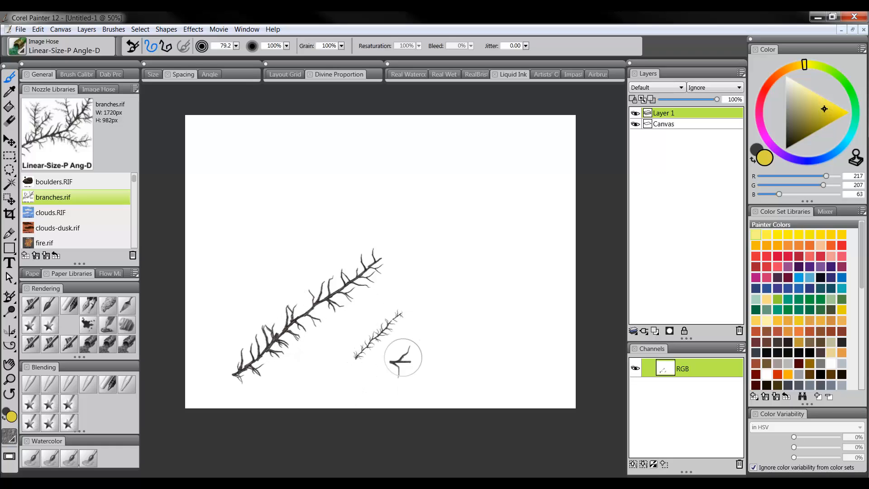
mouse_move(392, 371)
mouse_down()
mouse_move(439, 333)
mouse_move(452, 304)
mouse_up()
key(ctrl+z)
key(ctrl+z)
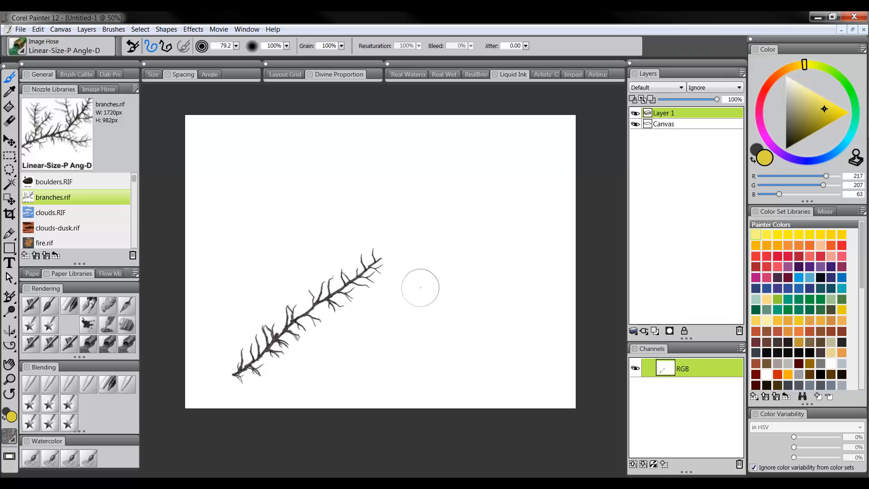
Extend the main branch's tip up and to the right, and add one offshoot from its base and another from its middle.
drag(378, 260, 426, 216)
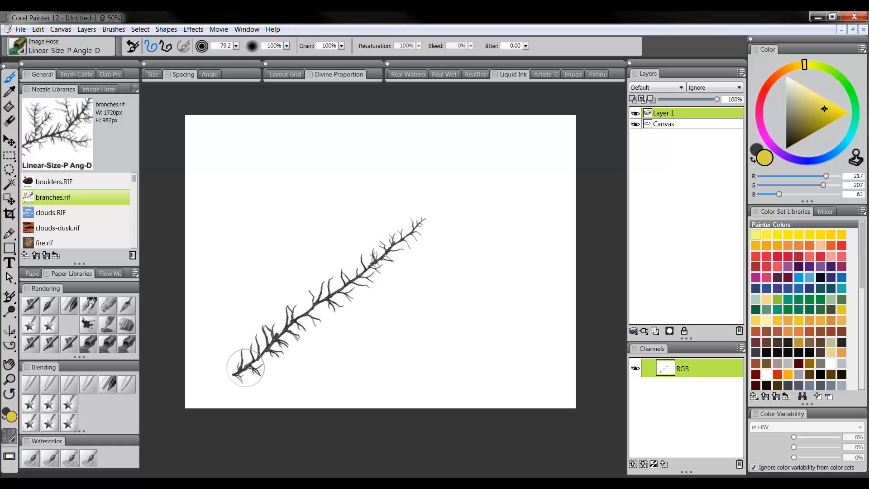
drag(245, 368, 261, 312)
key(ctrl+z)
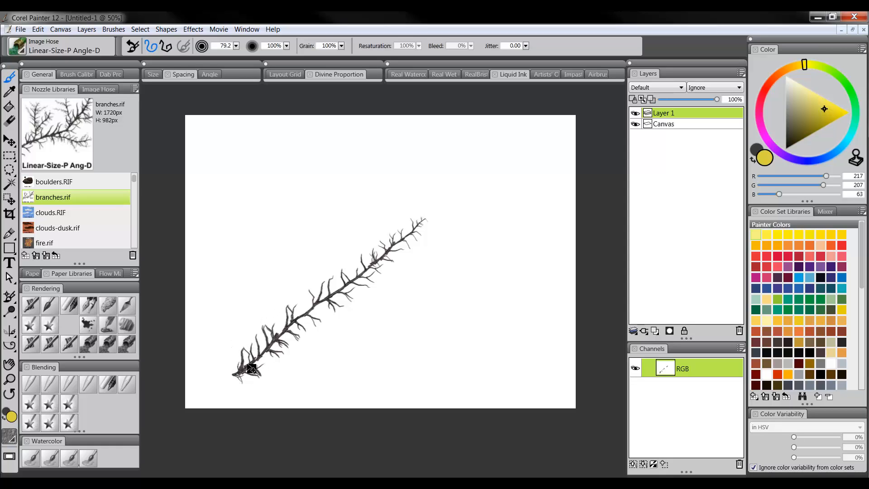
mouse_move(236, 369)
mouse_down()
mouse_move(257, 352)
mouse_move(265, 279)
mouse_move(291, 229)
mouse_up()
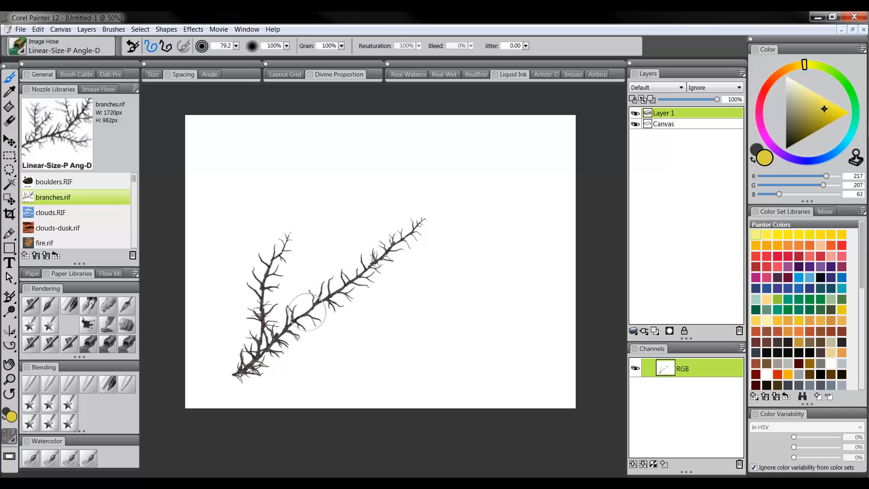
mouse_move(317, 305)
mouse_down()
mouse_move(381, 306)
mouse_move(435, 286)
mouse_move(391, 304)
mouse_move(413, 293)
mouse_up()
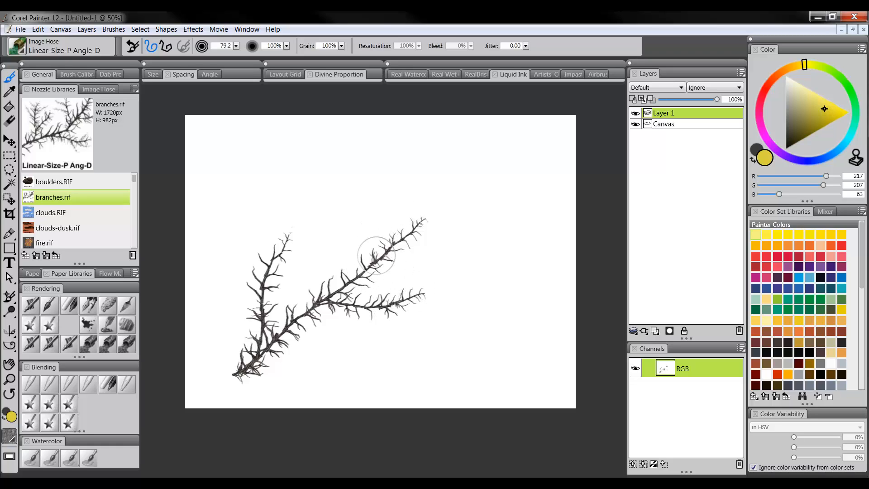
Add two small twigs near the main branch's tip and another twig to the upright offshoot at the base.
drag(366, 264, 384, 218)
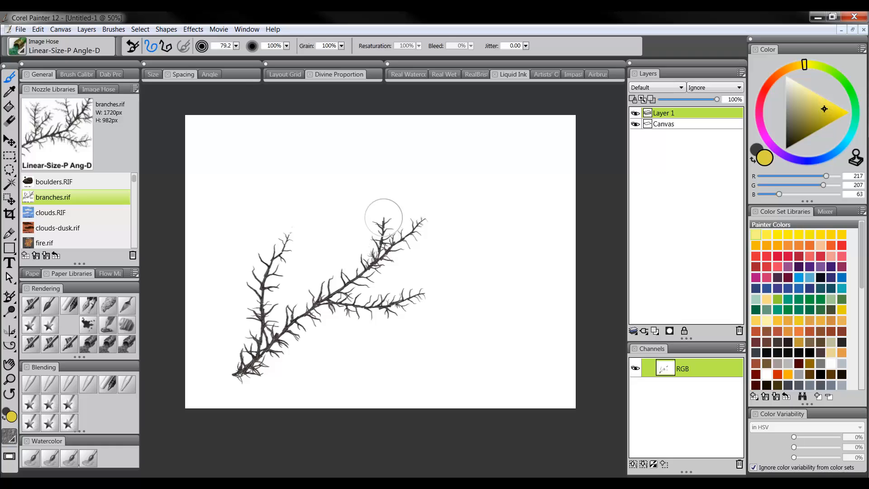
key(ctrl+z)
drag(365, 270, 388, 202)
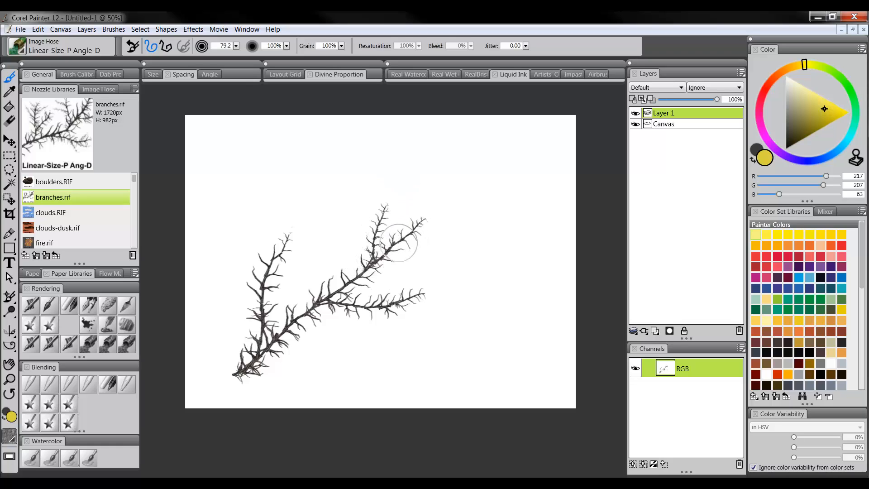
mouse_move(399, 243)
mouse_down()
mouse_move(423, 237)
mouse_move(450, 213)
mouse_up()
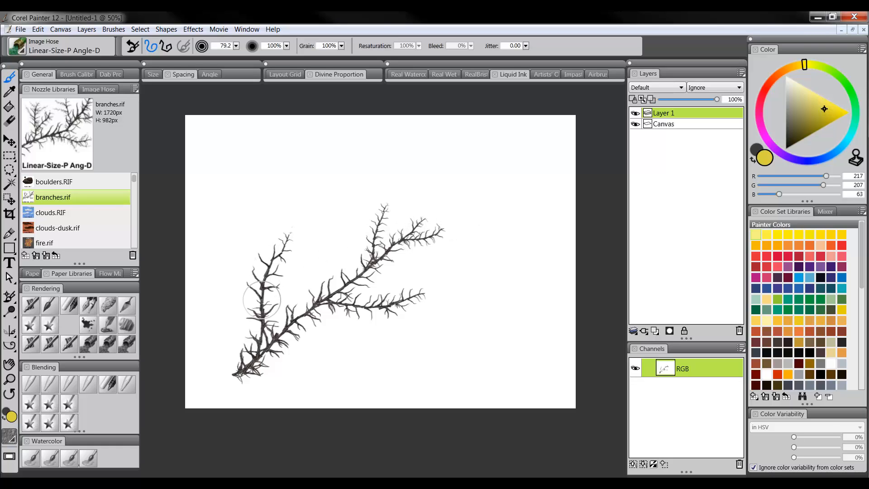
mouse_move(262, 300)
mouse_down()
mouse_move(241, 252)
mouse_move(246, 229)
mouse_up()
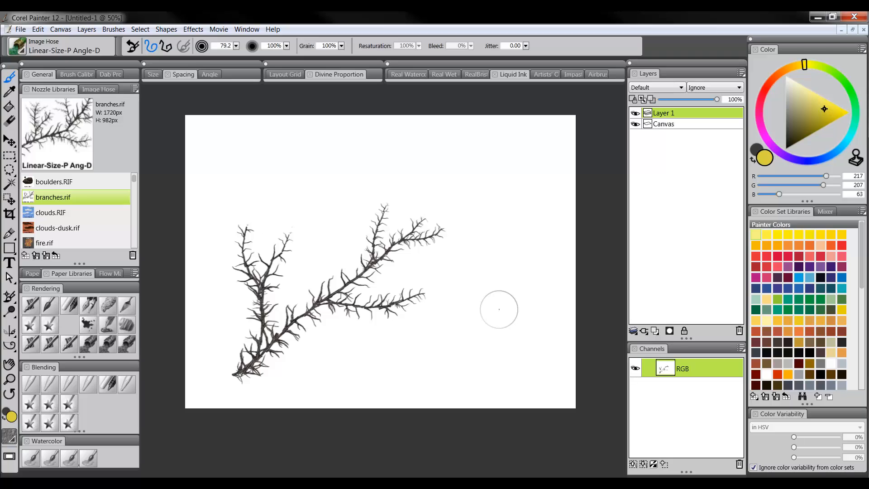
Clear all the branches from Layer 1, and remove the selection.
key(ctrl+a)
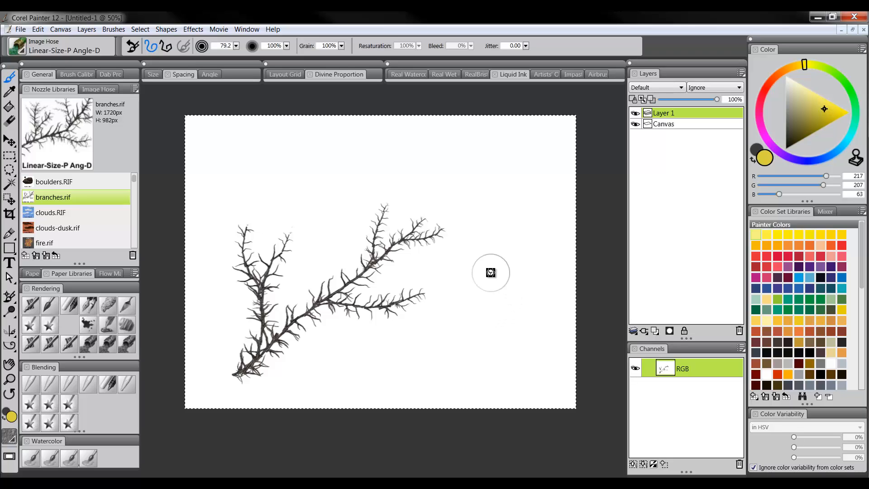
key(Delete)
key(ctrl+d)
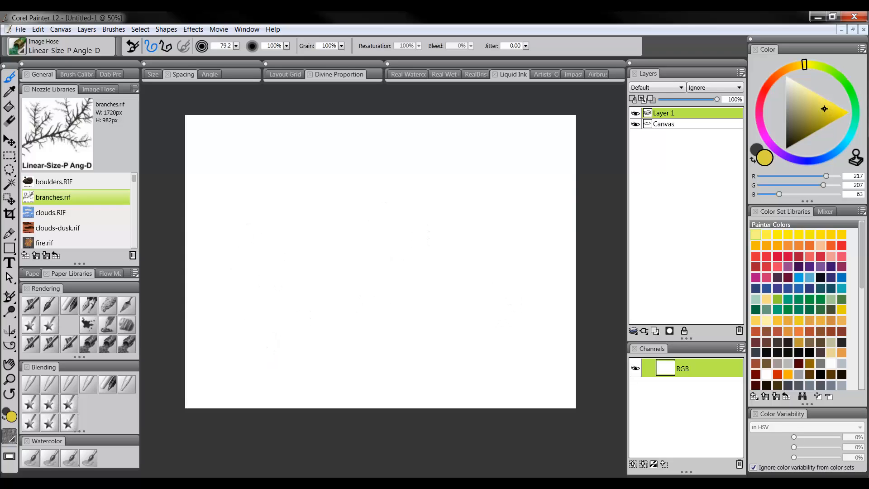
Try the clouds.RIF nozzle with the Linear-Size-P Image Hose, painting large cloud bands and a thin one at size 33.9, and undo them.
click(63, 213)
drag(425, 175, 375, 186)
key(ctrl+z)
key(ctrl+z)
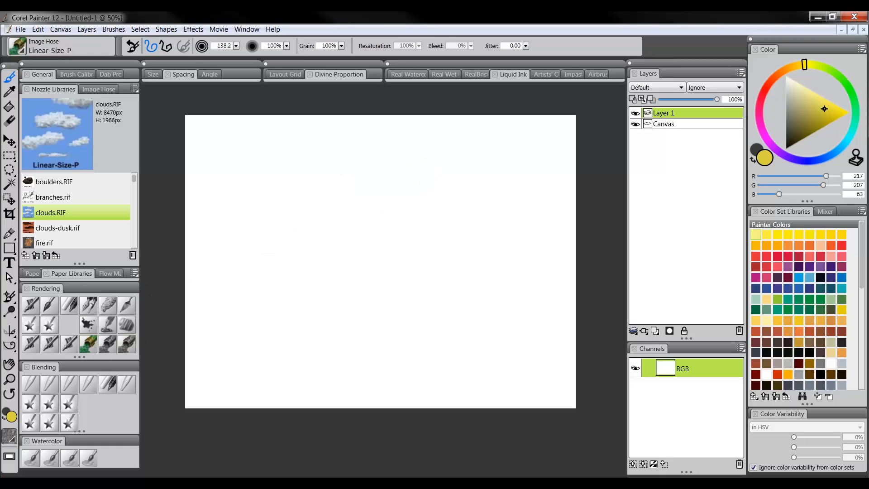
mouse_move(423, 170)
mouse_down()
mouse_move(328, 189)
mouse_move(443, 188)
mouse_move(514, 202)
mouse_move(423, 225)
mouse_move(267, 244)
mouse_up()
drag(373, 281, 516, 277)
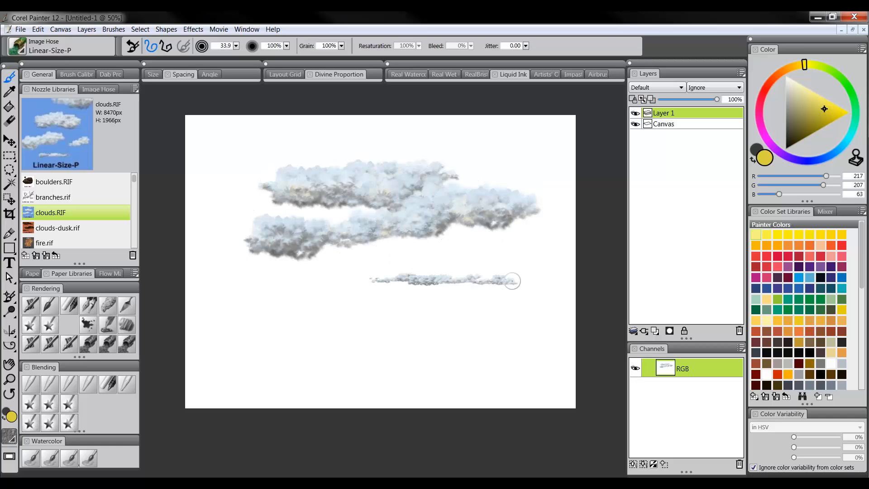
key(ctrl+z)
key(ctrl+z)
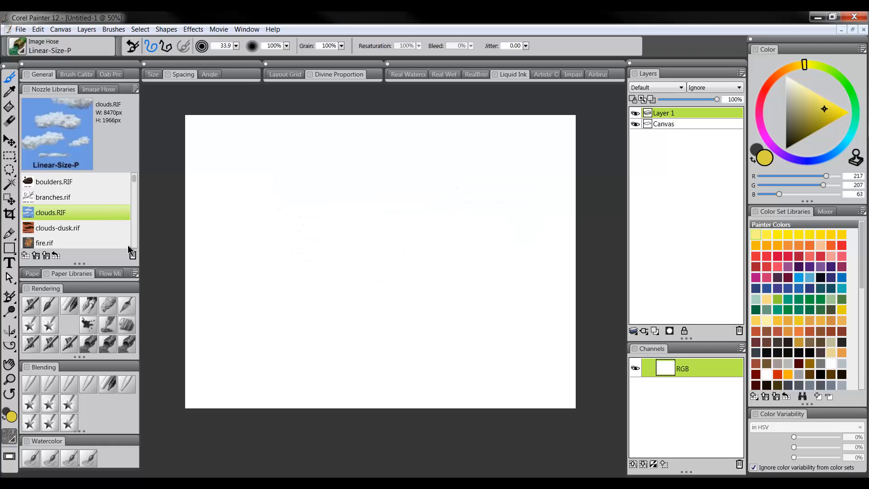
Browse the nozzles past fire.rif, try a foliage-large.RIF stroke with the Linear-Size-P Image Hose, and undo it.
scroll(130, 205, down, 2)
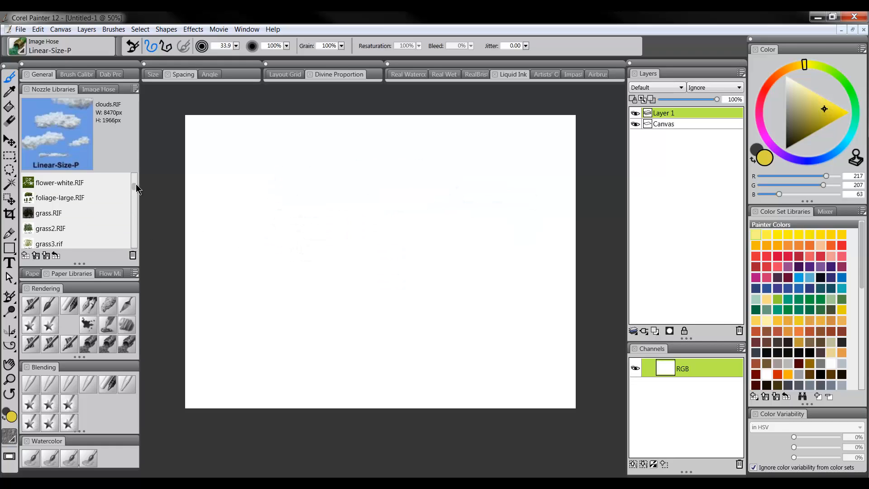
drag(137, 189, 134, 188)
click(69, 186)
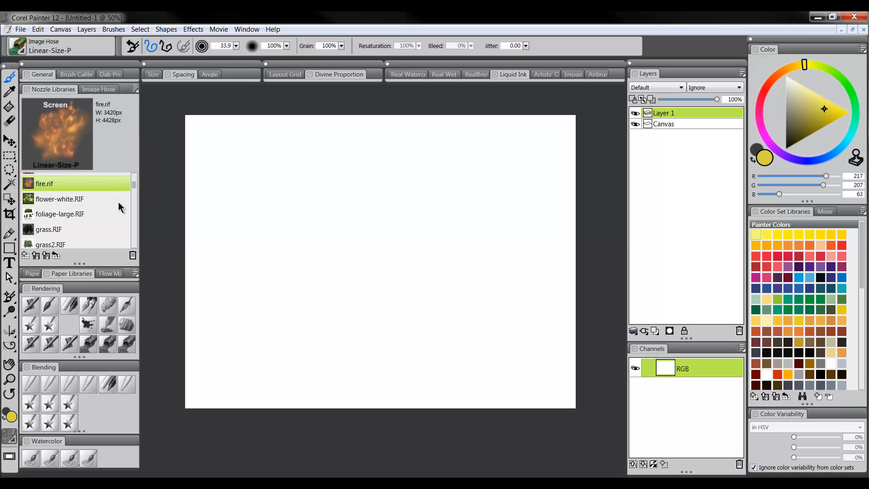
click(70, 217)
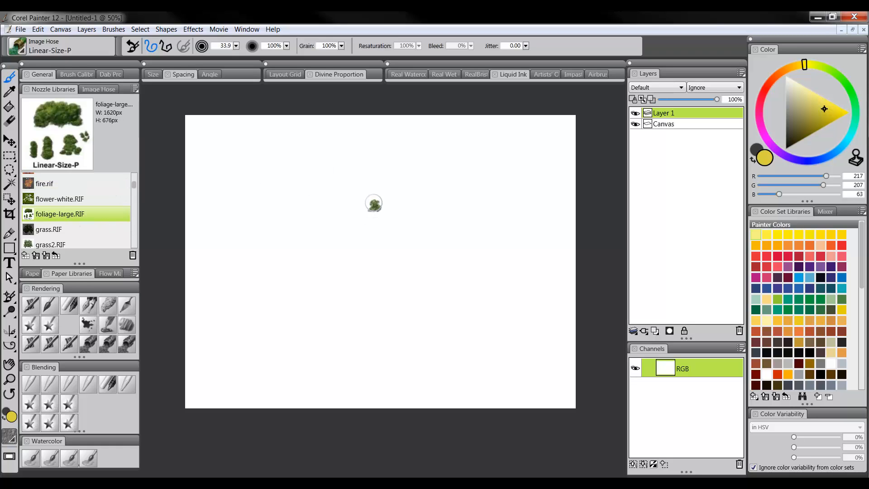
mouse_move(374, 204)
mouse_down()
mouse_move(349, 214)
mouse_move(400, 221)
mouse_move(390, 209)
mouse_move(400, 229)
mouse_move(369, 246)
mouse_move(351, 239)
mouse_move(322, 247)
mouse_move(383, 253)
mouse_up()
key(ctrl+z)
key(ctrl+z)
Try the grass2.RIF nozzle with the Linear-Size-P and Spray-Size-P Angle-W Image Hoses, undoing the grass each time.
click(108, 244)
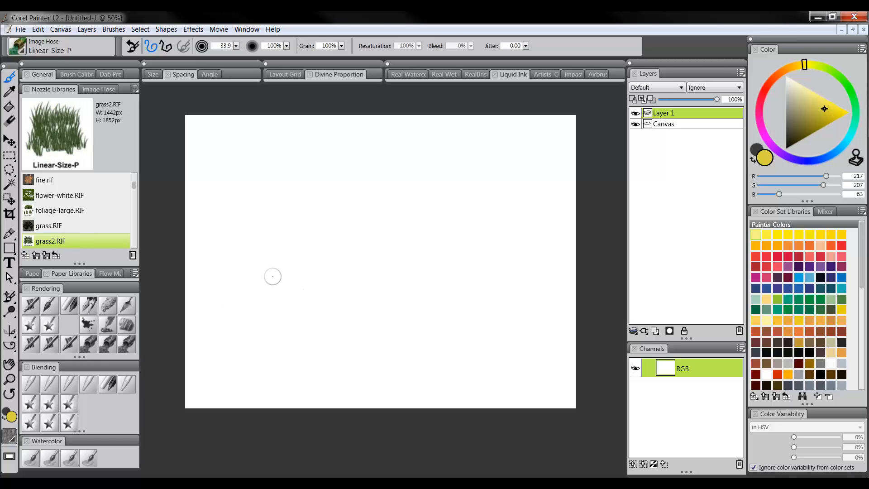
mouse_move(273, 276)
mouse_down()
mouse_move(353, 265)
mouse_move(403, 271)
mouse_move(271, 276)
mouse_move(385, 295)
mouse_move(261, 300)
mouse_move(357, 326)
mouse_up()
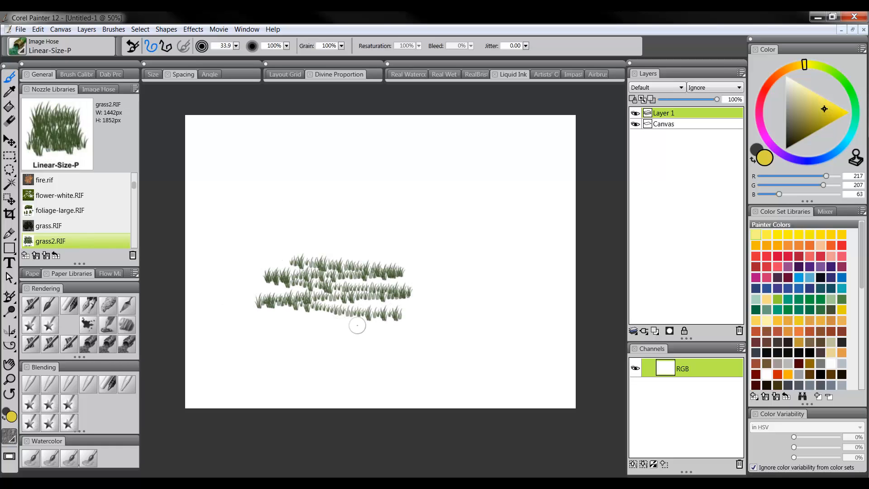
click(107, 341)
key(ctrl+z)
key(ctrl+z)
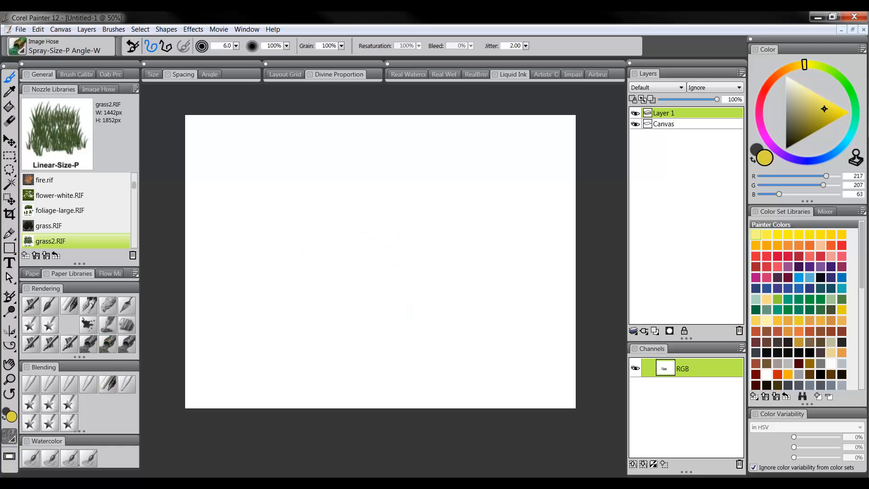
mouse_move(350, 259)
mouse_down()
mouse_move(331, 300)
mouse_move(355, 313)
mouse_move(422, 318)
mouse_move(473, 357)
mouse_move(513, 359)
mouse_up()
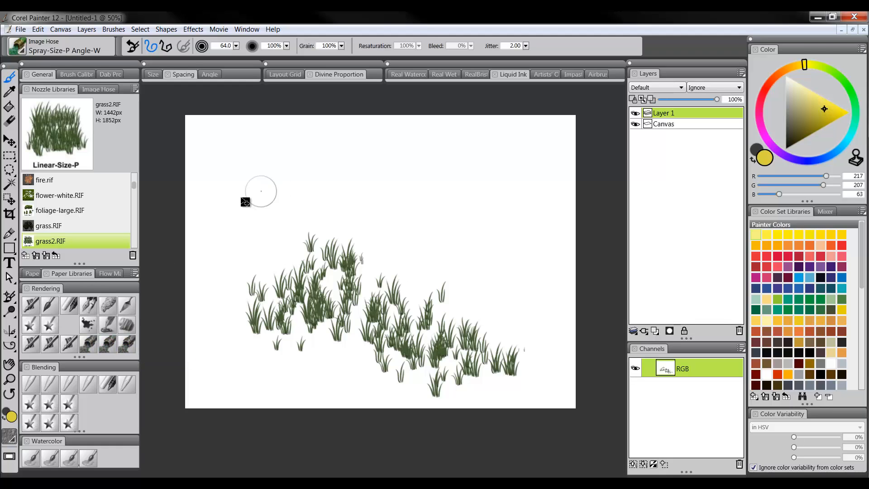
key(ctrl+z)
Load the ice.RIF nozzle, test it with the spray hose, undo the ice, and switch to the Linear-Size-P Image Hose.
drag(134, 186, 133, 198)
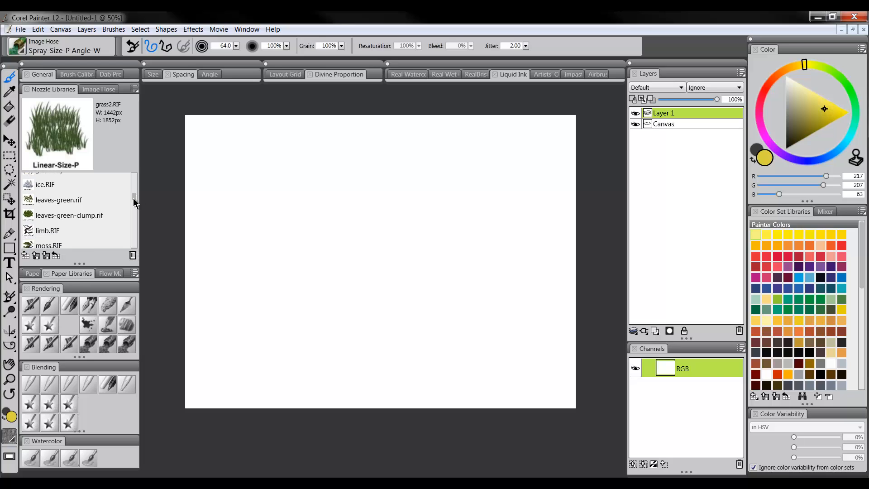
click(57, 181)
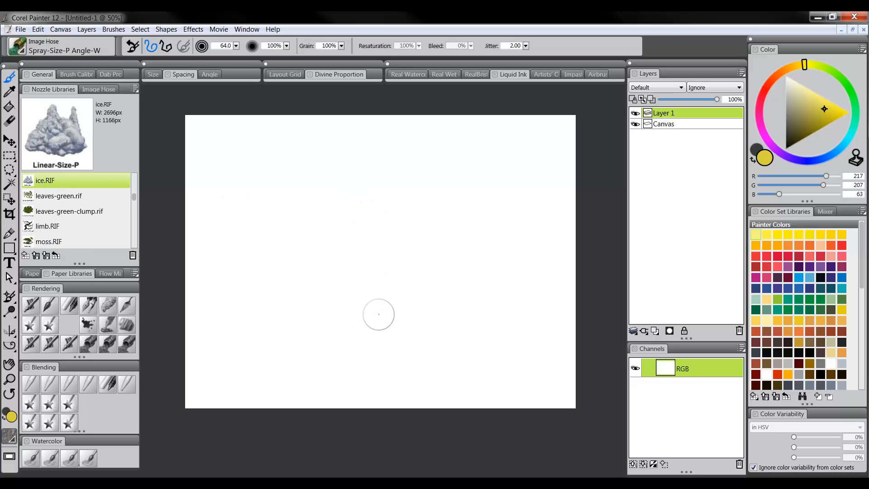
drag(378, 314, 318, 306)
click(92, 344)
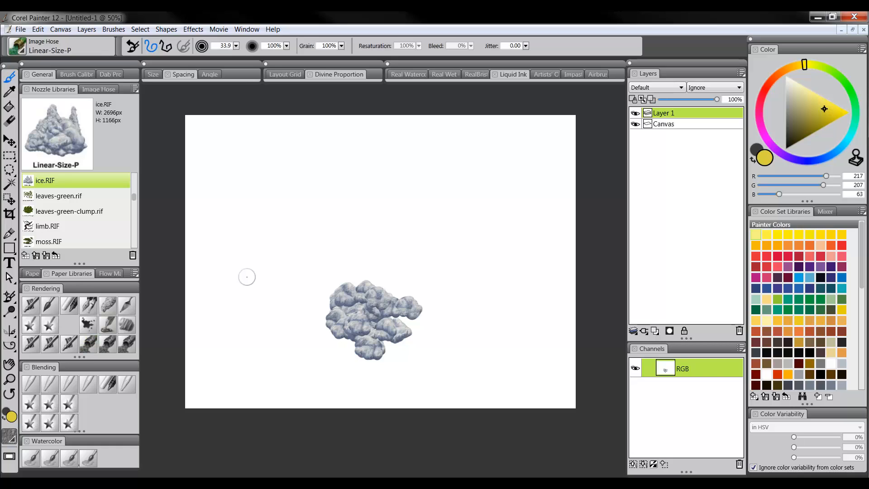
key(ctrl+z)
Paint a tall ice spire at brush size about 30 and a wide ice mound beside it at 89.3, and undo the last stroke.
mouse_move(372, 352)
mouse_down()
mouse_move(367, 325)
mouse_move(358, 344)
mouse_move(388, 337)
mouse_move(366, 351)
mouse_move(374, 333)
mouse_move(375, 342)
mouse_move(385, 336)
mouse_move(369, 329)
mouse_move(386, 185)
mouse_move(404, 337)
mouse_move(383, 256)
mouse_move(384, 184)
mouse_move(354, 322)
mouse_up()
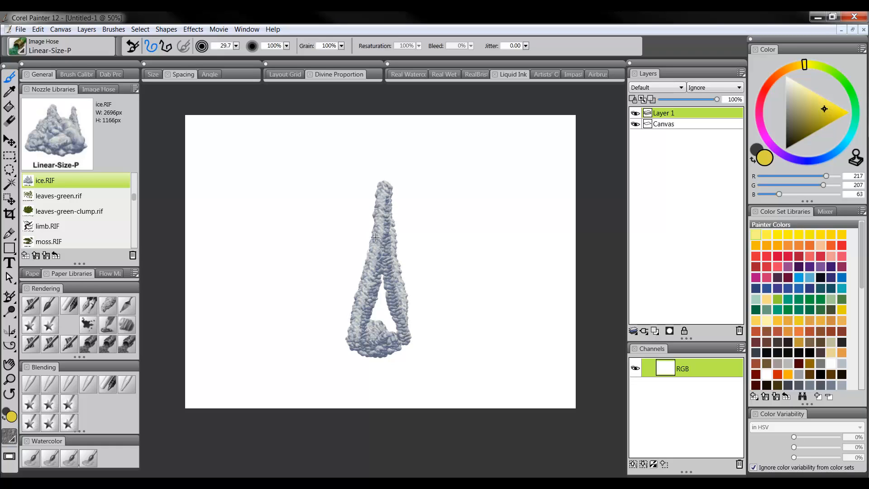
mouse_move(375, 203)
mouse_down()
mouse_move(384, 261)
mouse_move(375, 284)
mouse_move(383, 266)
mouse_move(393, 293)
mouse_move(381, 299)
mouse_move(374, 278)
mouse_move(367, 301)
mouse_move(385, 280)
mouse_move(382, 316)
mouse_move(390, 306)
mouse_move(368, 320)
mouse_move(367, 337)
mouse_move(372, 345)
mouse_move(383, 324)
mouse_move(392, 339)
mouse_move(399, 331)
mouse_move(426, 354)
mouse_move(302, 355)
mouse_move(344, 343)
mouse_move(356, 318)
mouse_move(330, 345)
mouse_up()
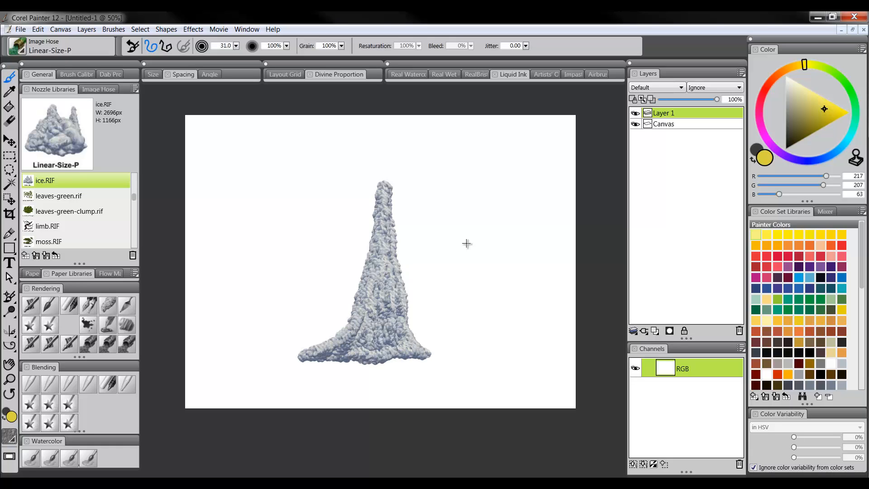
mouse_move(487, 293)
mouse_down()
mouse_move(487, 320)
mouse_move(485, 313)
mouse_move(525, 323)
mouse_move(468, 297)
mouse_move(497, 279)
mouse_move(490, 295)
mouse_move(507, 312)
mouse_move(470, 341)
mouse_move(531, 345)
mouse_move(460, 348)
mouse_move(530, 356)
mouse_move(507, 366)
mouse_move(389, 371)
mouse_up()
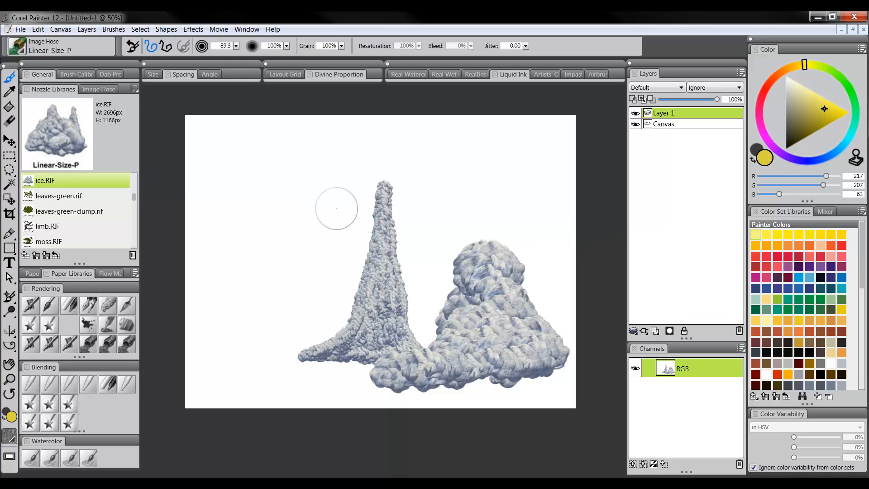
key(ctrl+z)
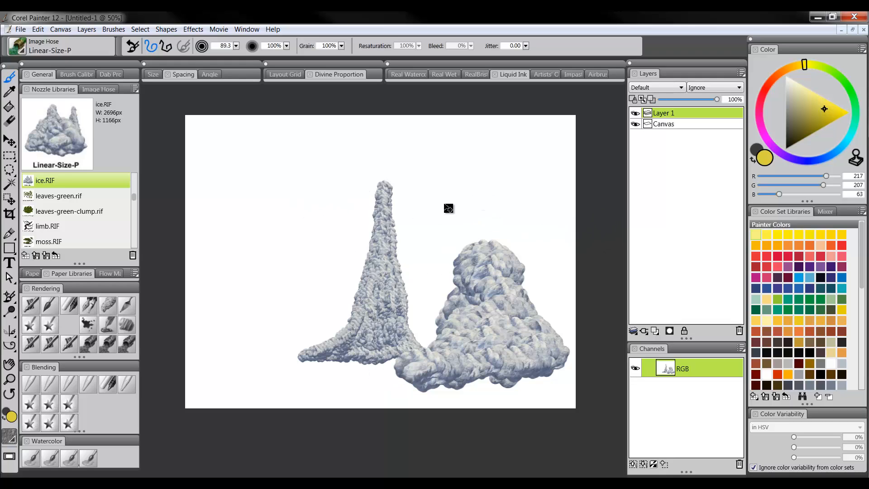
Clear Layer 1 and paint two cloud-shaped ice clumps near the canvas's upper edge, finishing at brush size 62.8.
key(ctrl+a)
key(Delete)
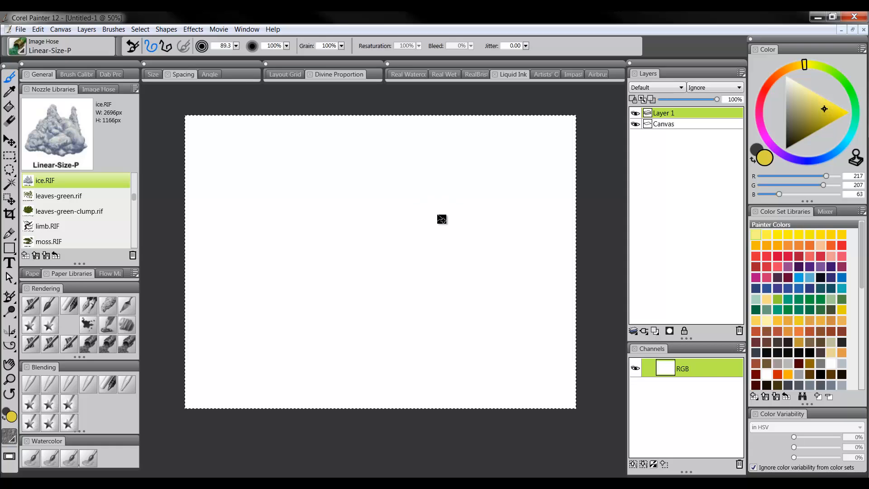
key(ctrl+d)
mouse_move(473, 163)
mouse_down()
mouse_move(419, 180)
mouse_move(384, 170)
mouse_move(362, 182)
mouse_move(347, 171)
mouse_move(285, 182)
mouse_move(348, 168)
mouse_move(341, 153)
mouse_move(333, 170)
mouse_move(317, 171)
mouse_move(333, 148)
mouse_move(325, 146)
mouse_move(343, 160)
mouse_move(331, 165)
mouse_move(356, 155)
mouse_up()
mouse_move(407, 156)
mouse_down()
mouse_move(438, 155)
mouse_move(425, 138)
mouse_move(432, 157)
mouse_move(417, 174)
mouse_move(446, 151)
mouse_move(460, 173)
mouse_move(452, 172)
mouse_move(498, 167)
mouse_up()
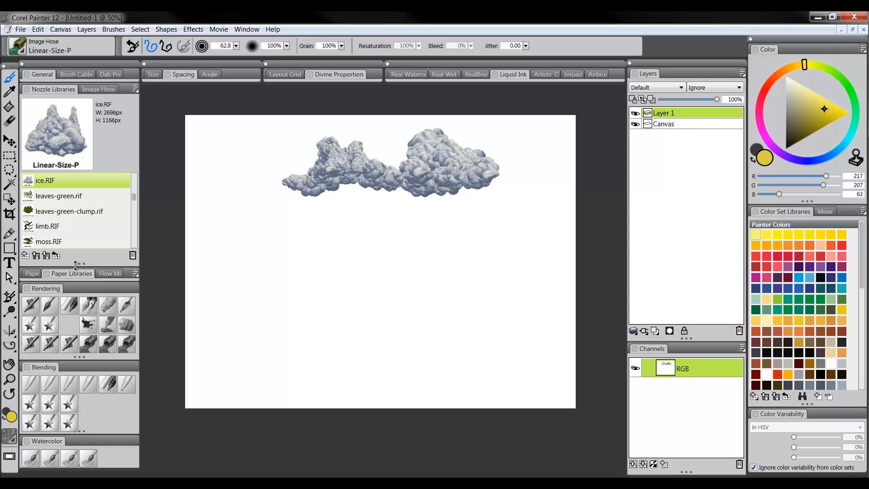
Soften the two cloud shapes with the Diffuse Blur blender, enlarging it to 81.2, and delete Layer 1.
click(43, 385)
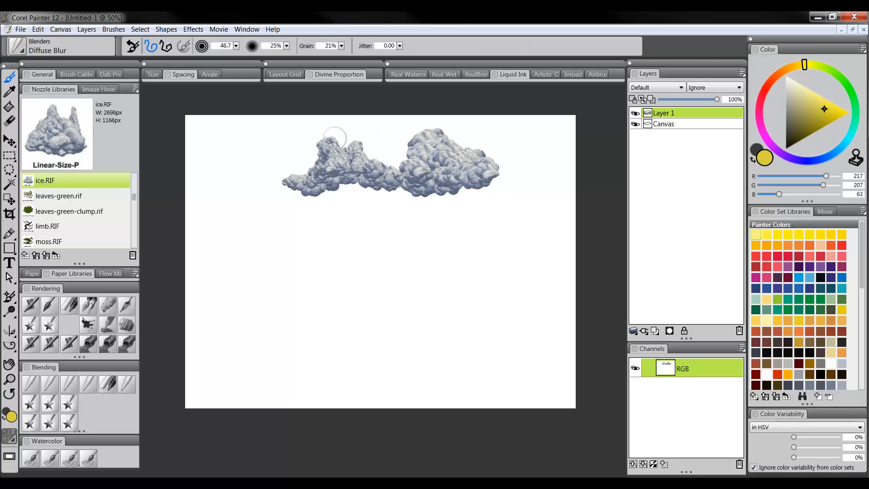
drag(346, 169, 359, 177)
mouse_move(417, 173)
mouse_down()
mouse_move(461, 175)
mouse_move(415, 136)
mouse_move(455, 139)
mouse_move(484, 162)
mouse_move(499, 160)
mouse_move(507, 185)
mouse_move(369, 203)
mouse_move(331, 191)
mouse_move(310, 207)
mouse_move(286, 204)
mouse_move(449, 188)
mouse_up()
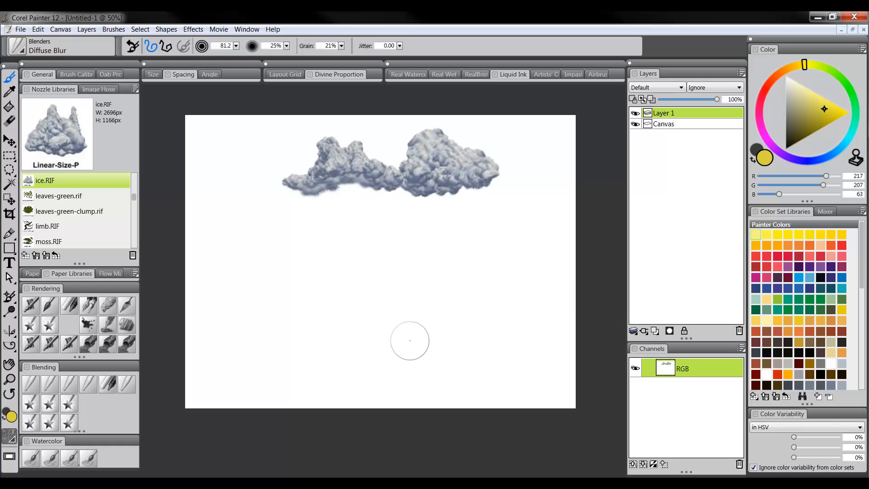
click(739, 333)
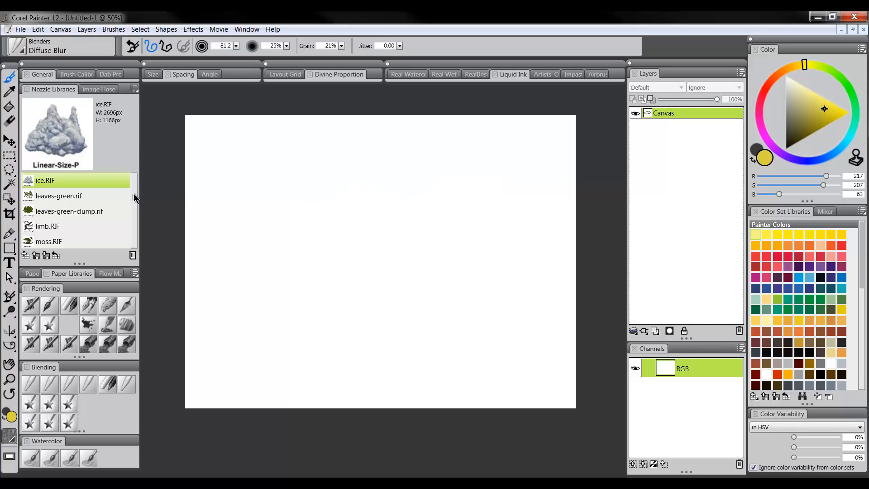
Load the limb.RIF nozzle and paint a forked tree branch with the Linear-Size-P Angle-D Image Hose at brush size 25.6.
scroll(134, 197, down, 2)
click(57, 189)
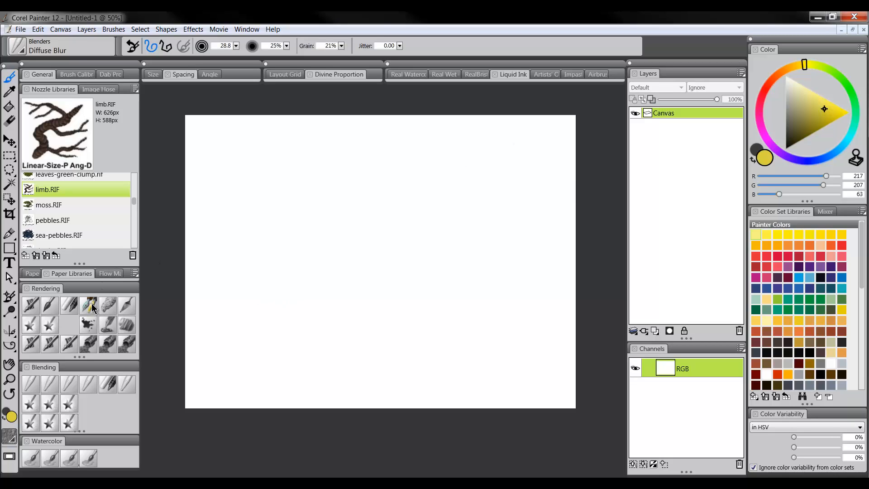
click(130, 343)
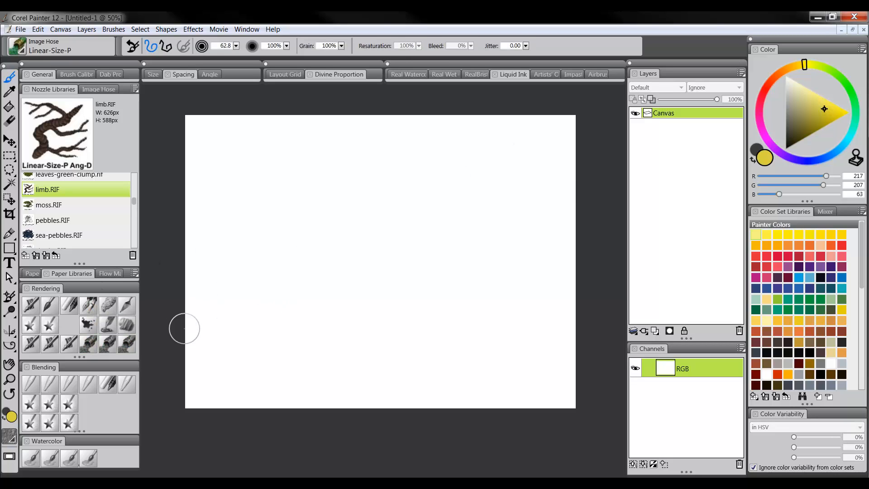
click(127, 345)
mouse_move(261, 337)
mouse_down()
mouse_move(306, 300)
mouse_move(353, 235)
mouse_move(416, 199)
mouse_up()
mouse_move(274, 337)
mouse_down()
mouse_move(316, 297)
mouse_move(392, 256)
mouse_up()
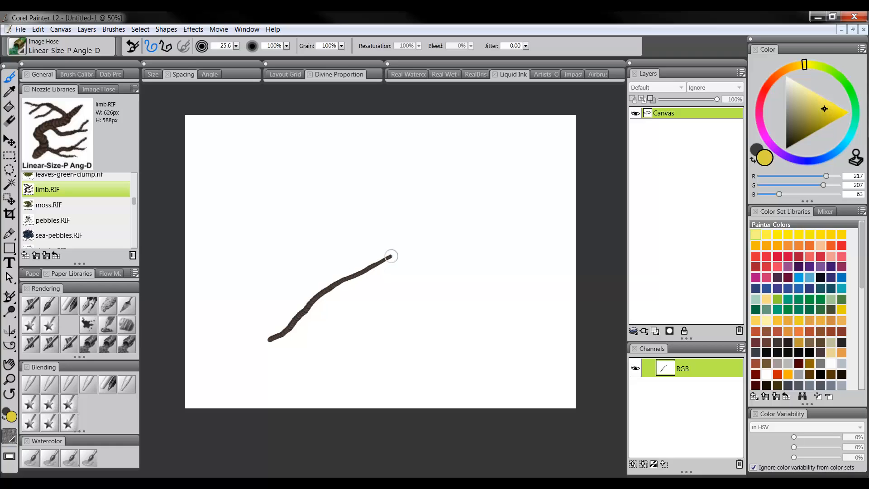
drag(297, 317, 433, 272)
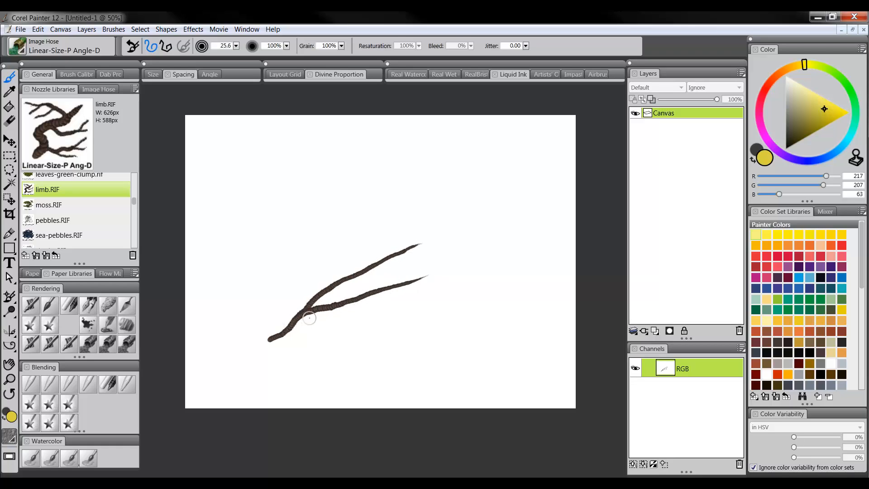
drag(334, 307, 380, 308)
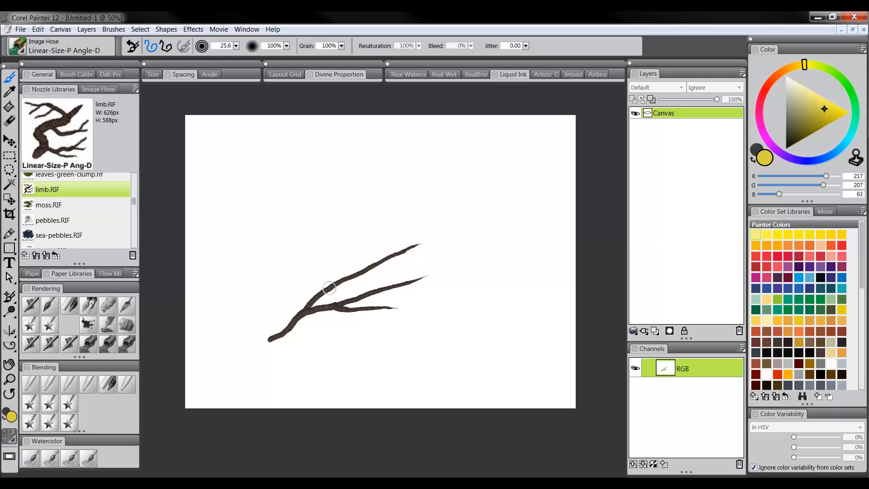
Blend the ringed texture along the lower part of the branch with the Coarse Oily Blender at brush size 3.8.
click(10, 380)
click(326, 303)
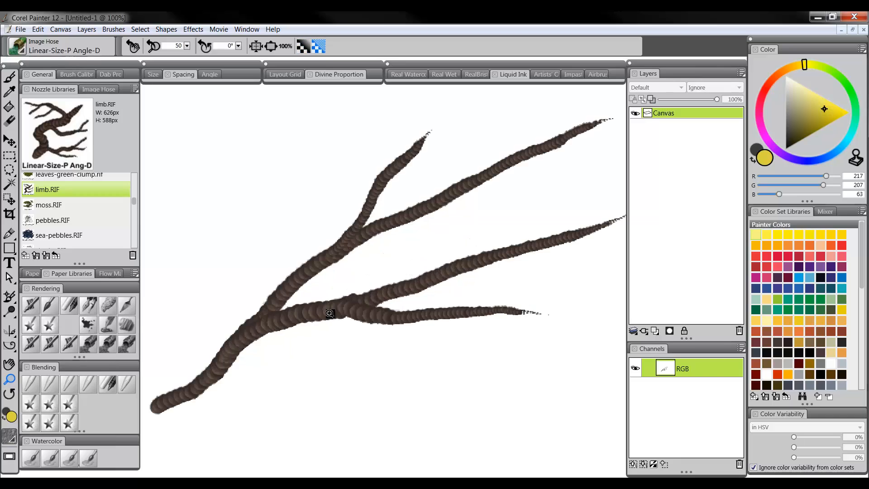
click(330, 313)
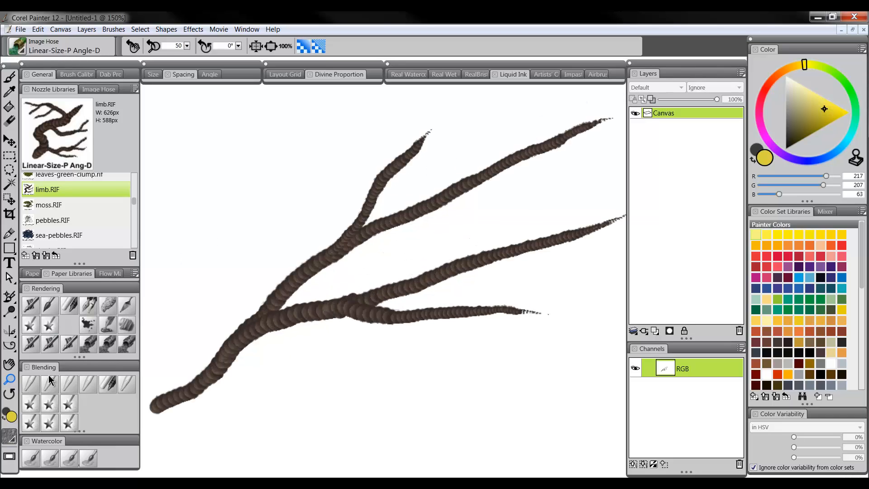
click(127, 383)
mouse_move(178, 391)
mouse_down()
mouse_move(164, 398)
mouse_move(173, 393)
mouse_up()
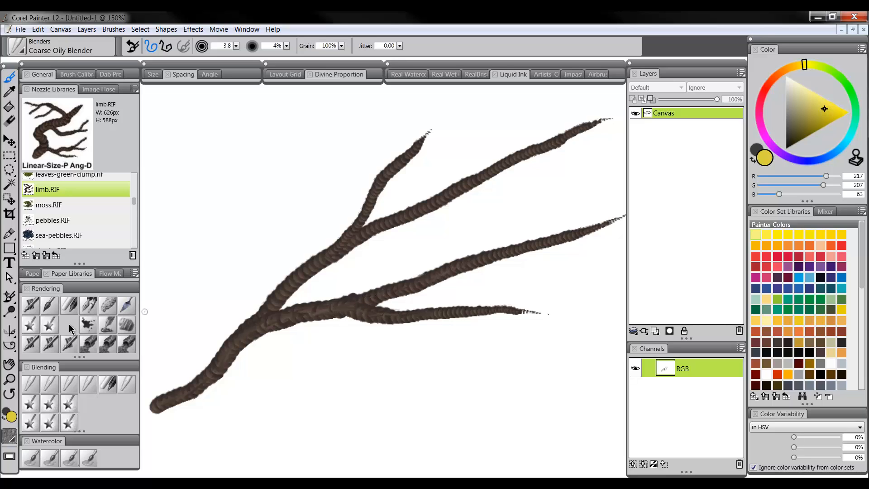
click(9, 379)
alt+click(419, 328)
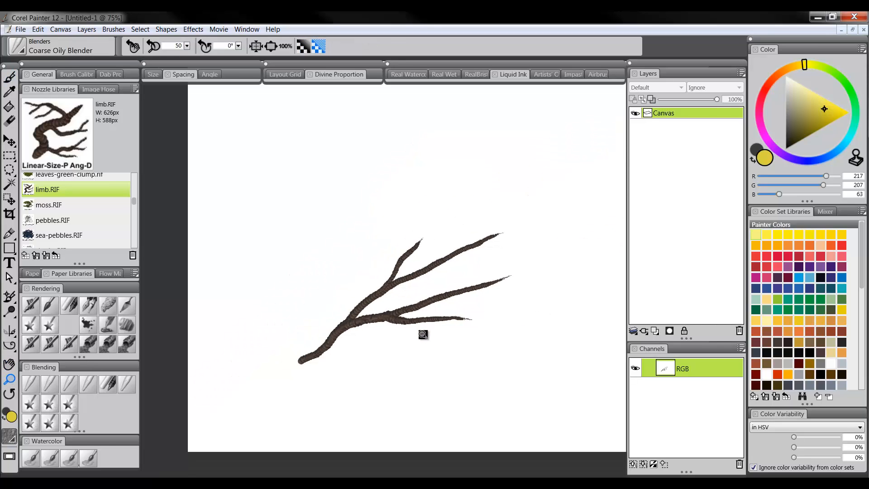
alt+click(427, 336)
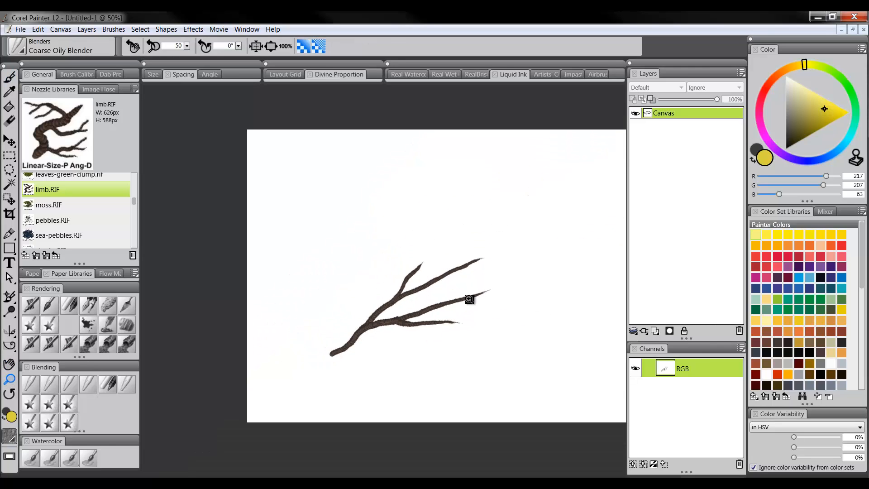
key(b)
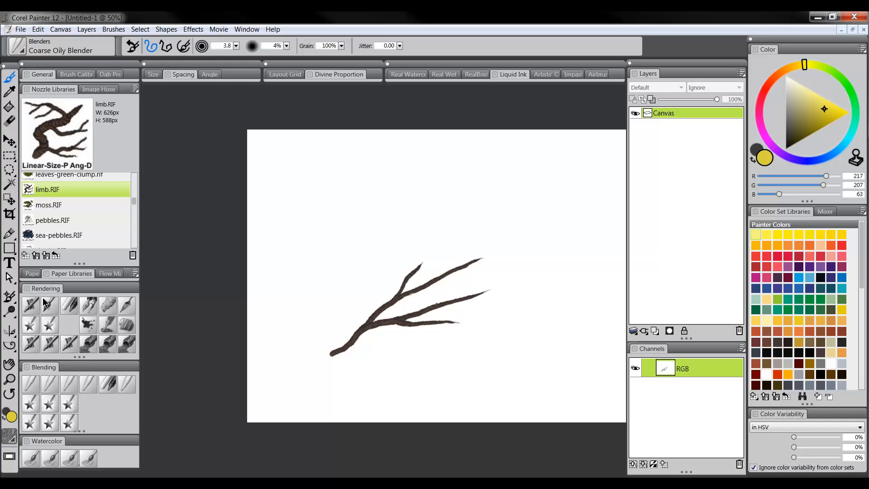
click(10, 379)
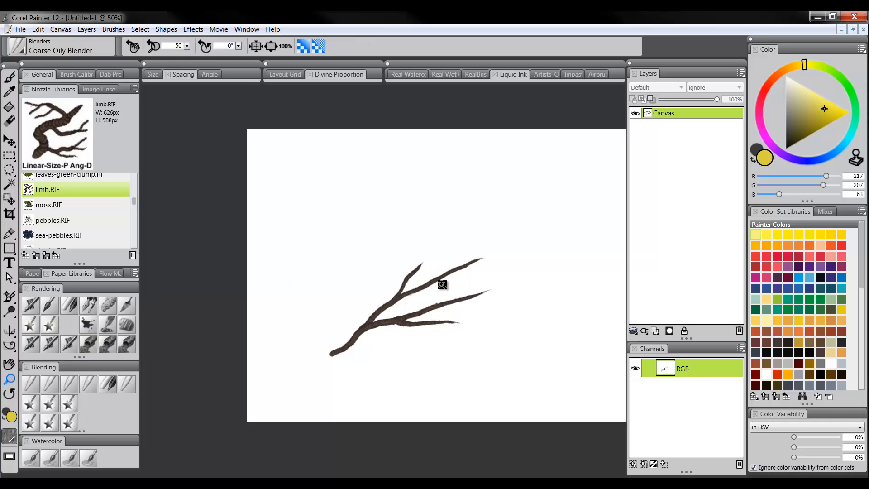
alt+click(441, 328)
click(439, 329)
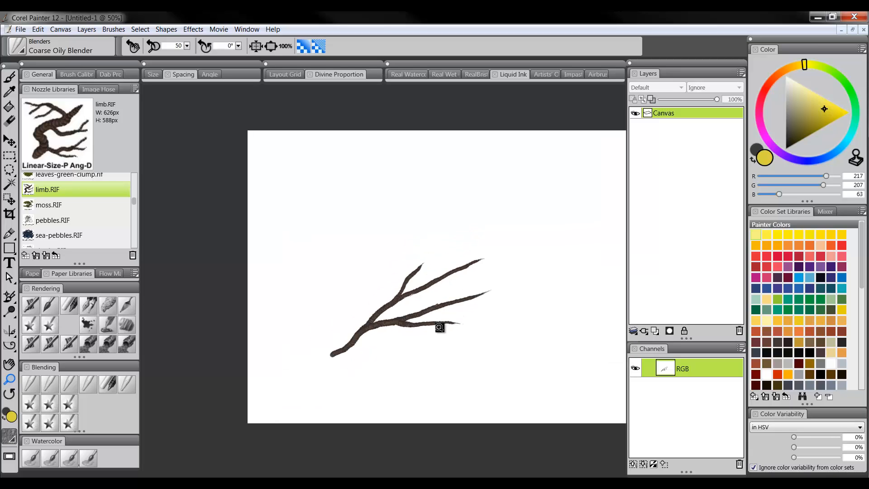
Clear the branch from the whole canvas and remove the selection.
key(ctrl+a)
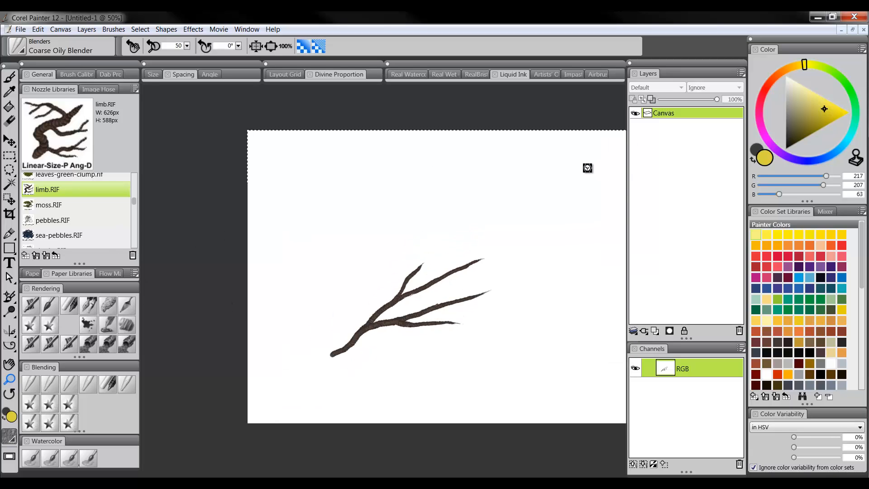
key(Delete)
key(ctrl+d)
Load the pebbles.RIF nozzle and spray a wide band of small pebbles with the Spray-Size-P Angle-W Image Hose at brush size 11.3.
scroll(134, 201, down, 2)
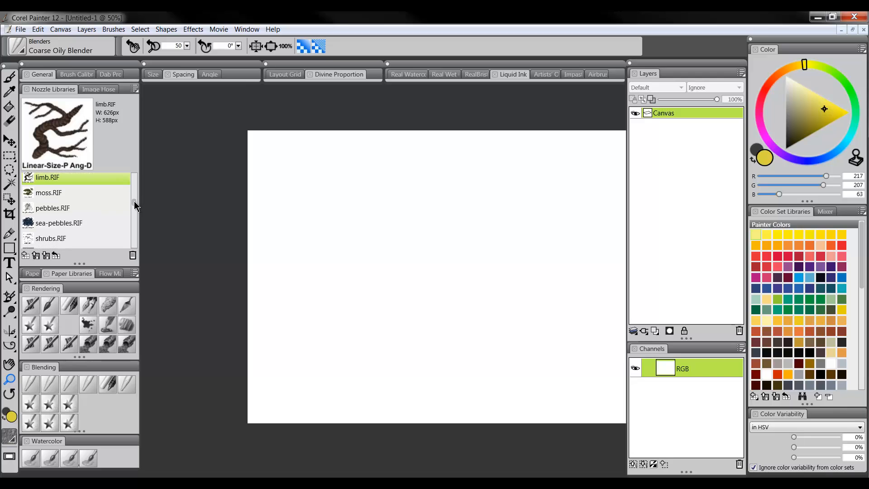
click(64, 204)
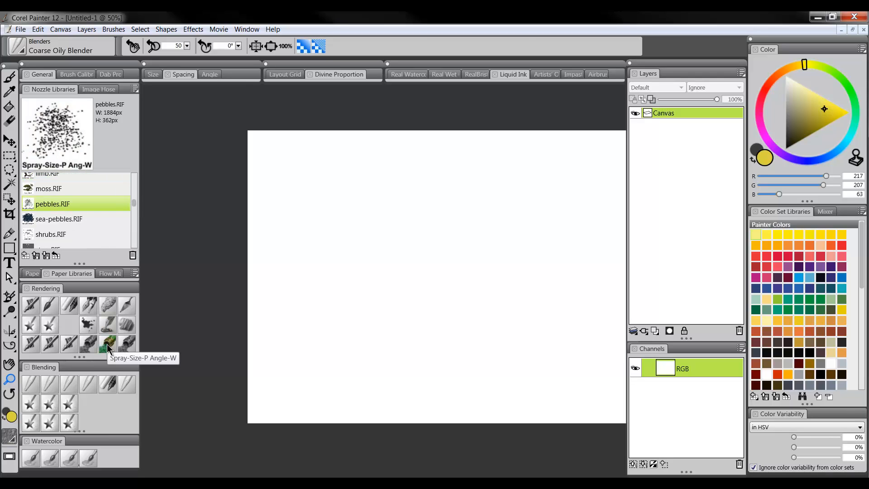
click(106, 344)
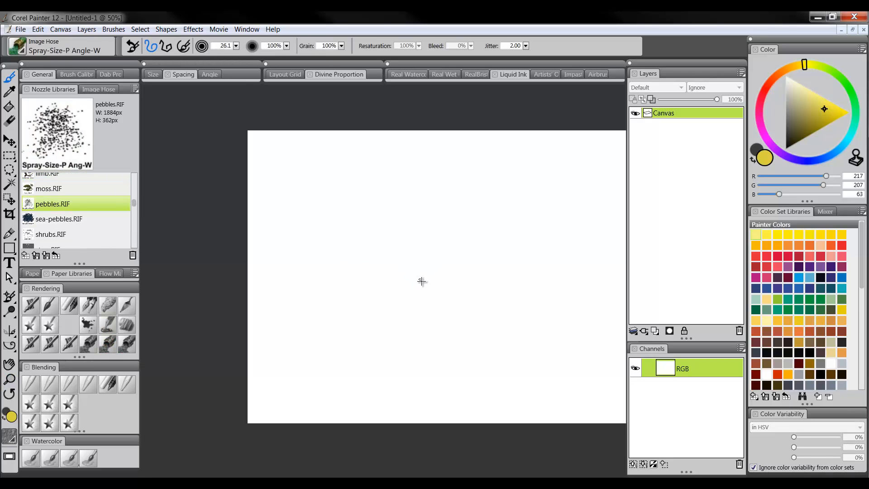
mouse_move(422, 281)
mouse_down()
mouse_move(435, 280)
mouse_move(389, 291)
mouse_move(501, 302)
mouse_move(315, 304)
mouse_move(421, 316)
mouse_move(317, 320)
mouse_up()
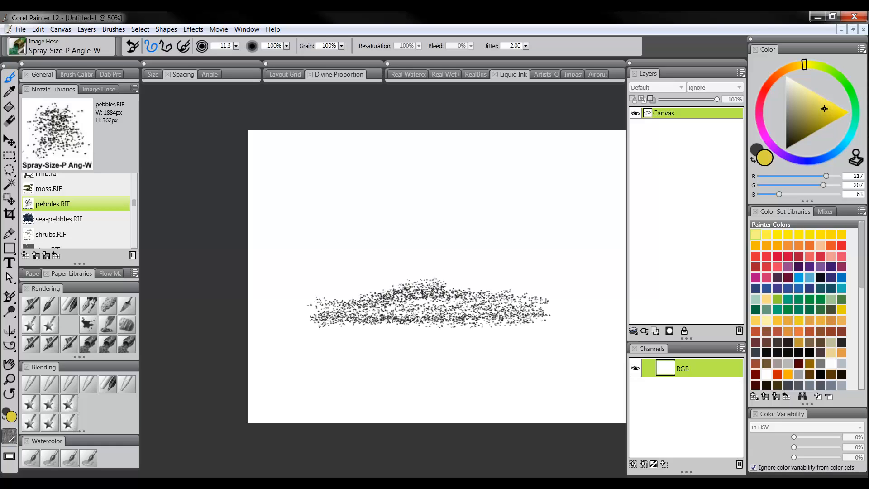
Try a finer row of pebbles along the band's lower edge at brush size 8.9, and undo it.
drag(476, 318, 483, 326)
drag(545, 327, 422, 332)
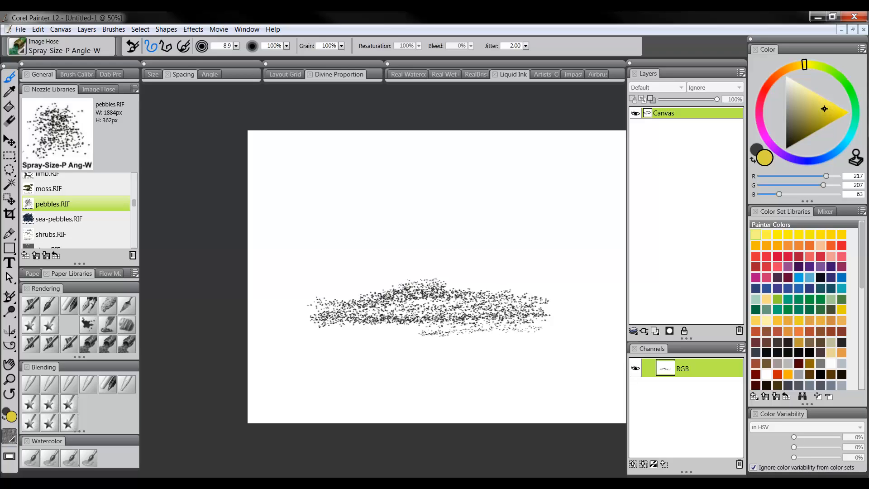
key(ctrl+z)
Spray larger pebbles in the foreground below the band and progressively finer ones above it, down to brush size 8.9, for receding depth.
drag(483, 315, 539, 316)
mouse_move(539, 326)
mouse_down()
mouse_move(315, 335)
mouse_move(437, 315)
mouse_move(530, 330)
mouse_move(300, 344)
mouse_move(525, 345)
mouse_move(483, 349)
mouse_move(555, 356)
mouse_move(397, 362)
mouse_move(421, 360)
mouse_move(328, 378)
mouse_move(566, 375)
mouse_move(401, 385)
mouse_move(493, 386)
mouse_move(505, 401)
mouse_move(335, 405)
mouse_up()
key(bracketright)
key(bracketright)
key(bracketright)
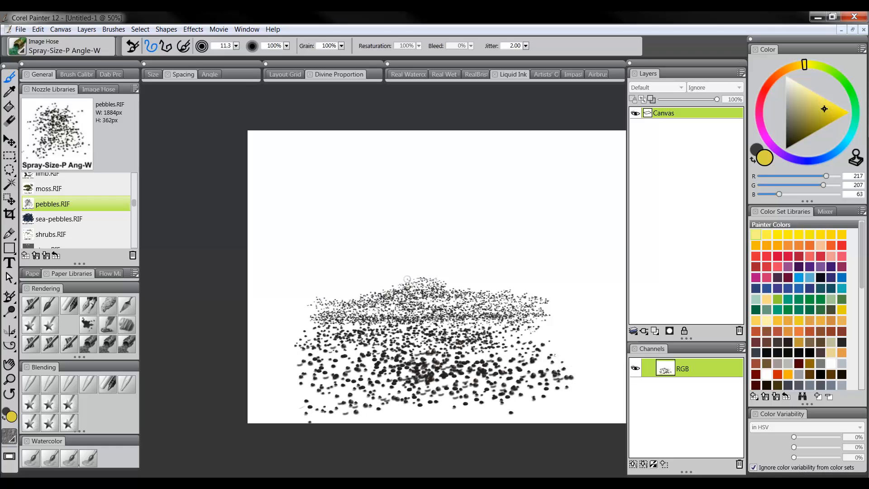
mouse_move(408, 279)
mouse_down()
mouse_move(324, 298)
mouse_move(420, 276)
mouse_move(500, 274)
mouse_move(462, 288)
mouse_move(368, 283)
mouse_move(363, 275)
mouse_move(453, 267)
mouse_move(440, 251)
mouse_up()
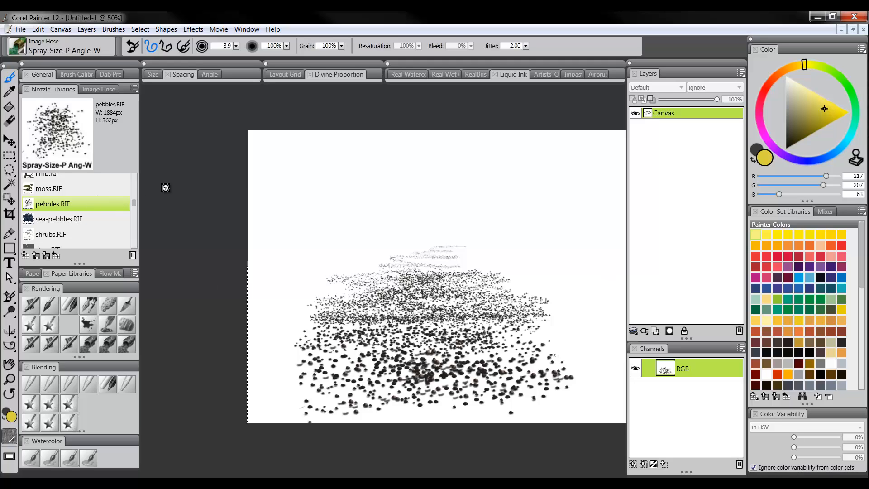
Clear the pebbles from the canvas and load the marbles2.rif nozzle.
key(Delete)
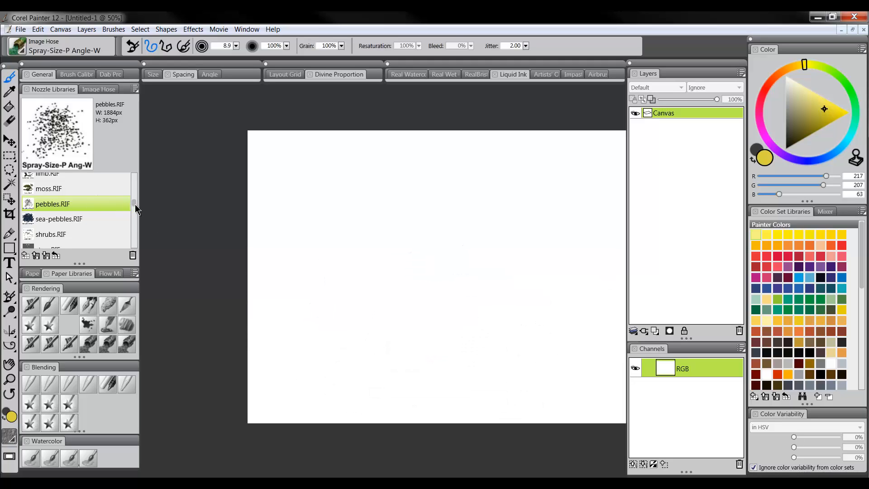
drag(135, 205, 138, 222)
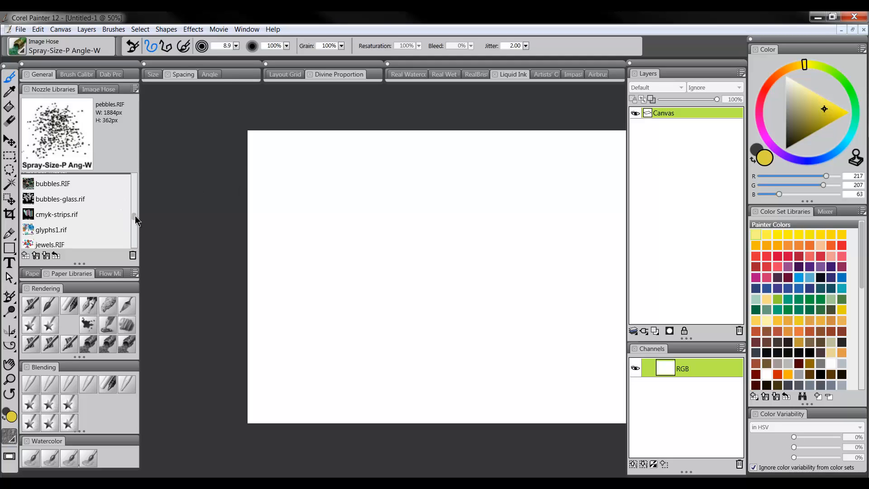
drag(135, 216, 135, 223)
click(50, 199)
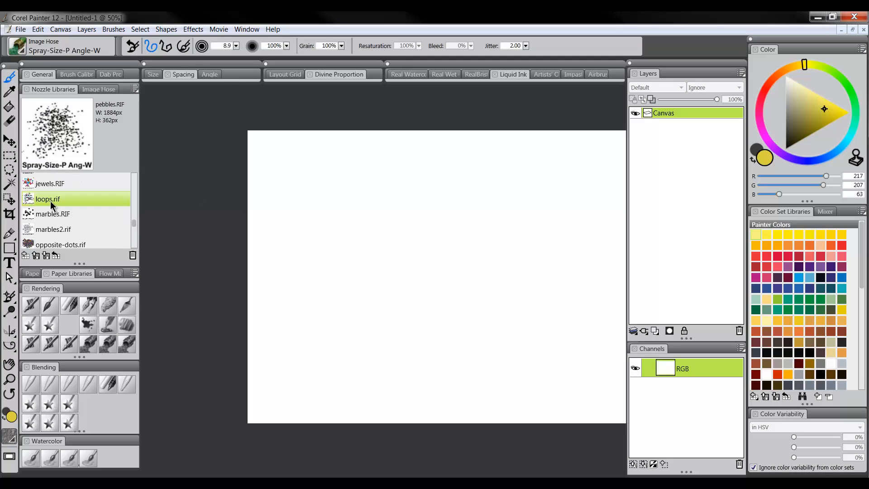
click(57, 231)
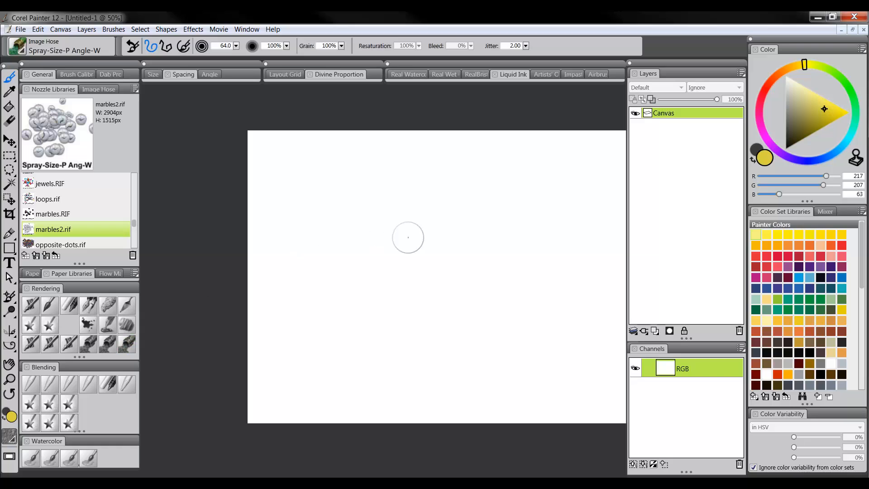
Try spraying a dense patch of small marbles across the middle of the canvas at brush size 14.1, and undo it.
mouse_move(408, 234)
mouse_down()
mouse_move(396, 265)
mouse_move(495, 288)
mouse_move(409, 268)
mouse_move(362, 288)
mouse_move(421, 293)
mouse_move(474, 278)
mouse_move(380, 328)
mouse_move(276, 299)
mouse_move(385, 240)
mouse_move(435, 237)
mouse_move(521, 264)
mouse_move(452, 344)
mouse_move(557, 283)
mouse_move(519, 324)
mouse_up()
key(ctrl+z)
key(ctrl+z)
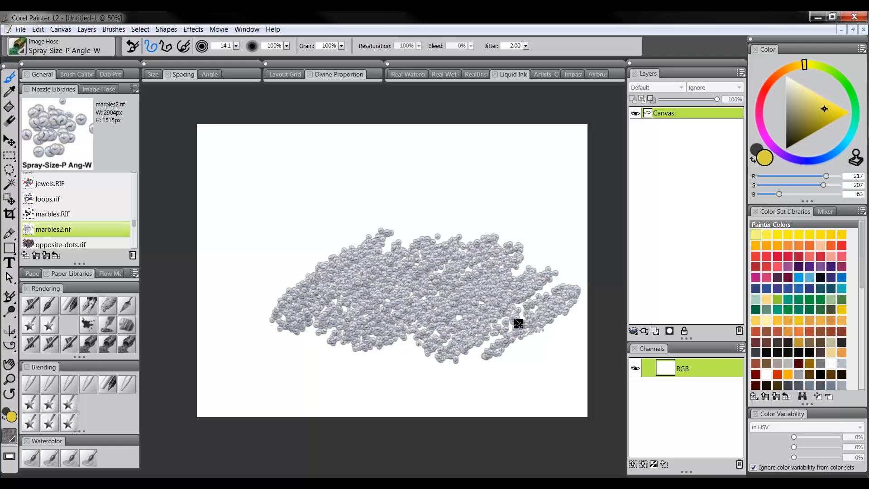
key(ctrl+z)
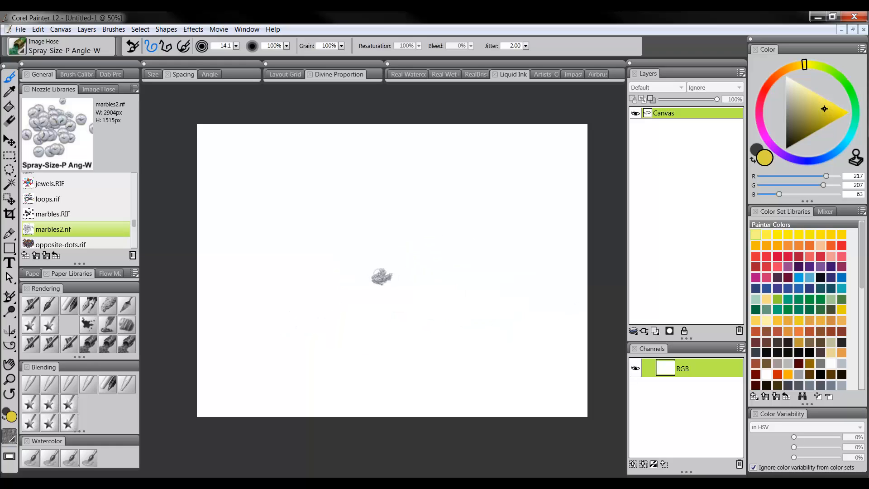
Spray winding trails of small marbles at brush size 14.1, and cover them with large marbles at 96.5.
mouse_move(379, 274)
mouse_down()
mouse_move(368, 246)
mouse_move(384, 234)
mouse_move(409, 235)
mouse_move(409, 215)
mouse_move(415, 222)
mouse_move(461, 187)
mouse_move(532, 169)
mouse_up()
mouse_move(410, 240)
mouse_down()
mouse_move(439, 222)
mouse_move(517, 204)
mouse_move(538, 301)
mouse_move(471, 286)
mouse_move(559, 342)
mouse_move(449, 301)
mouse_move(325, 275)
mouse_move(508, 150)
mouse_move(325, 202)
mouse_move(490, 216)
mouse_move(471, 264)
mouse_move(379, 332)
mouse_move(279, 264)
mouse_move(291, 172)
mouse_move(246, 253)
mouse_move(285, 357)
mouse_move(450, 375)
mouse_move(392, 370)
mouse_move(475, 340)
mouse_move(298, 375)
mouse_move(421, 360)
mouse_move(299, 369)
mouse_move(407, 358)
mouse_move(344, 356)
mouse_move(399, 327)
mouse_move(292, 317)
mouse_move(326, 299)
mouse_move(453, 285)
mouse_move(394, 276)
mouse_move(376, 254)
mouse_move(457, 241)
mouse_move(499, 249)
mouse_move(407, 195)
mouse_move(249, 188)
mouse_move(254, 338)
mouse_move(285, 308)
mouse_move(270, 167)
mouse_move(305, 240)
mouse_move(394, 234)
mouse_move(317, 247)
mouse_move(448, 317)
mouse_move(462, 374)
mouse_move(342, 348)
mouse_move(320, 152)
mouse_move(410, 144)
mouse_up()
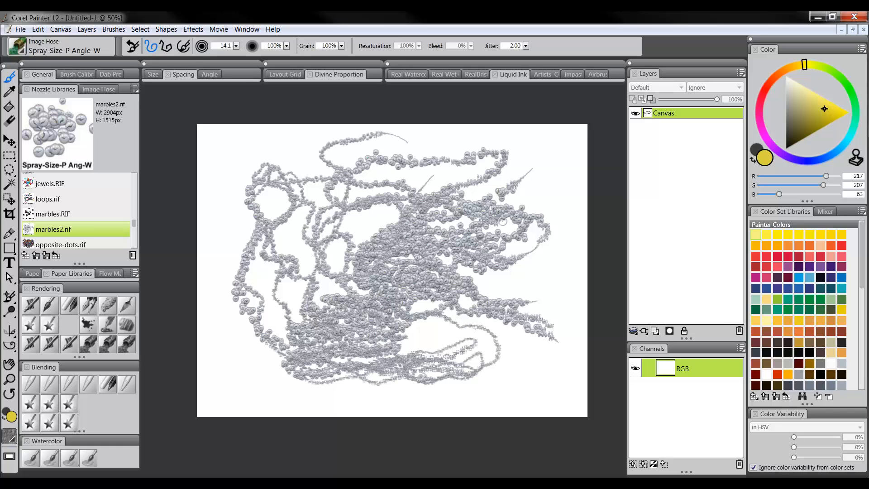
mouse_move(349, 181)
mouse_down()
mouse_move(271, 136)
mouse_move(213, 326)
mouse_move(601, 369)
mouse_move(405, 134)
mouse_move(453, 272)
mouse_move(443, 363)
mouse_move(520, 295)
mouse_up()
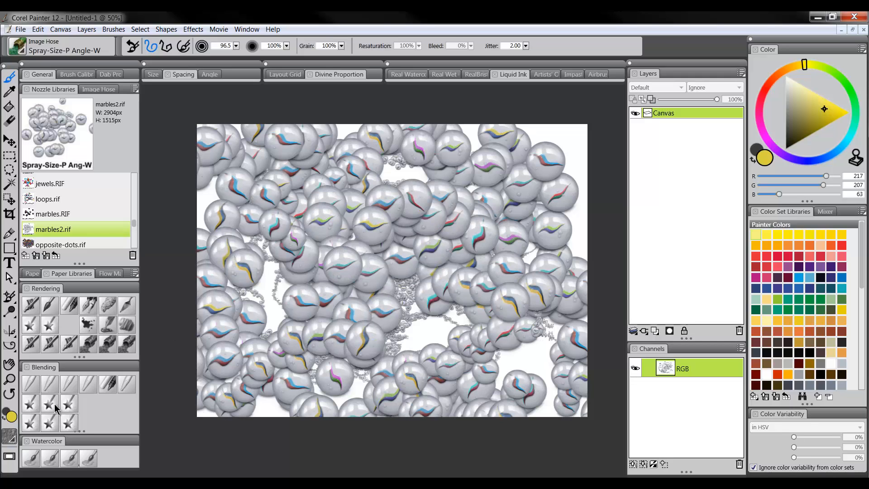
Smear the marbles across the canvas with the Coarse Oily Blender at brush size 69.8.
click(69, 384)
mouse_move(276, 161)
mouse_down()
mouse_move(226, 154)
mouse_move(317, 136)
mouse_move(283, 224)
mouse_move(217, 309)
mouse_up()
mouse_move(390, 225)
mouse_down()
mouse_move(340, 244)
mouse_move(489, 254)
mouse_move(557, 144)
mouse_move(440, 311)
mouse_move(254, 362)
mouse_move(408, 385)
mouse_move(450, 332)
mouse_up()
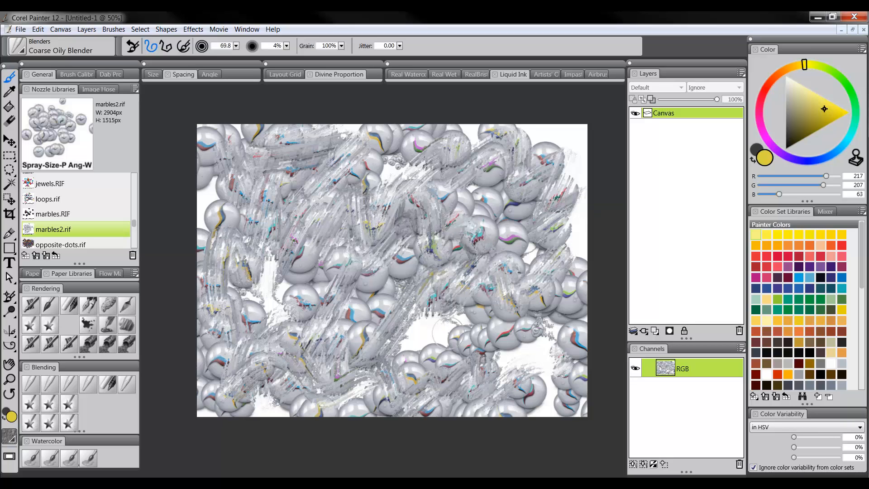
Distort the smeared marbles across the canvas with the F-X Bulge brush at size 152.1.
click(49, 404)
mouse_move(211, 168)
mouse_down()
mouse_move(269, 272)
mouse_move(385, 199)
mouse_move(290, 262)
mouse_move(194, 355)
mouse_move(466, 358)
mouse_move(435, 330)
mouse_move(507, 317)
mouse_move(475, 244)
mouse_move(462, 154)
mouse_move(489, 218)
mouse_move(534, 195)
mouse_move(423, 159)
mouse_move(576, 261)
mouse_move(582, 388)
mouse_move(489, 362)
mouse_move(358, 303)
mouse_move(348, 389)
mouse_move(247, 372)
mouse_move(223, 142)
mouse_move(403, 143)
mouse_move(362, 313)
mouse_move(498, 345)
mouse_move(554, 372)
mouse_move(582, 253)
mouse_move(547, 132)
mouse_move(313, 245)
mouse_move(316, 290)
mouse_up()
mouse_move(299, 240)
mouse_down()
mouse_move(453, 194)
mouse_move(602, 271)
mouse_up()
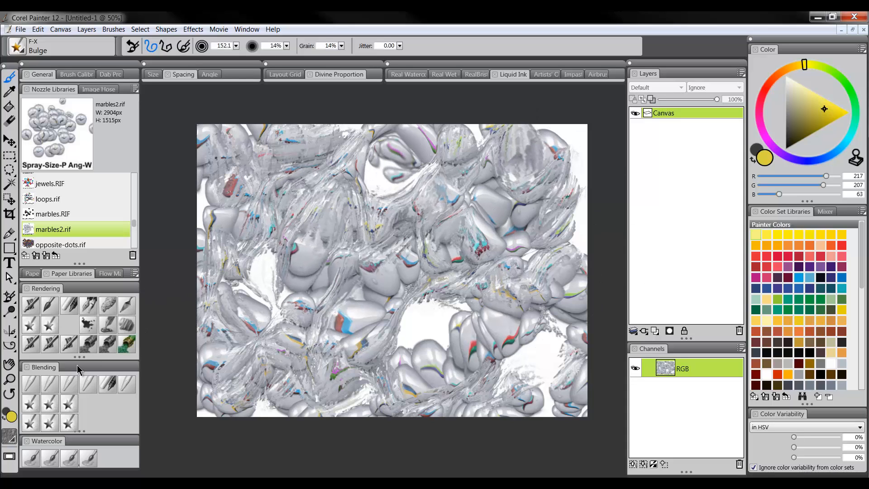
click(10, 379)
alt+click(458, 301)
alt+click(464, 307)
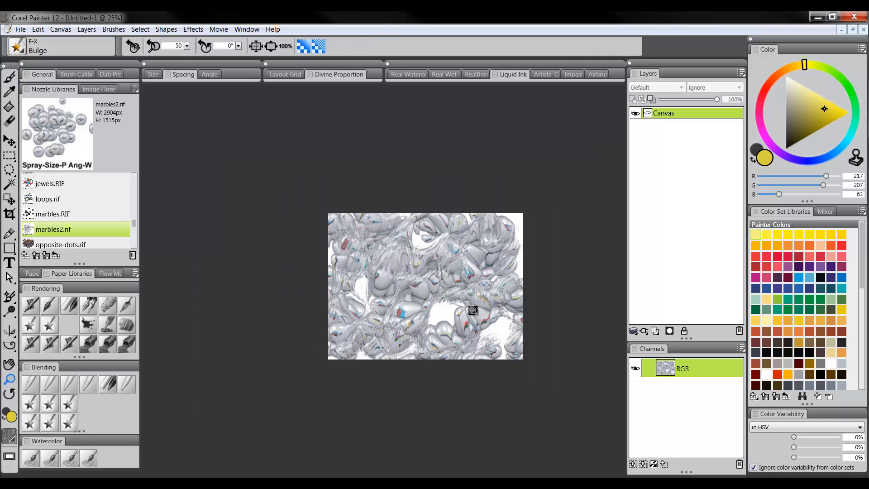
alt+click(486, 314)
click(477, 316)
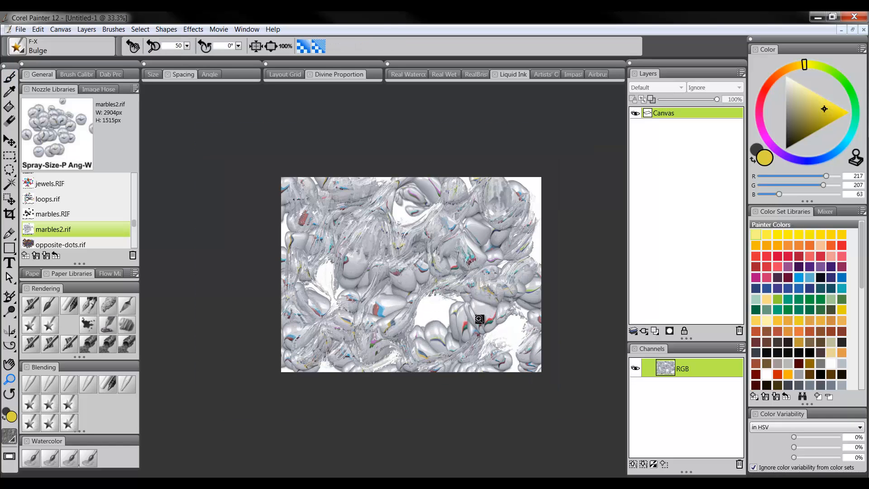
click(480, 321)
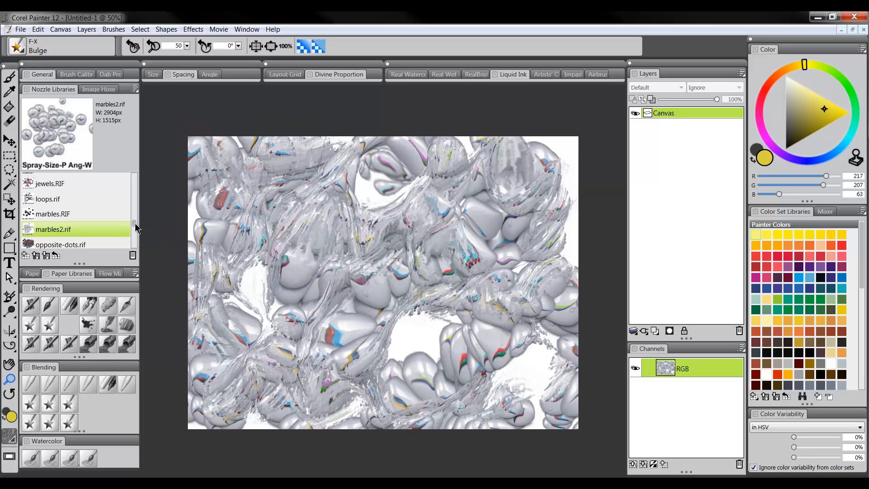
Load the pastel.RIF nozzle and clear the marble artwork from the canvas.
scroll(136, 229, down, 5)
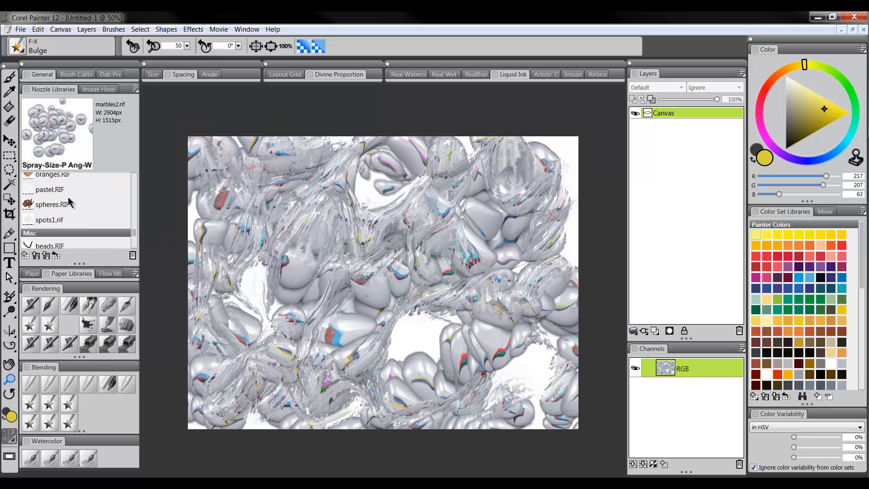
click(67, 190)
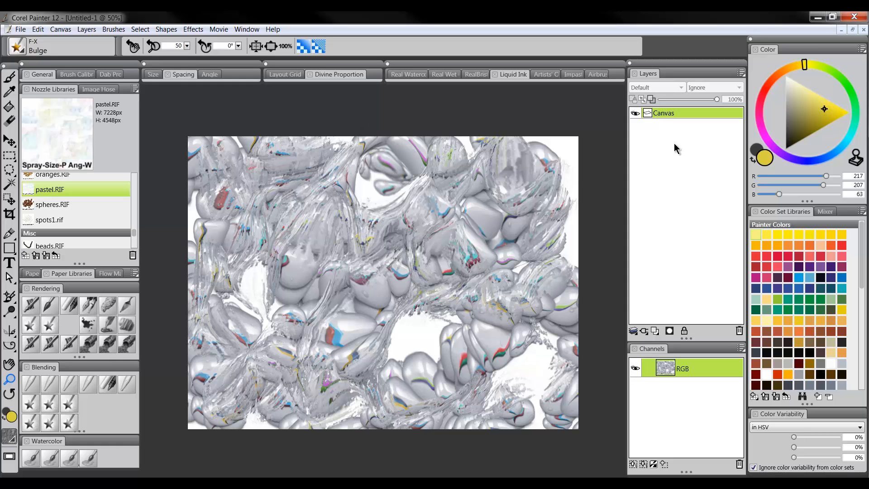
click(443, 209)
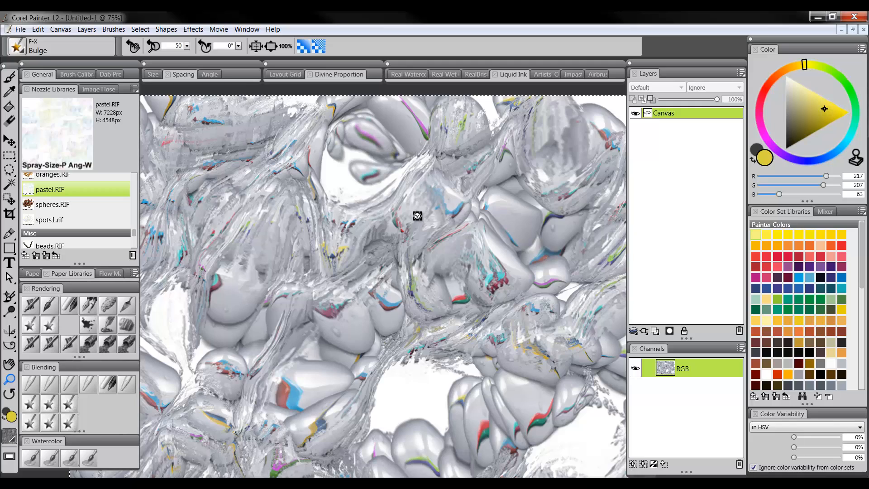
key(Delete)
key(ctrl+d)
alt+click(344, 234)
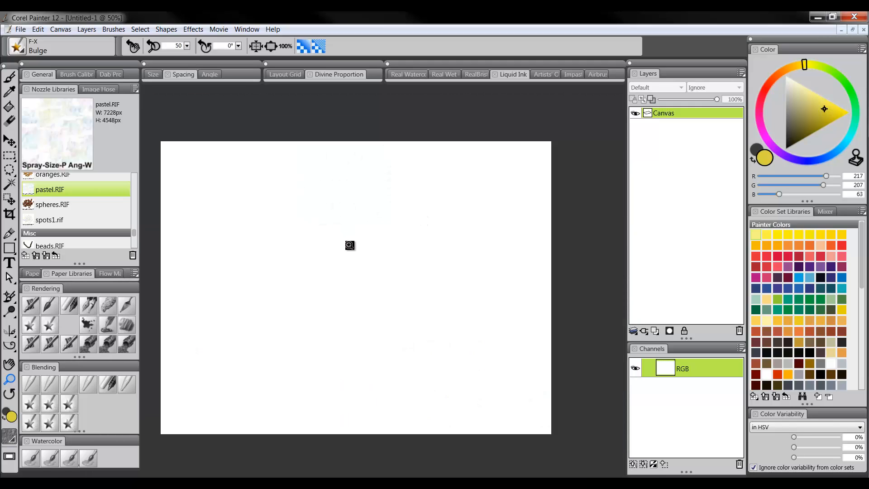
key(b)
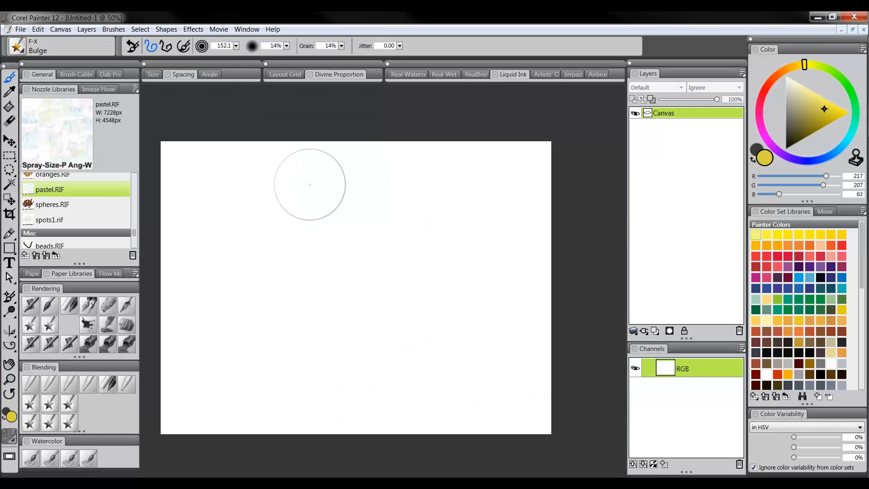
Spray pastel patches over the whole canvas with the Linear-Size-P Image Hose.
click(91, 345)
mouse_move(186, 171)
mouse_down()
mouse_move(225, 159)
mouse_move(551, 153)
mouse_move(265, 189)
mouse_move(375, 217)
mouse_move(448, 247)
mouse_move(171, 285)
mouse_move(468, 282)
mouse_move(464, 334)
mouse_move(152, 369)
mouse_move(400, 380)
mouse_move(557, 403)
mouse_move(224, 421)
mouse_move(624, 422)
mouse_up()
drag(247, 208, 236, 199)
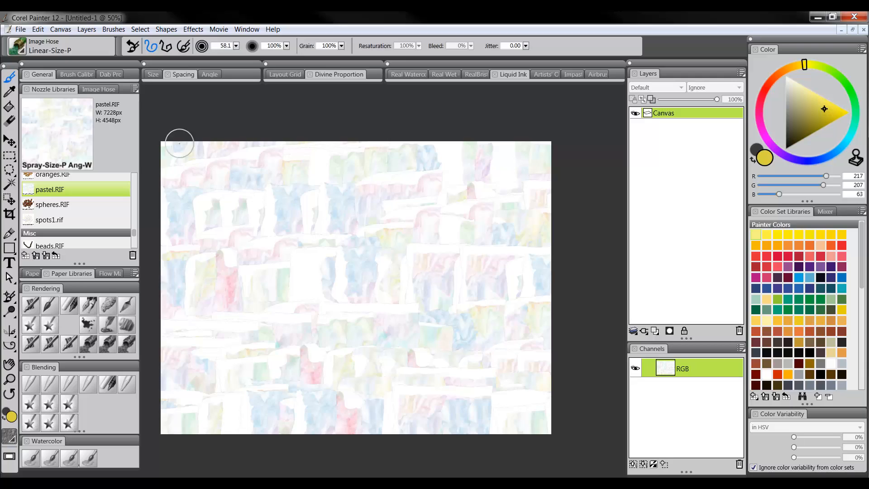
Fill the edges of the canvas with small pastel patches at brush size 39.4.
mouse_move(179, 143)
mouse_down()
mouse_move(179, 239)
mouse_move(165, 299)
mouse_move(172, 382)
mouse_move(212, 356)
mouse_move(216, 439)
mouse_move(339, 409)
mouse_move(388, 430)
mouse_move(480, 425)
mouse_move(555, 394)
mouse_move(565, 276)
mouse_move(540, 153)
mouse_move(459, 163)
mouse_move(421, 136)
mouse_move(313, 138)
mouse_move(214, 157)
mouse_up()
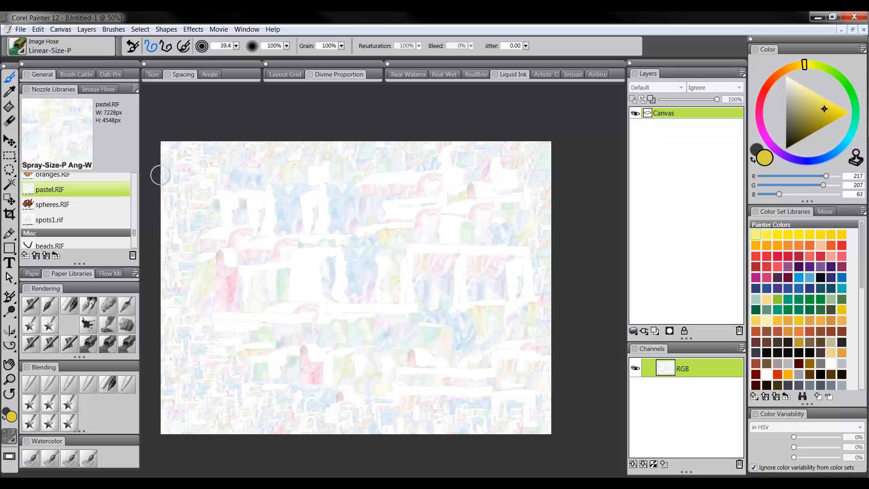
mouse_move(161, 175)
mouse_down()
mouse_move(206, 140)
mouse_move(158, 283)
mouse_move(166, 391)
mouse_move(216, 430)
mouse_move(295, 428)
mouse_up()
mouse_move(534, 420)
mouse_down()
mouse_move(560, 419)
mouse_move(556, 179)
mouse_up()
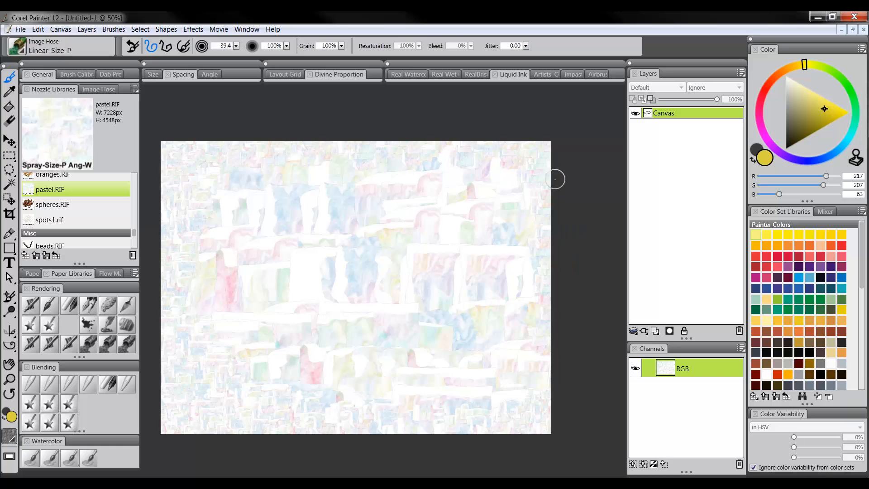
Spray large pastel patches over the middle of the canvas at brush size 538.7.
mouse_move(387, 240)
mouse_down()
mouse_move(383, 276)
mouse_move(461, 256)
mouse_move(408, 252)
mouse_move(374, 275)
mouse_move(422, 292)
mouse_move(340, 284)
mouse_move(300, 292)
mouse_move(393, 249)
mouse_move(362, 273)
mouse_move(382, 297)
mouse_move(273, 223)
mouse_move(274, 310)
mouse_move(366, 353)
mouse_move(453, 328)
mouse_move(460, 265)
mouse_move(417, 241)
mouse_move(115, 301)
mouse_move(228, 241)
mouse_move(300, 245)
mouse_up()
click(380, 273)
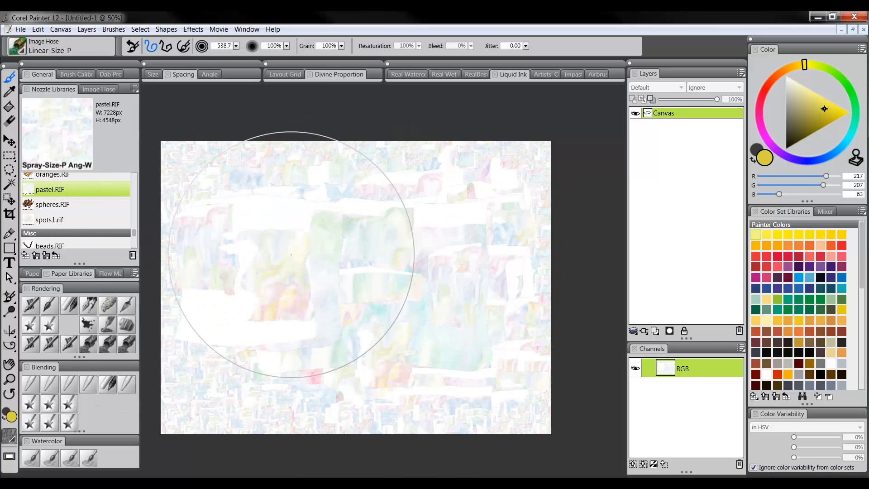
click(11, 379)
alt+click(468, 318)
alt+click(471, 327)
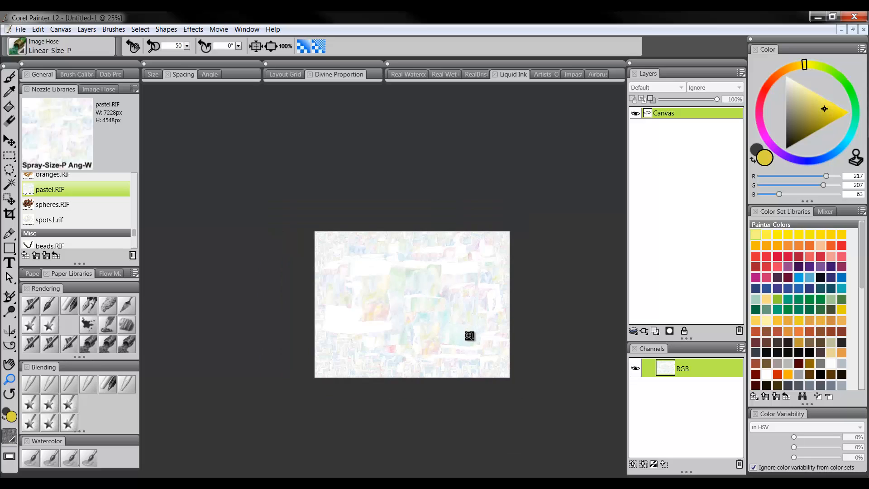
double_click(455, 347)
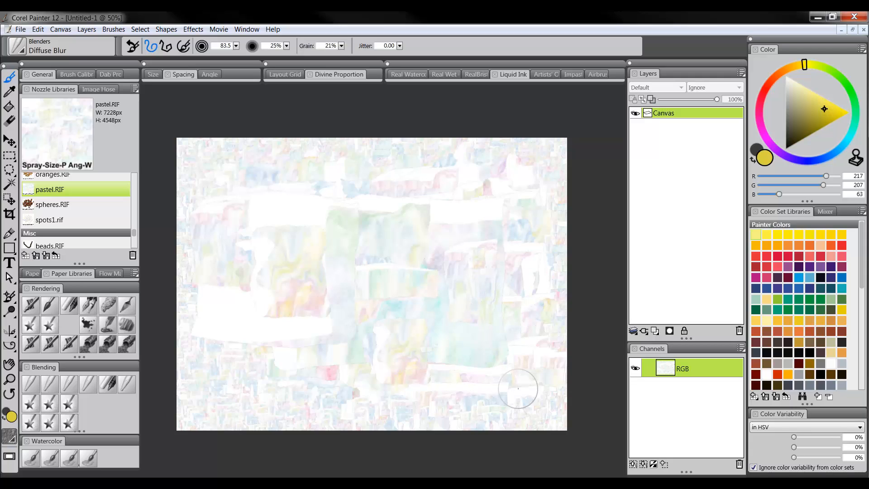
Examine the pastel texture at several zoom levels and browse the nozzle library back to the Nature-Master category.
click(10, 383)
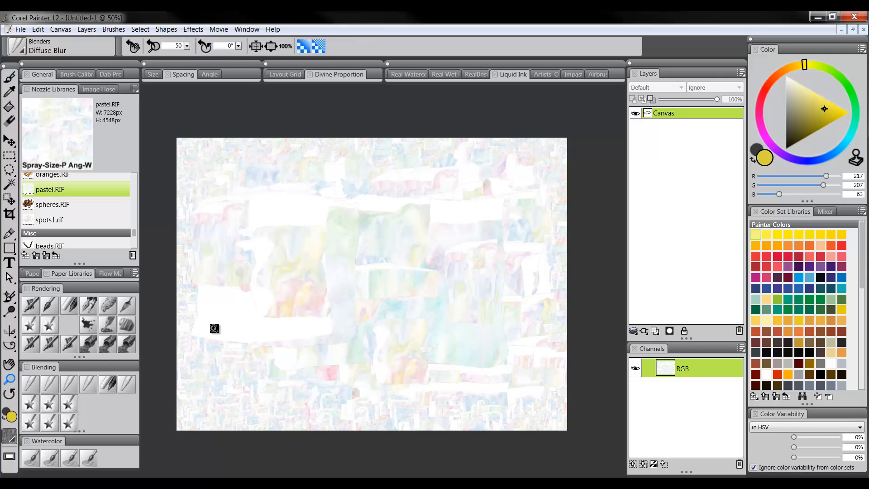
alt+click(459, 334)
alt+click(464, 337)
click(460, 334)
click(460, 334)
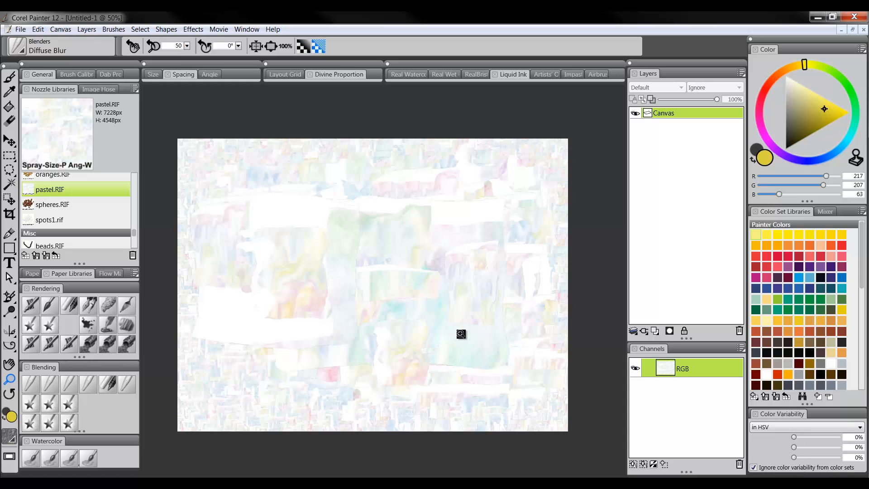
click(460, 335)
click(460, 337)
mouse_move(458, 337)
mouse_down()
mouse_move(479, 320)
mouse_move(467, 335)
mouse_up()
alt+click(466, 335)
alt+click(468, 337)
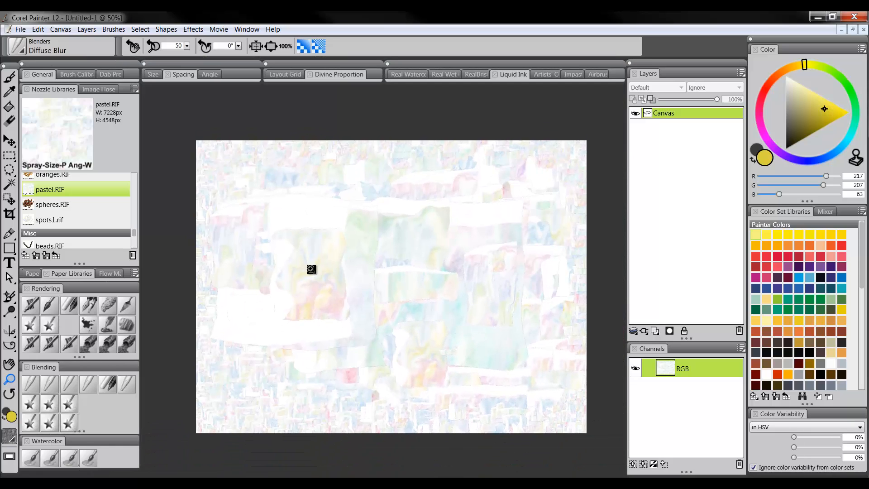
drag(133, 234, 135, 171)
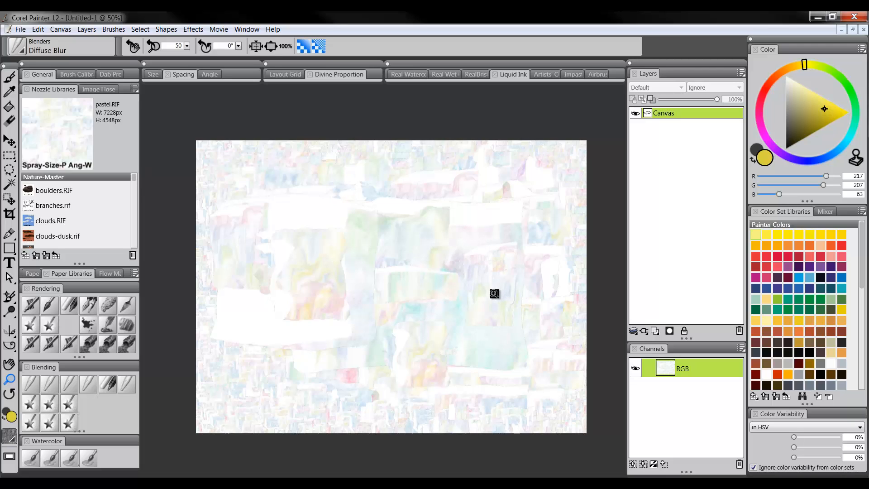
mouse_move(499, 330)
mouse_down()
mouse_move(489, 313)
mouse_move(510, 321)
mouse_up()
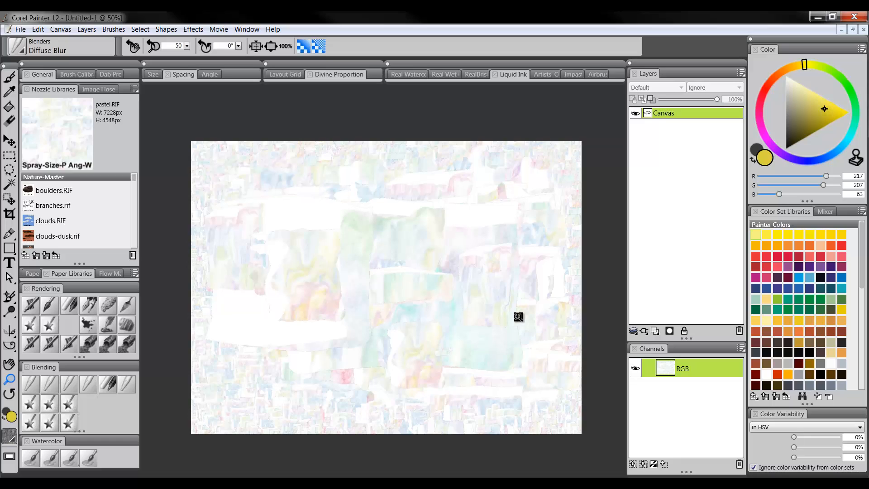